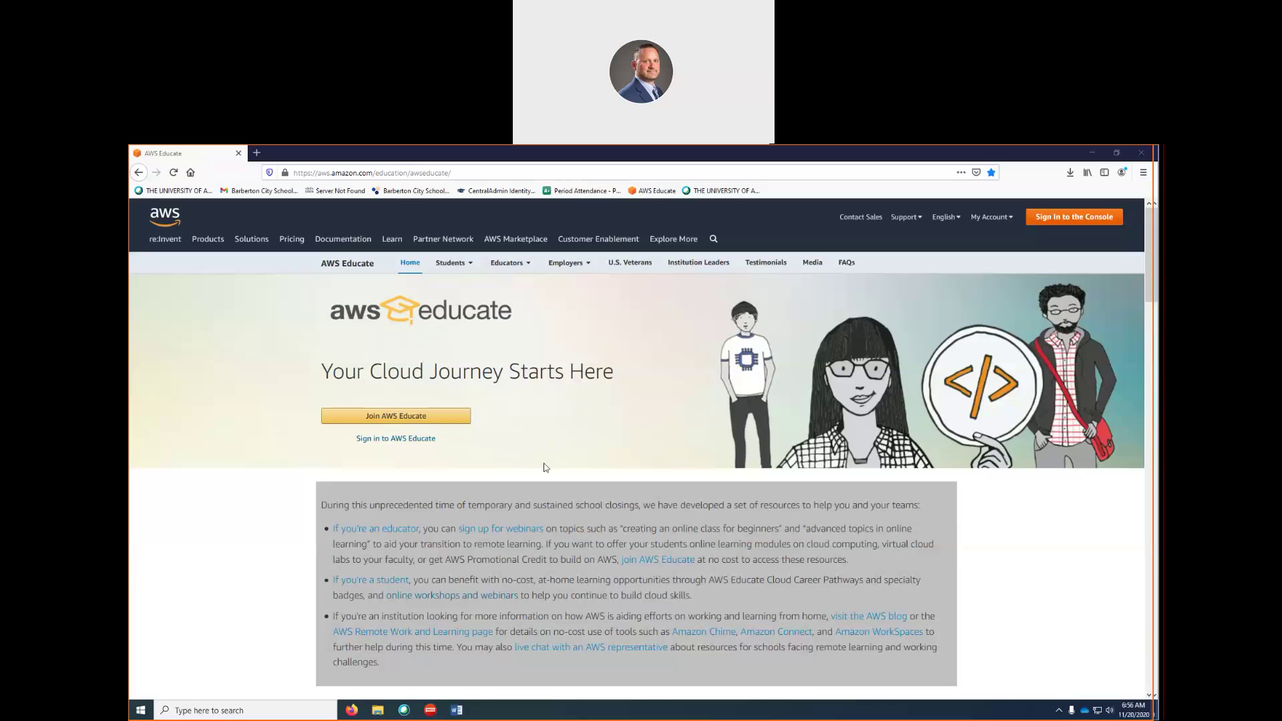
Sign in to AWS Educate with the educator account's e-mail and password
click(392, 443)
click(565, 348)
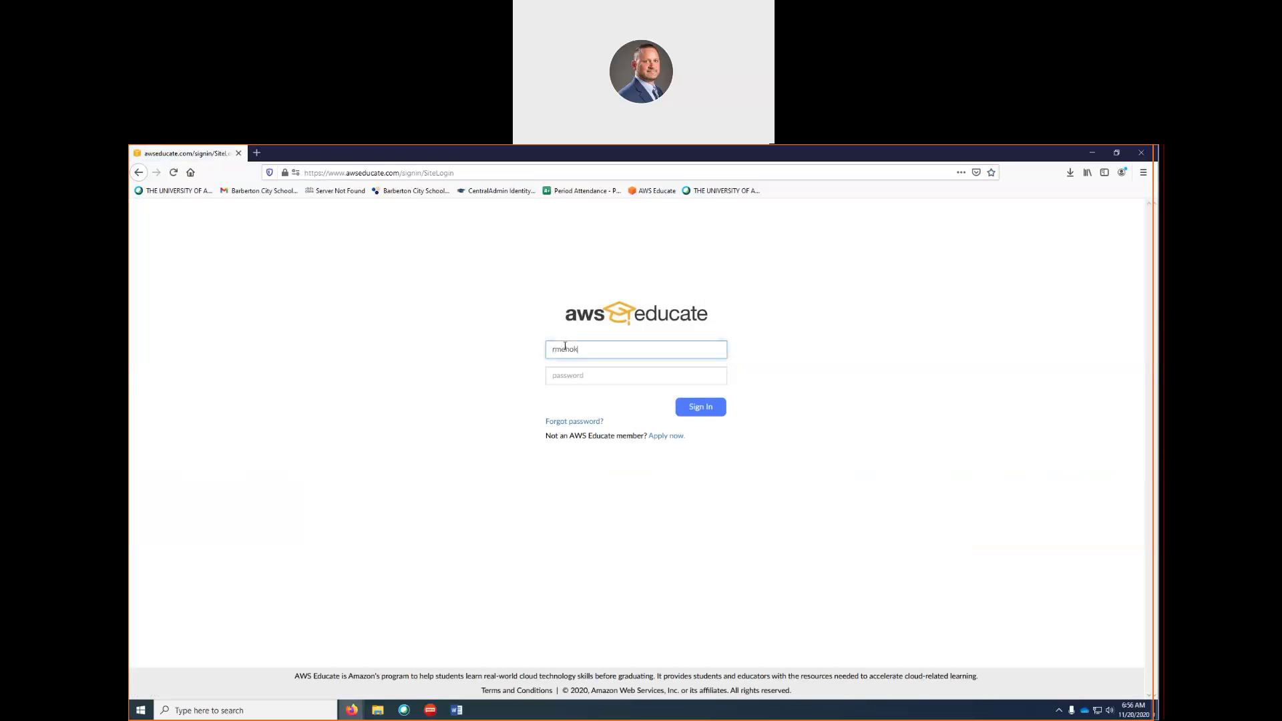
key(Tab)
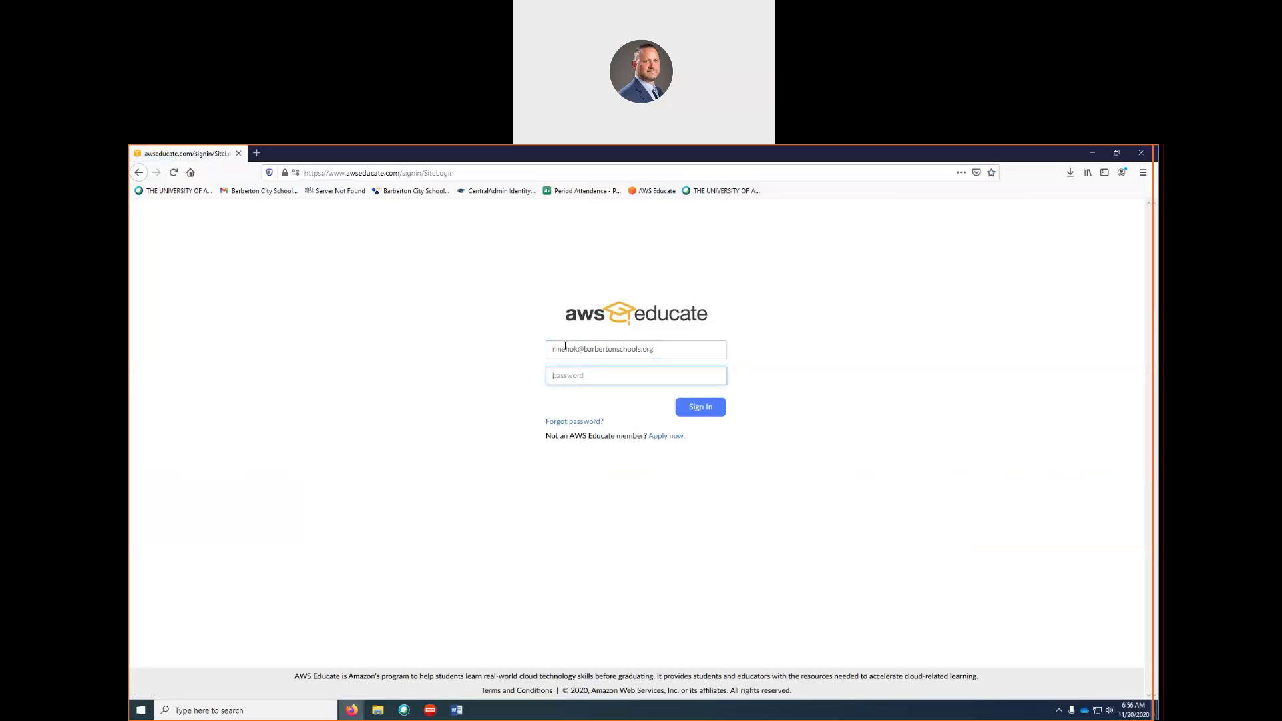
text(***)
key(Return)
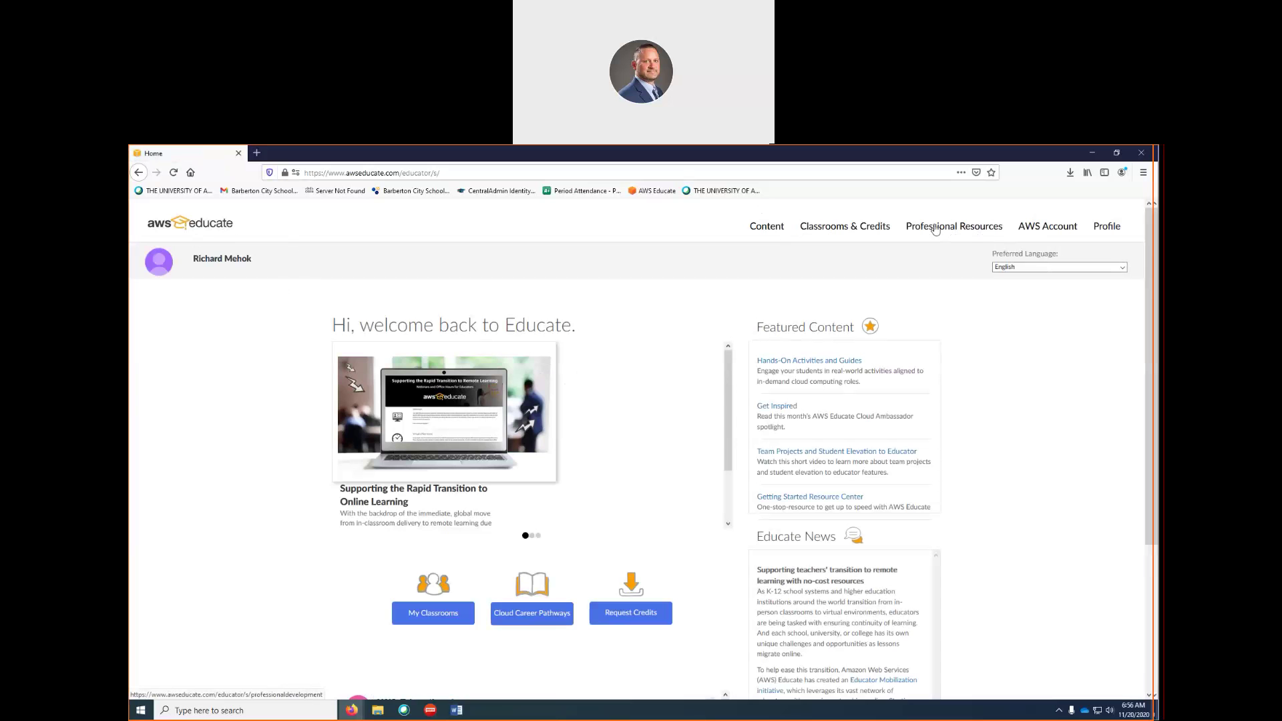
Open the AWS Educate Starter Account, check the remaining credits, and launch the AWS Console
click(1039, 230)
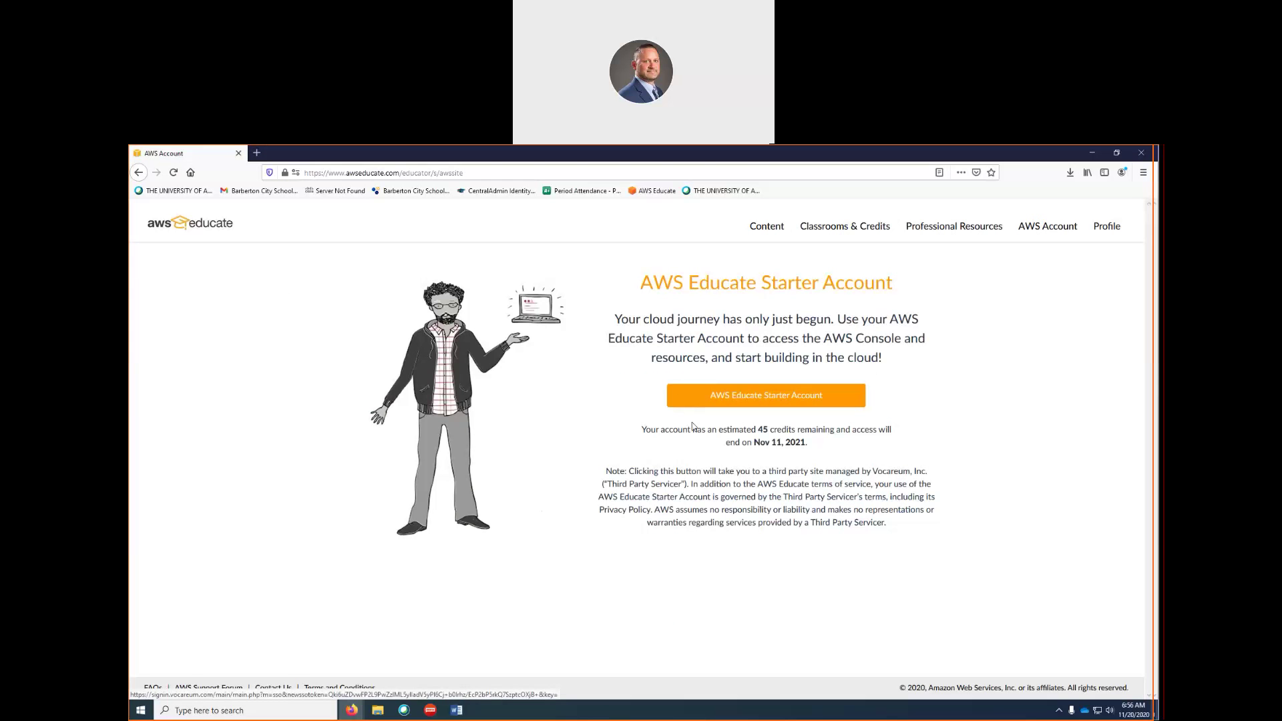
click(742, 399)
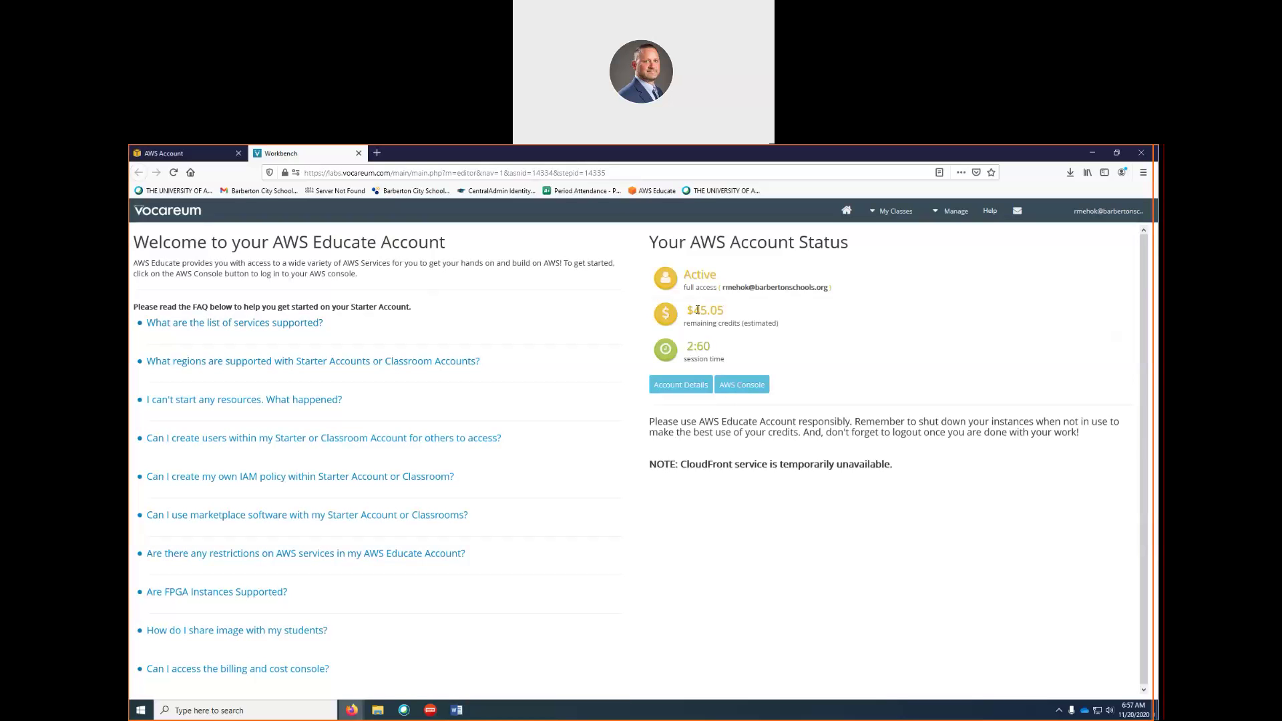
drag(693, 310, 726, 310)
click(724, 312)
click(747, 386)
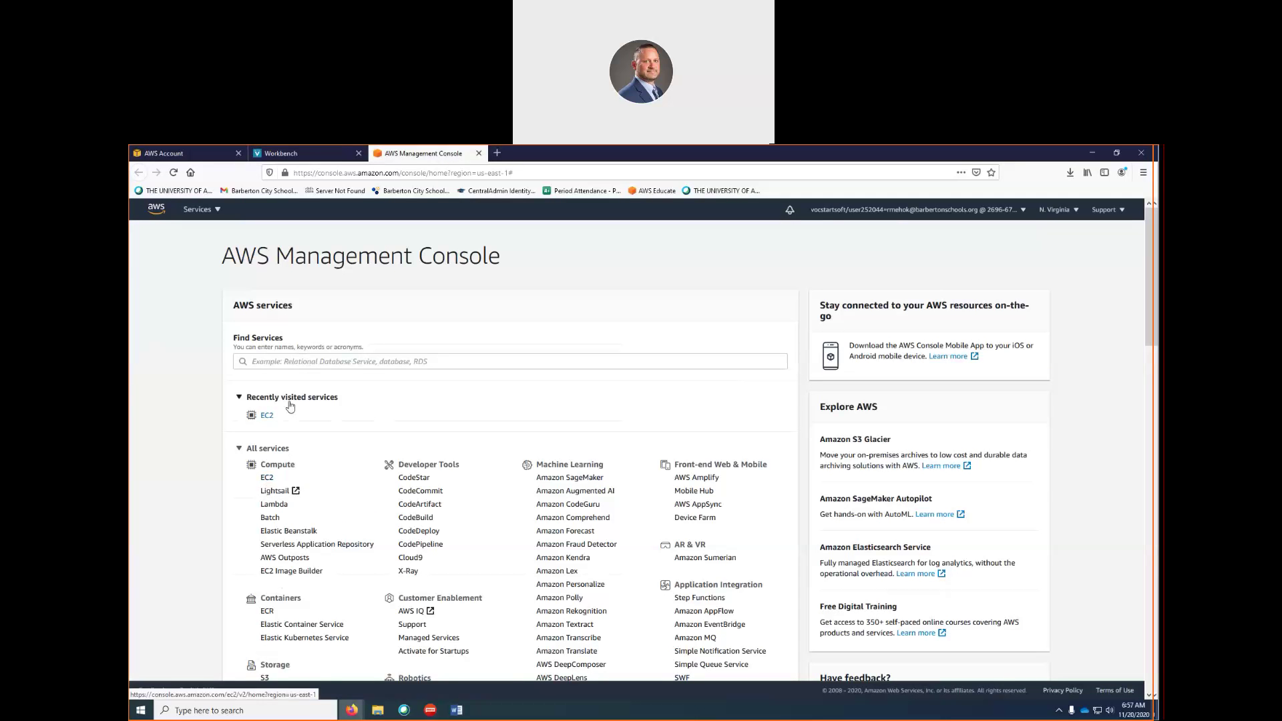
Go to EC2, look over the Instances list, and start launching a new instance
click(267, 416)
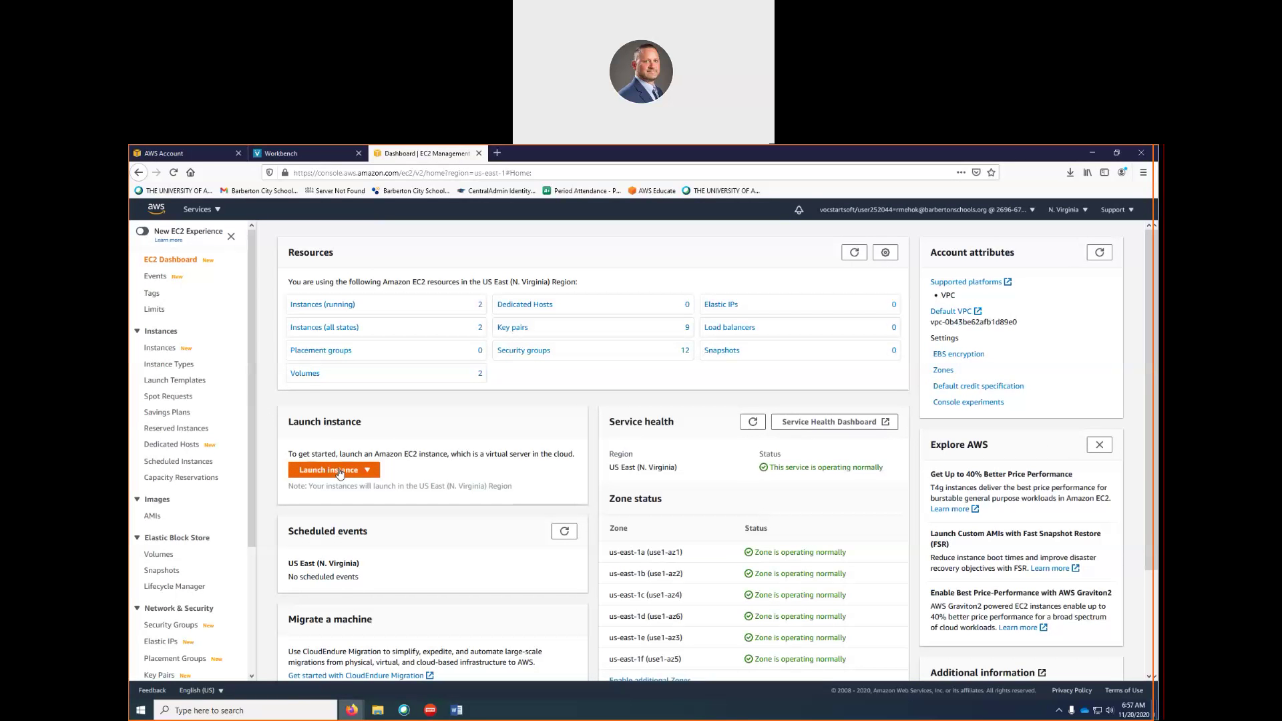
click(164, 351)
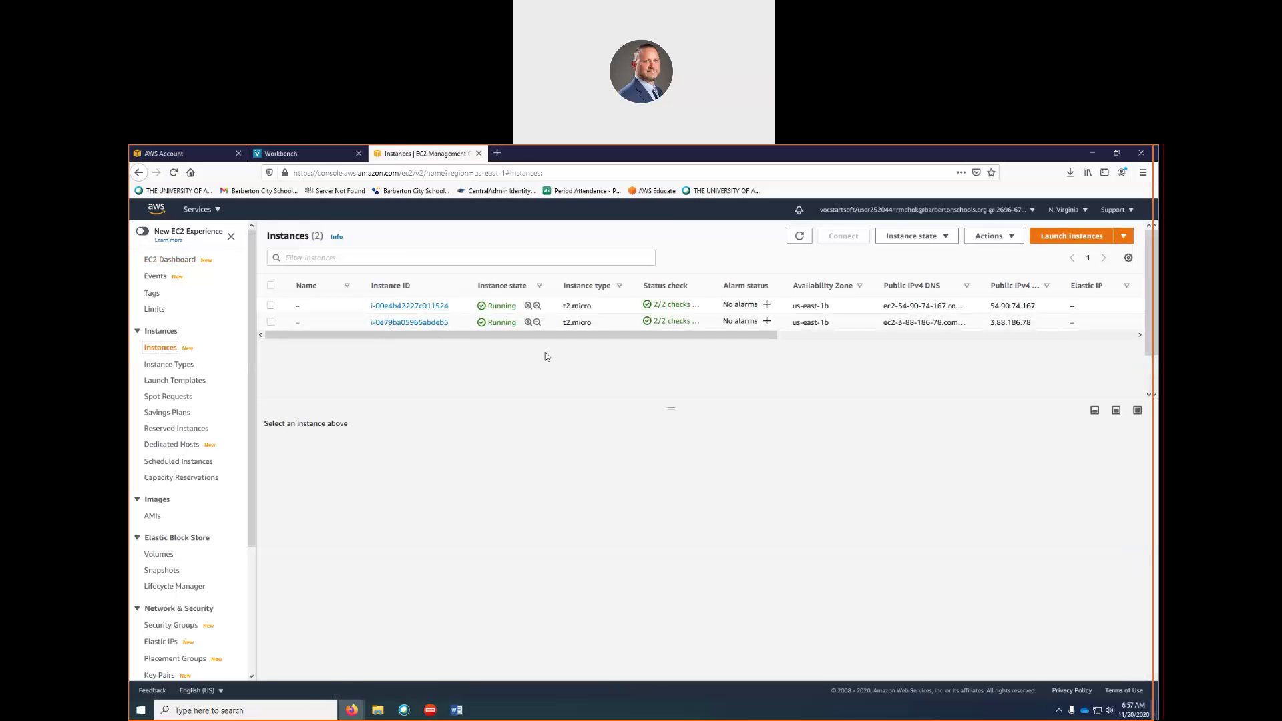
click(1080, 237)
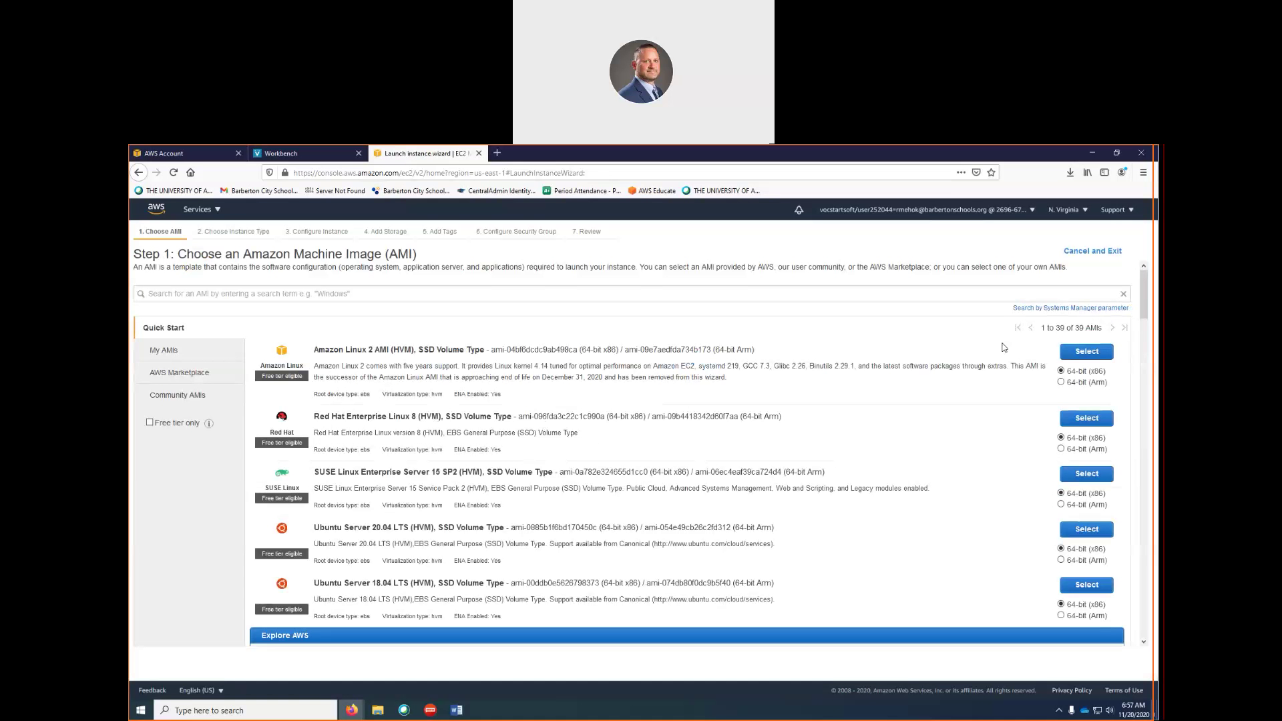
Select the Microsoft Windows Server 2016 Base with Containers AMI, keeping t2.micro
drag(1145, 299, 1113, 470)
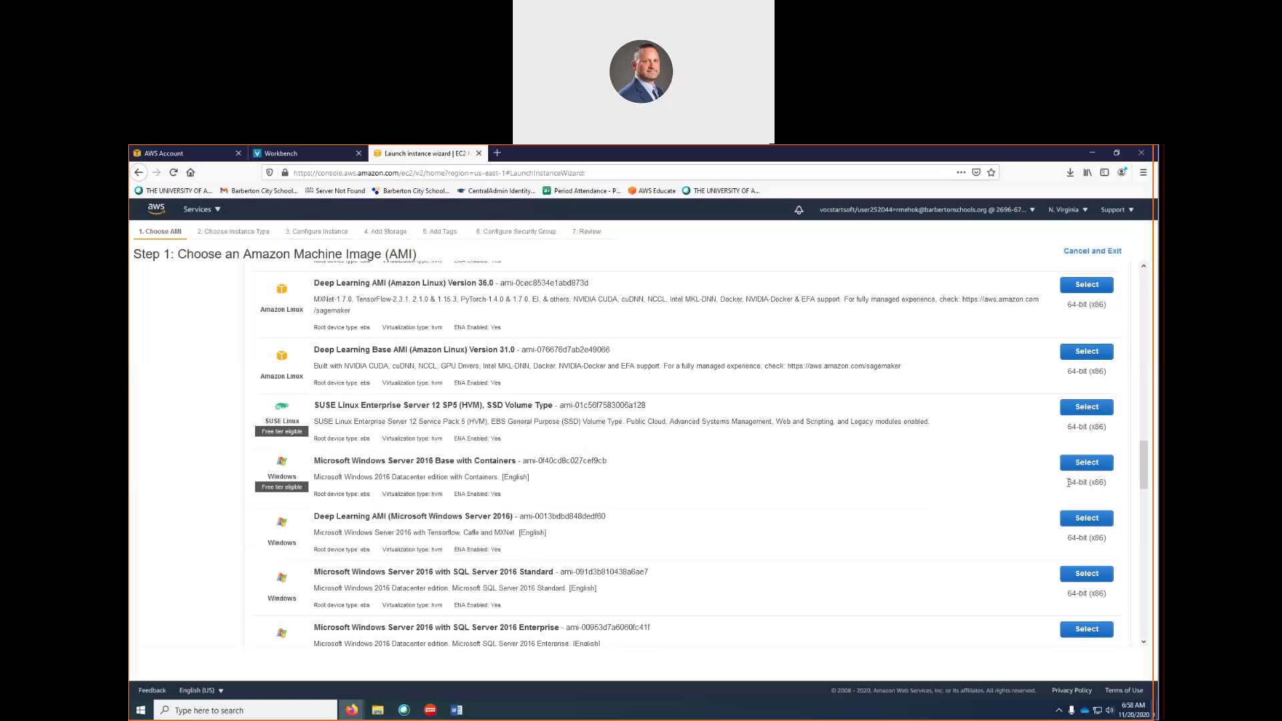
click(1086, 464)
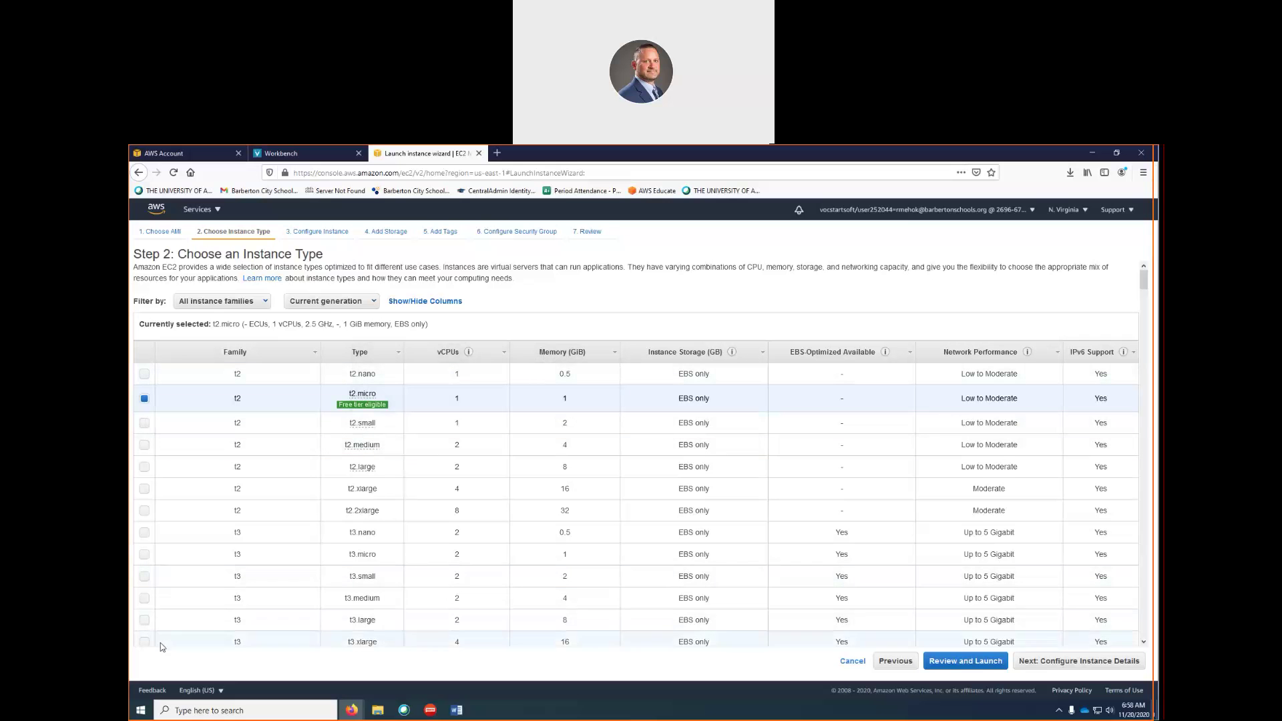
Accept default instance details and continue to storage with the 30 GiB gp2 root volume
click(1066, 665)
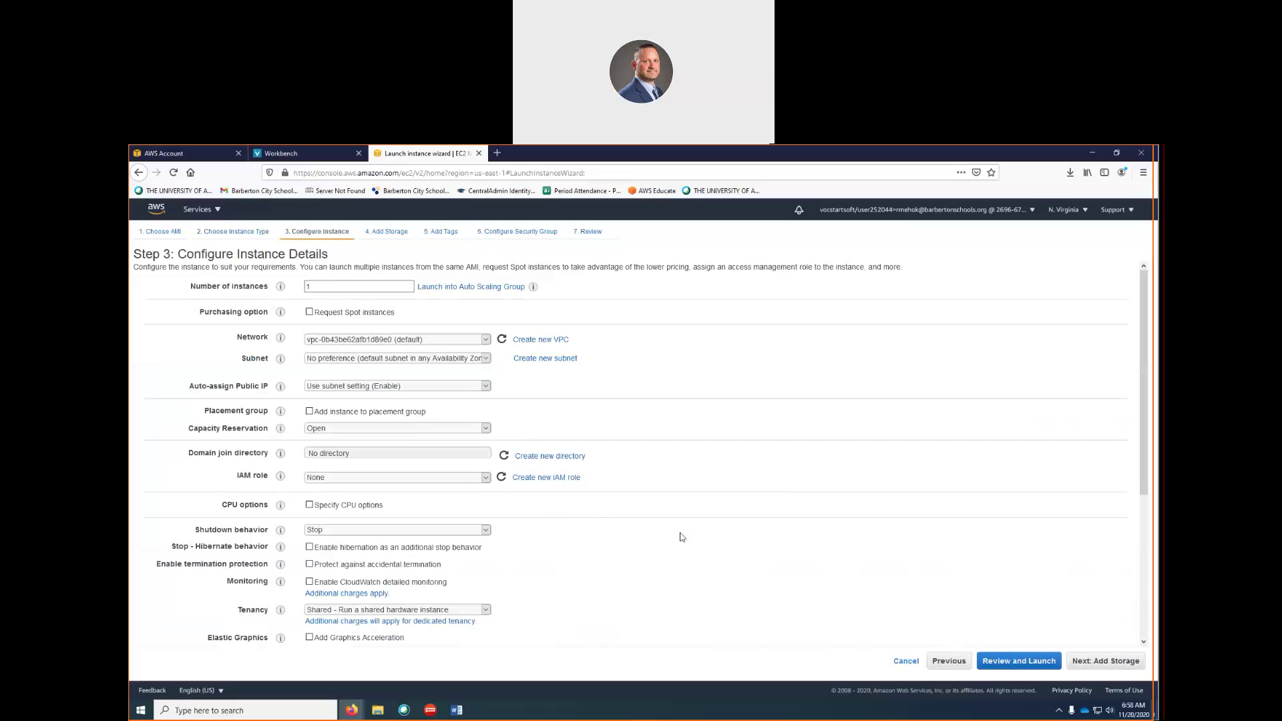
click(1096, 664)
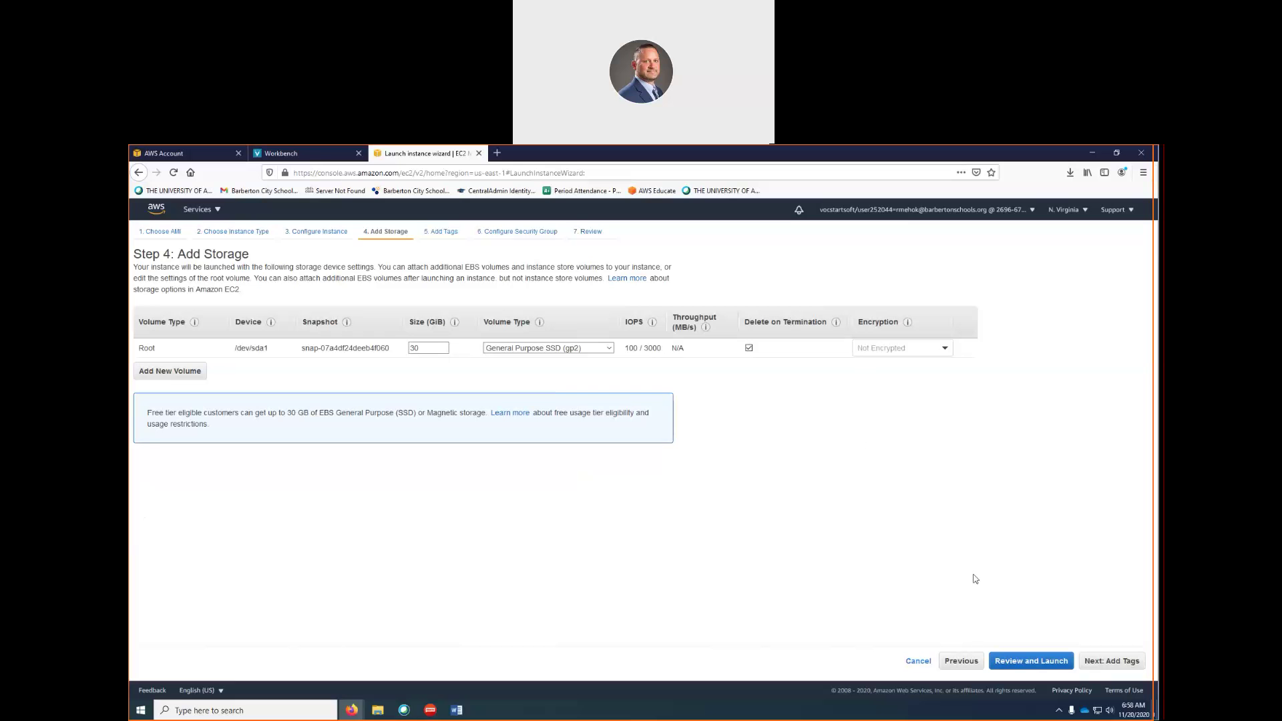
Tag the instance with key 'name' and value '11-20-2020', then continue to security groups
click(1112, 667)
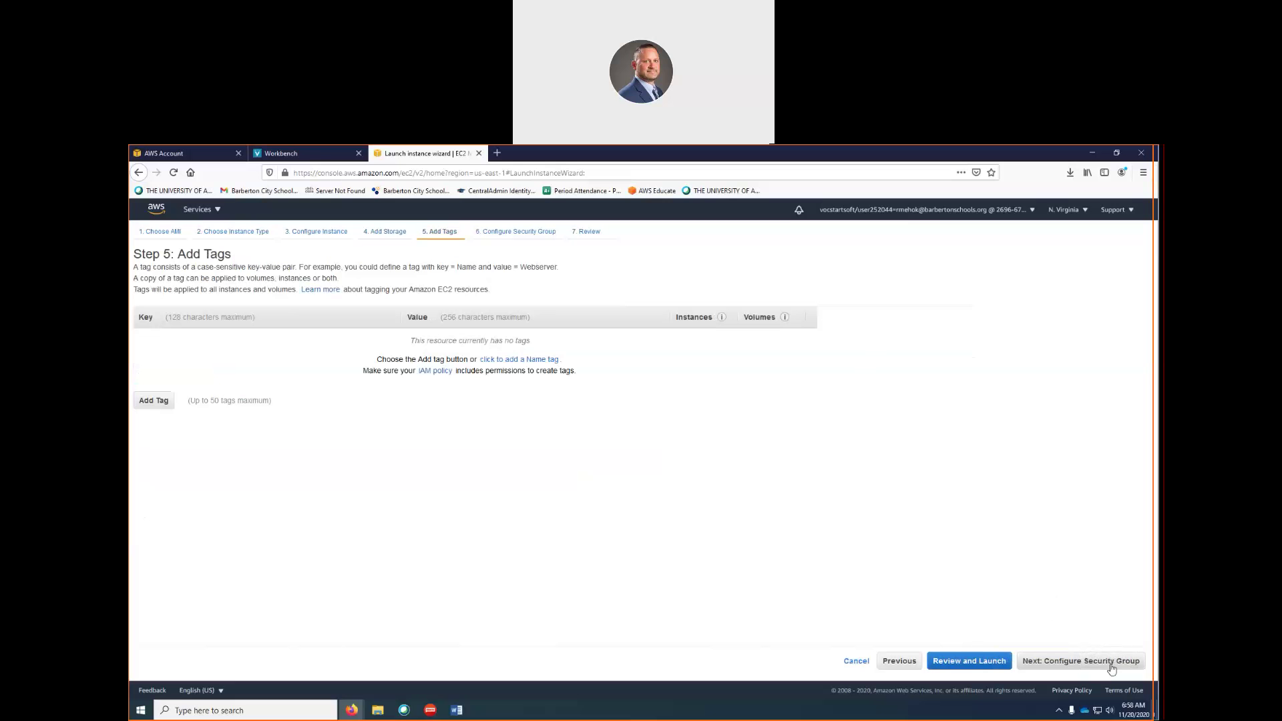
click(154, 403)
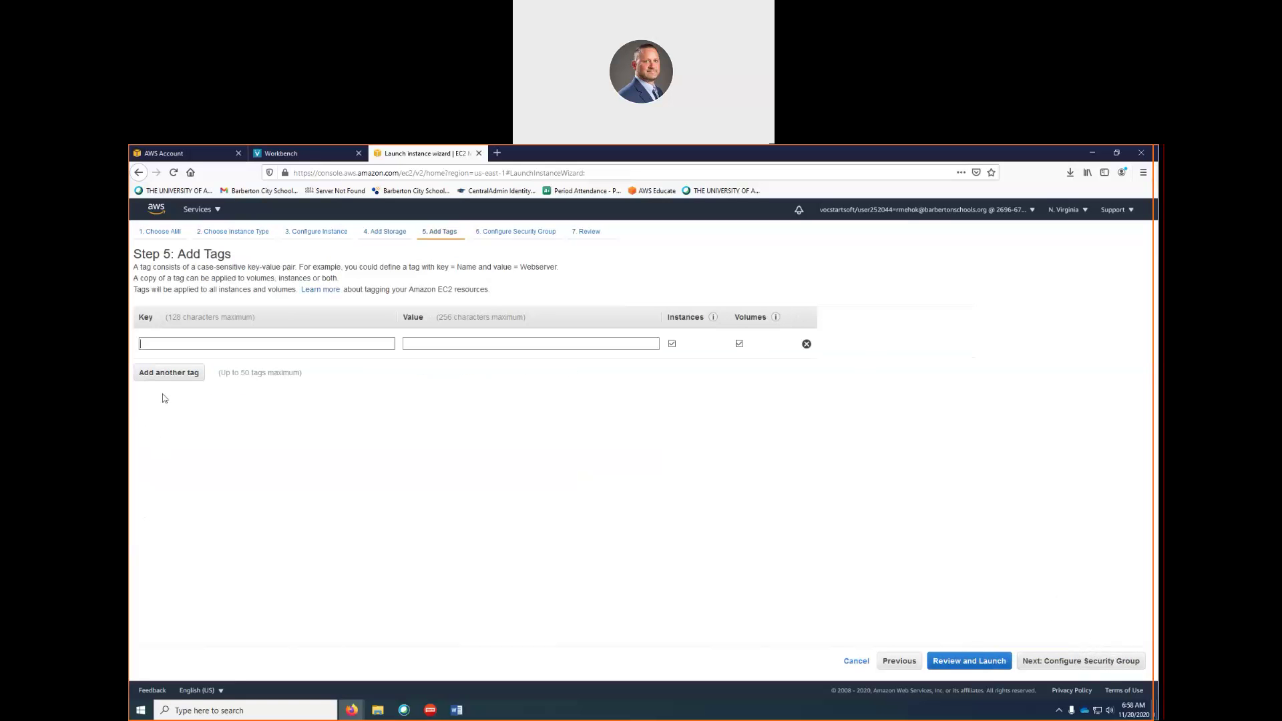
click(184, 345)
text(name)
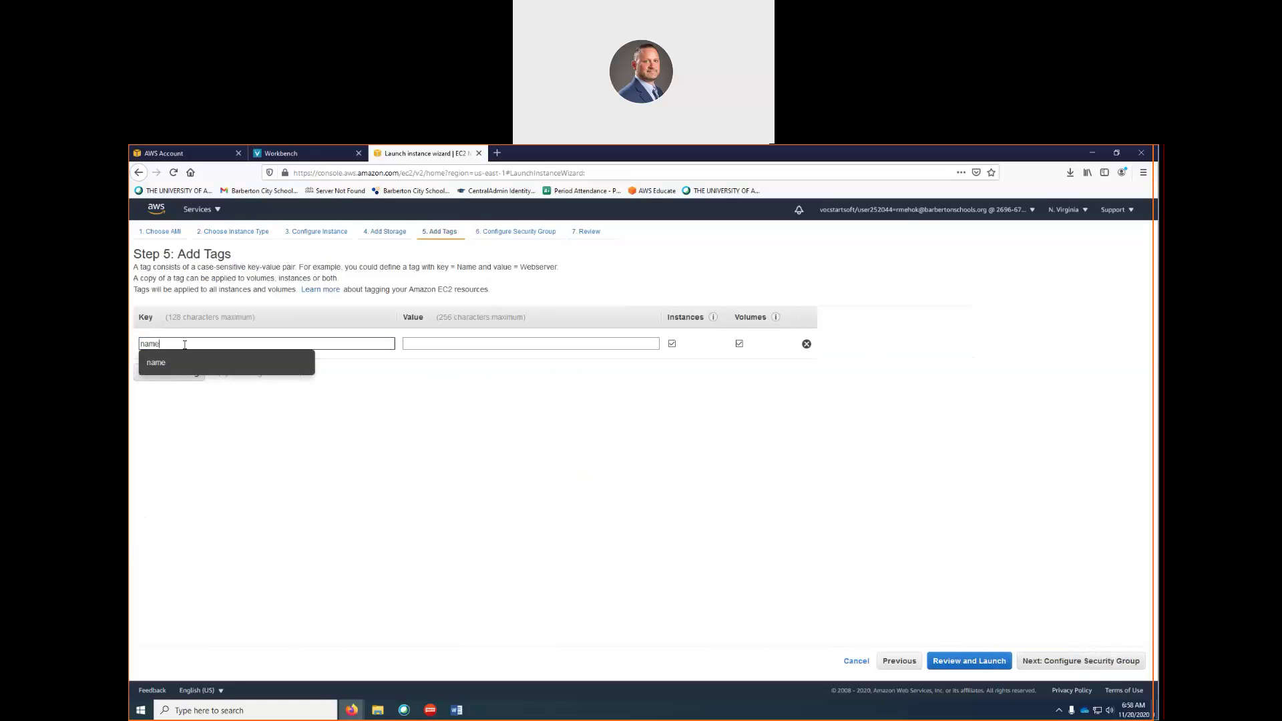
key(Tab)
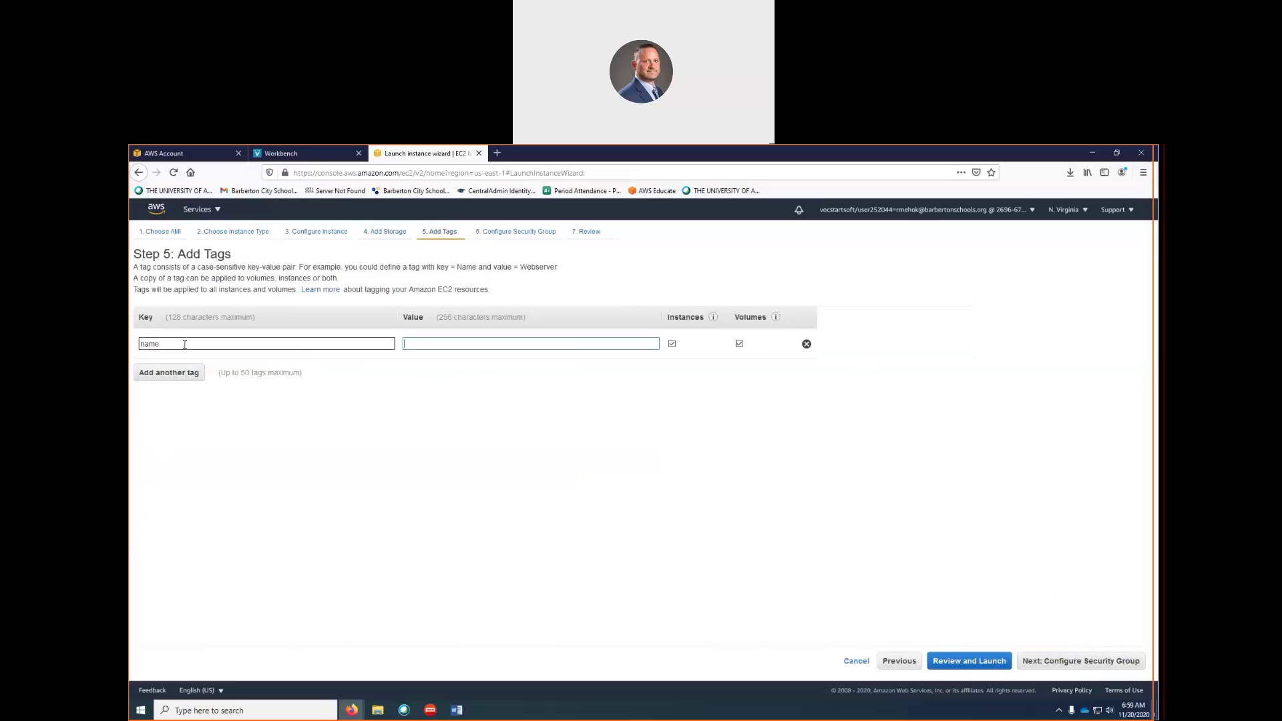
text(11-20-2020)
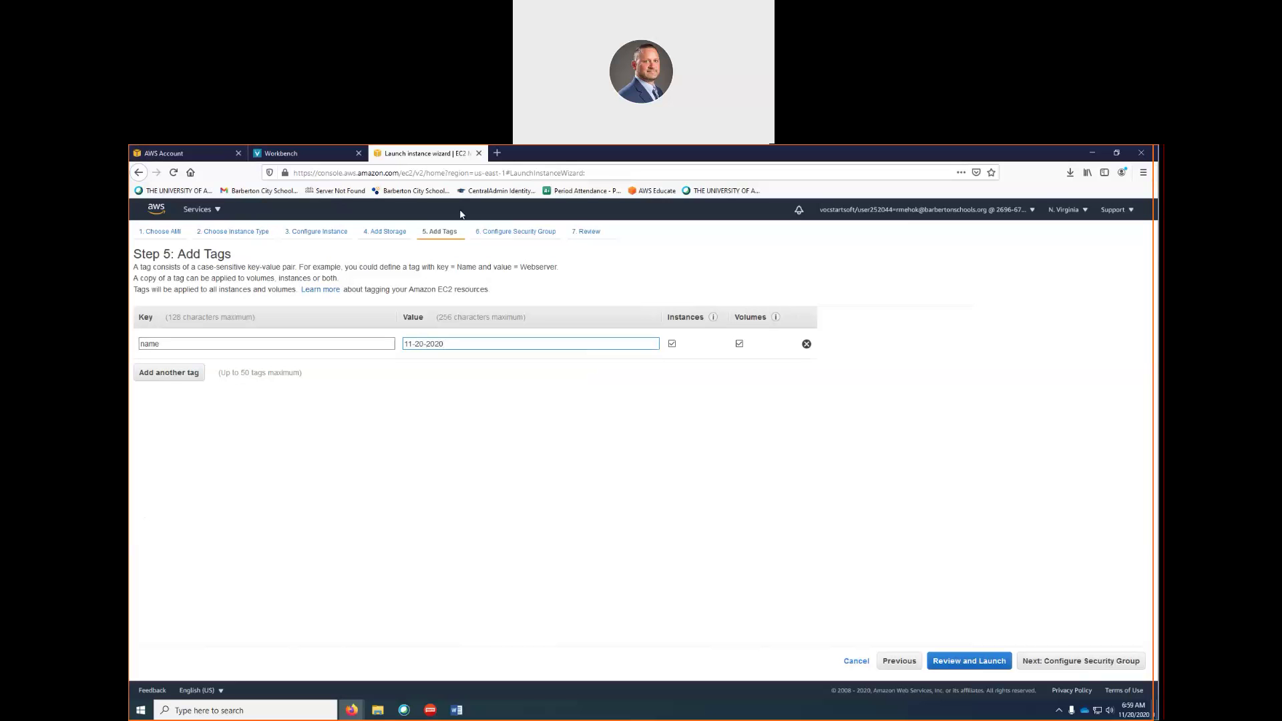
click(1078, 663)
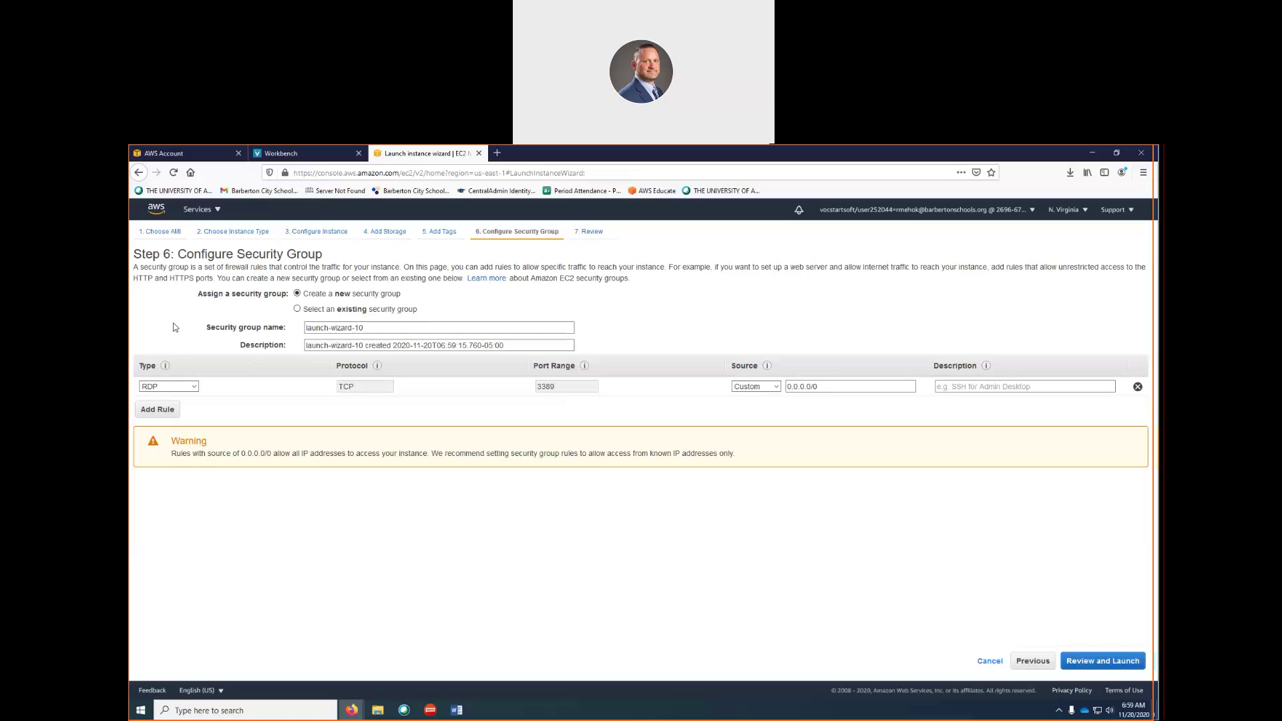
Add an HTTP inbound rule on port 80 beside the RDP rule
click(158, 409)
click(194, 406)
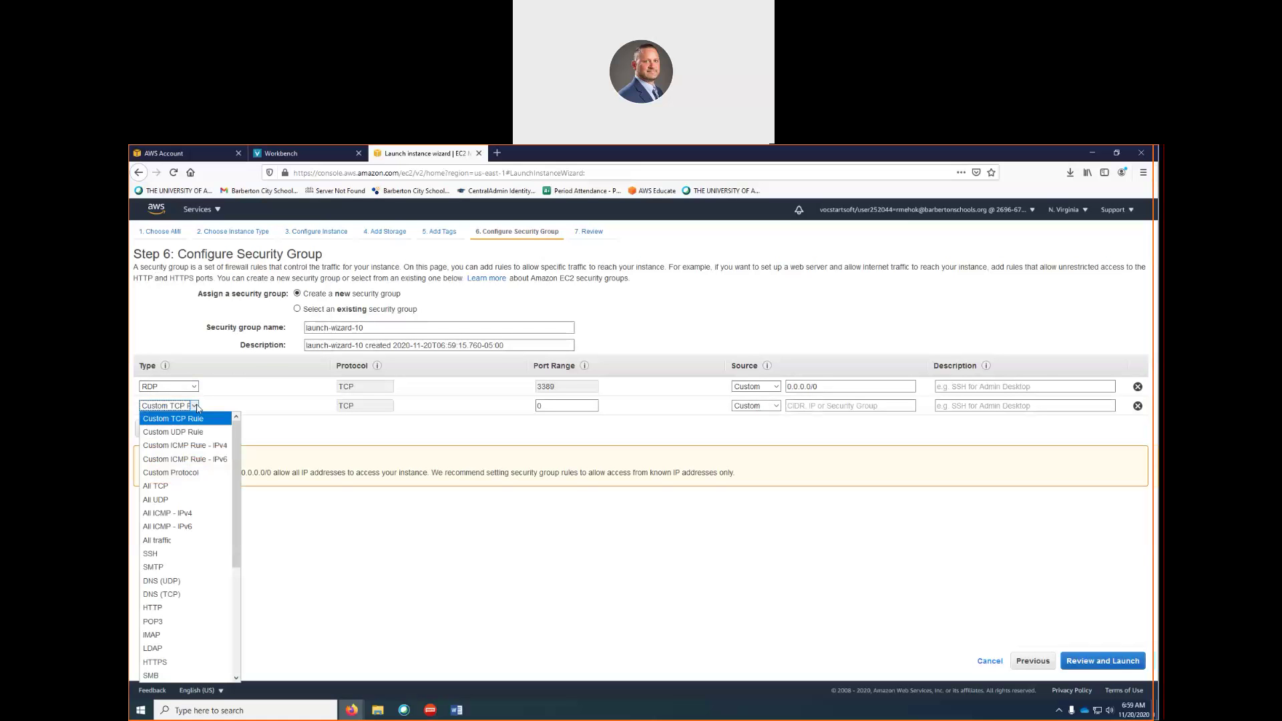
click(168, 609)
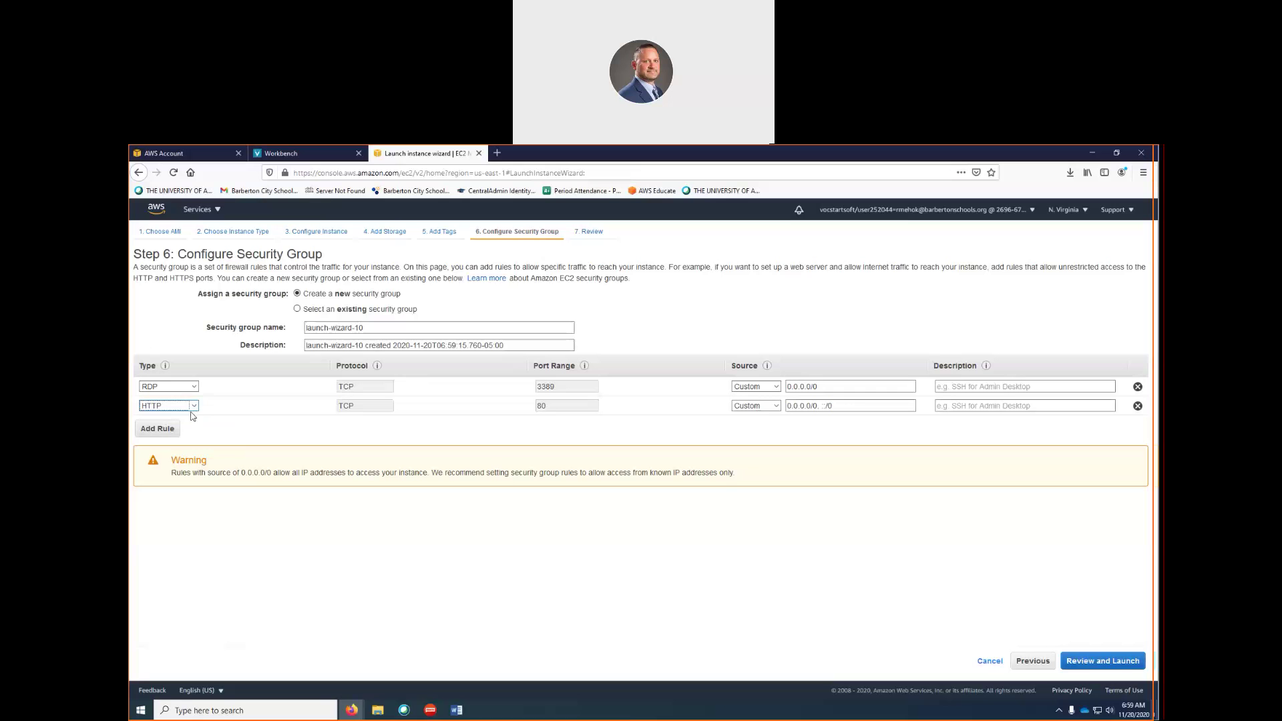
click(833, 409)
Review the AMI, instance type and security group summaries, then launch to reach key pair selection
click(1100, 661)
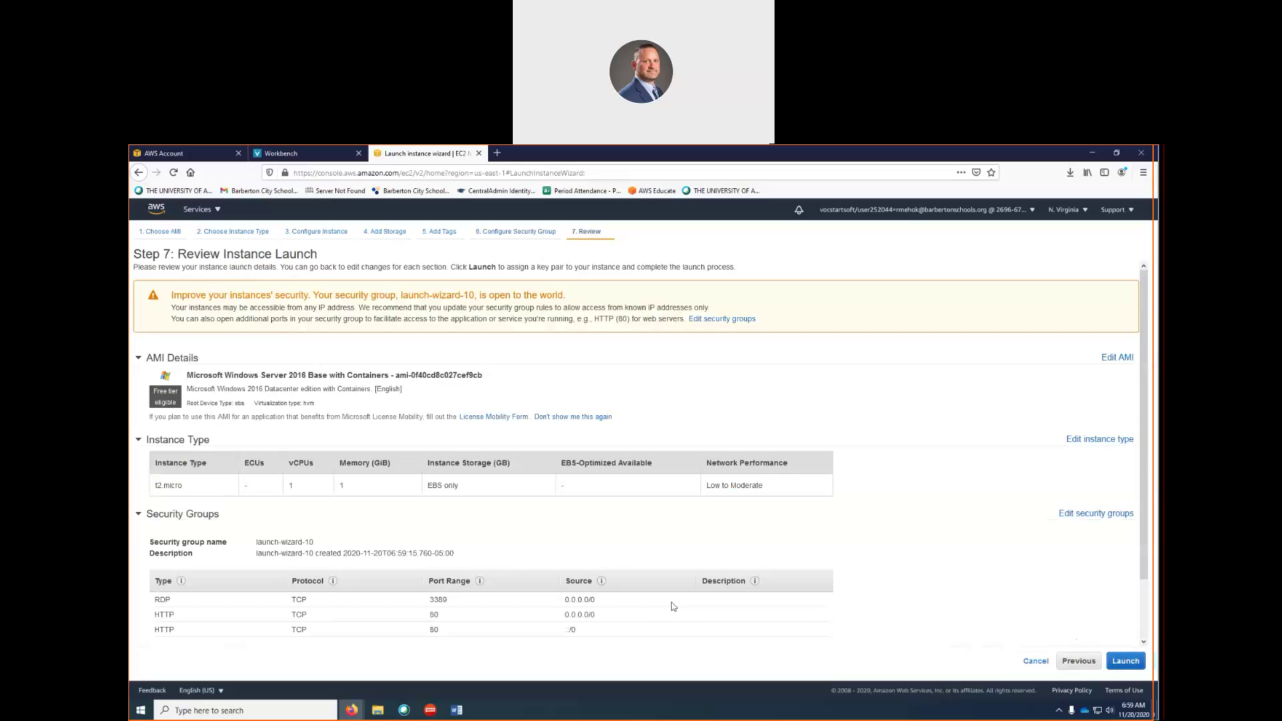
scroll(621, 578, down, 2)
scroll(621, 578, up, 2)
click(140, 515)
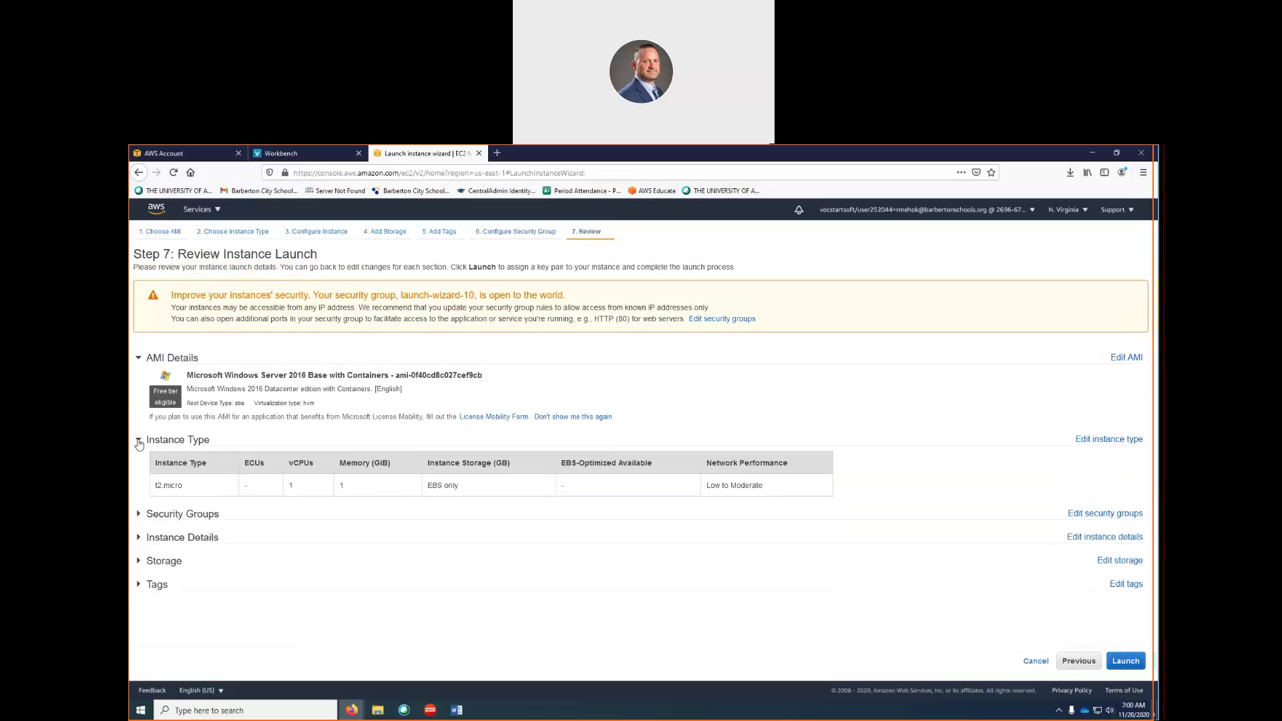
click(139, 440)
click(138, 361)
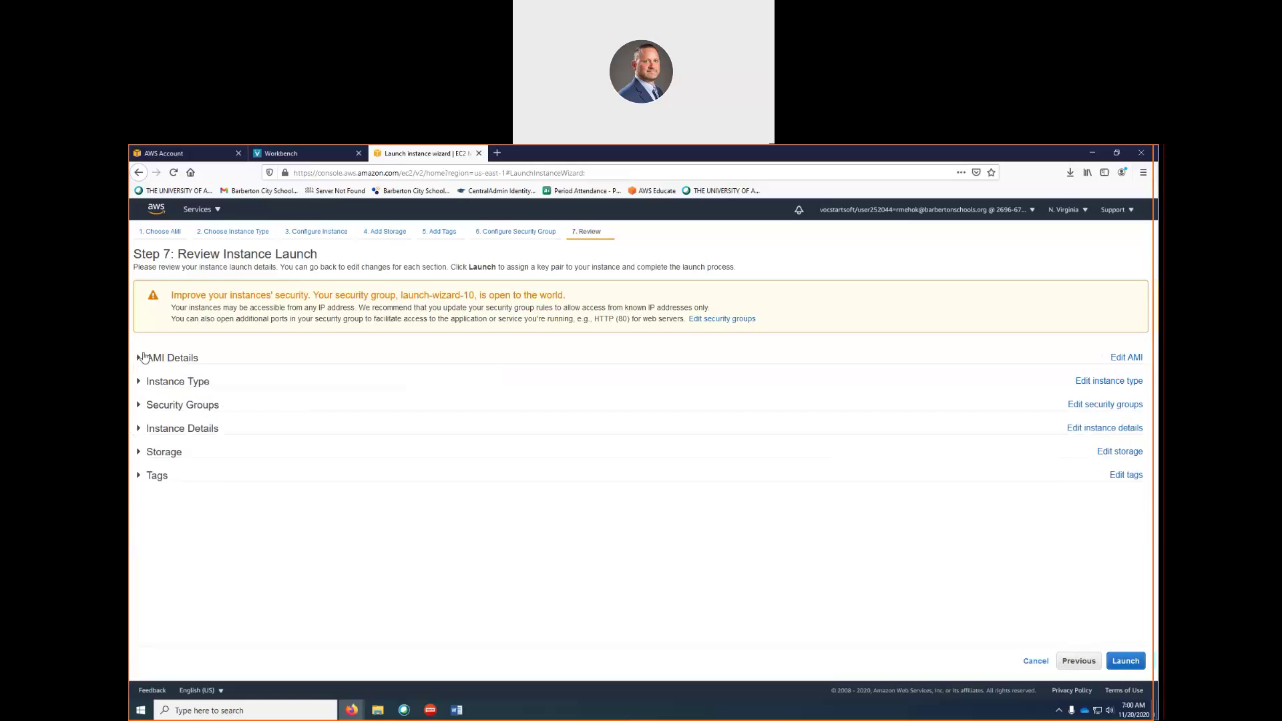
click(139, 359)
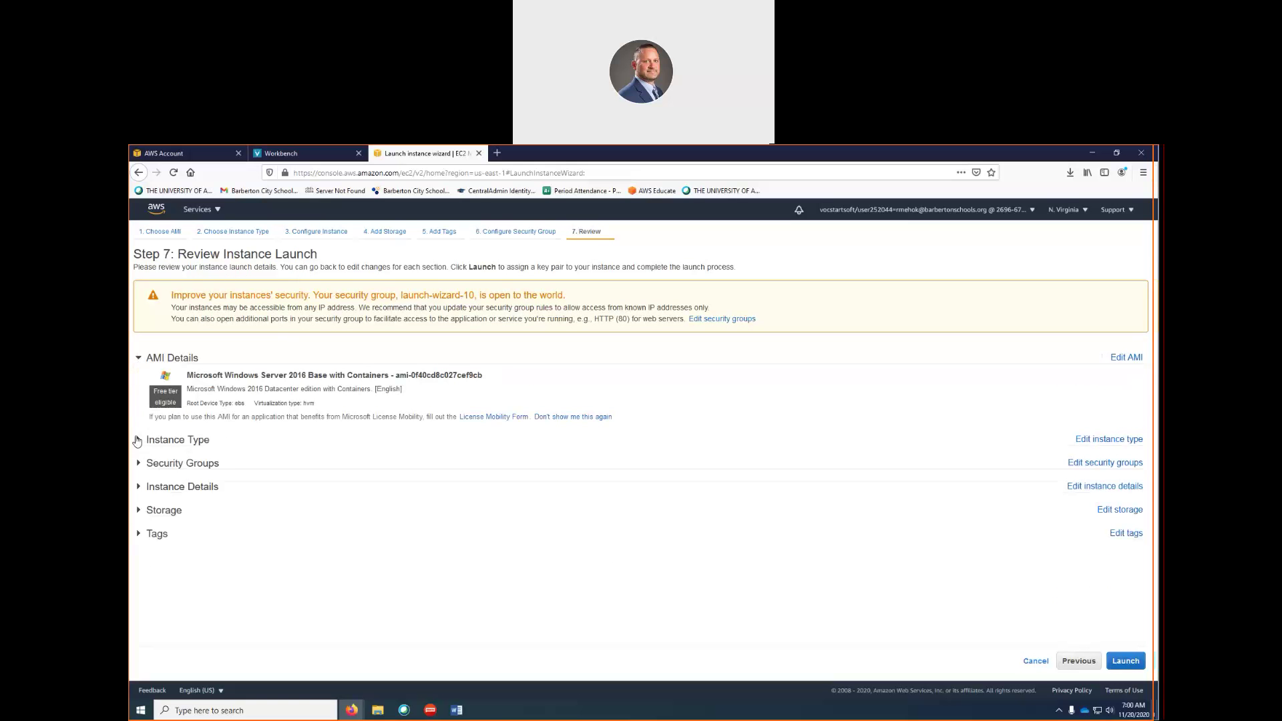
click(1126, 661)
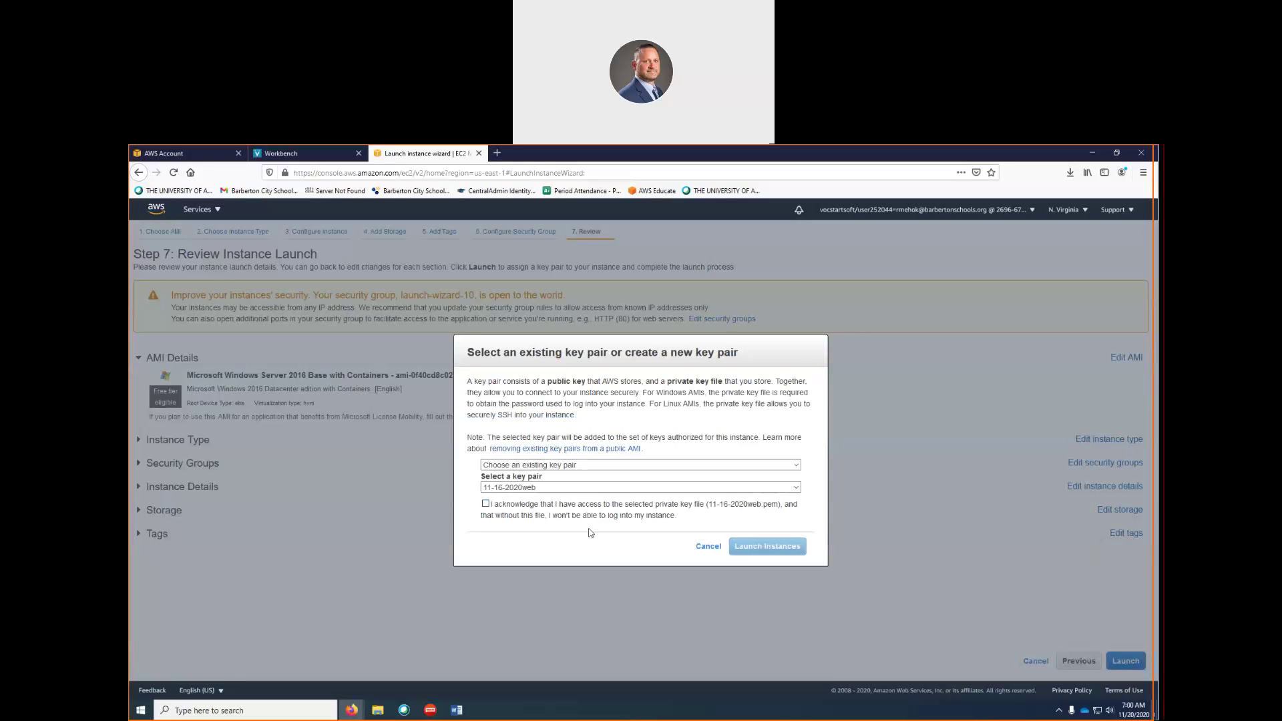
Create a new key pair named 11-200-2020 and save its 11-200-2020.pem file
click(569, 468)
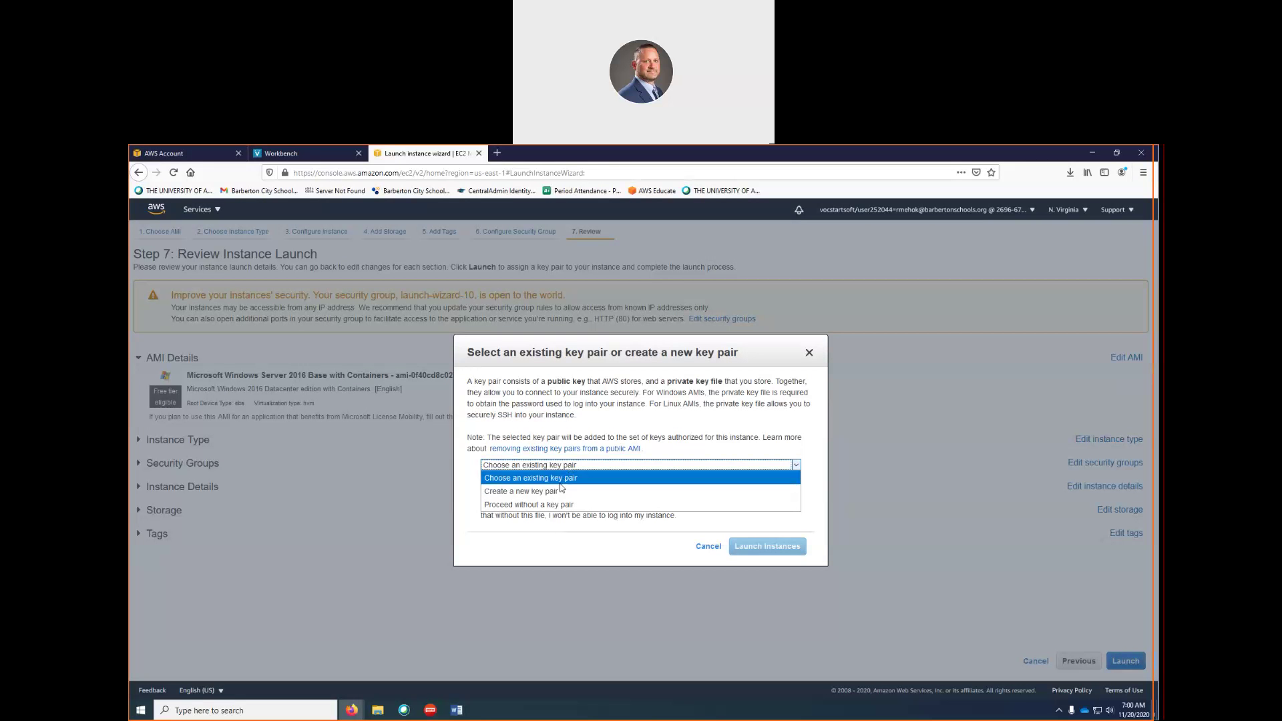
click(527, 492)
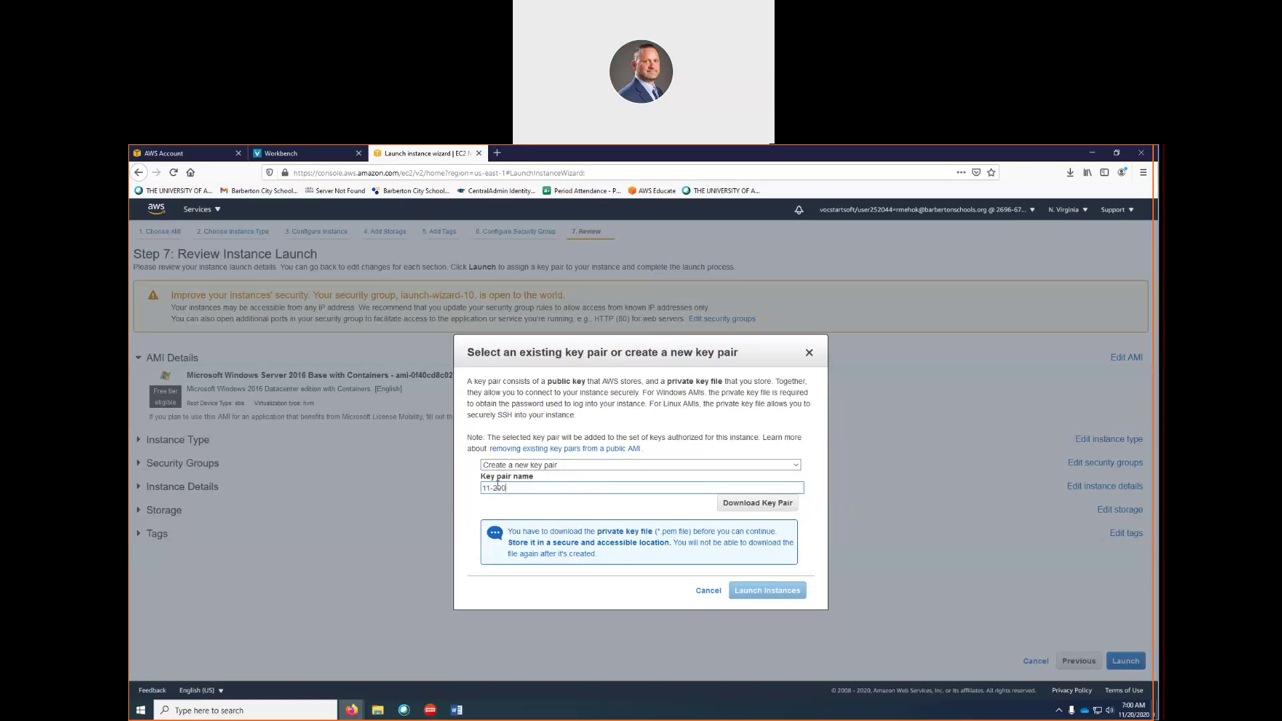
text(209)
click(763, 508)
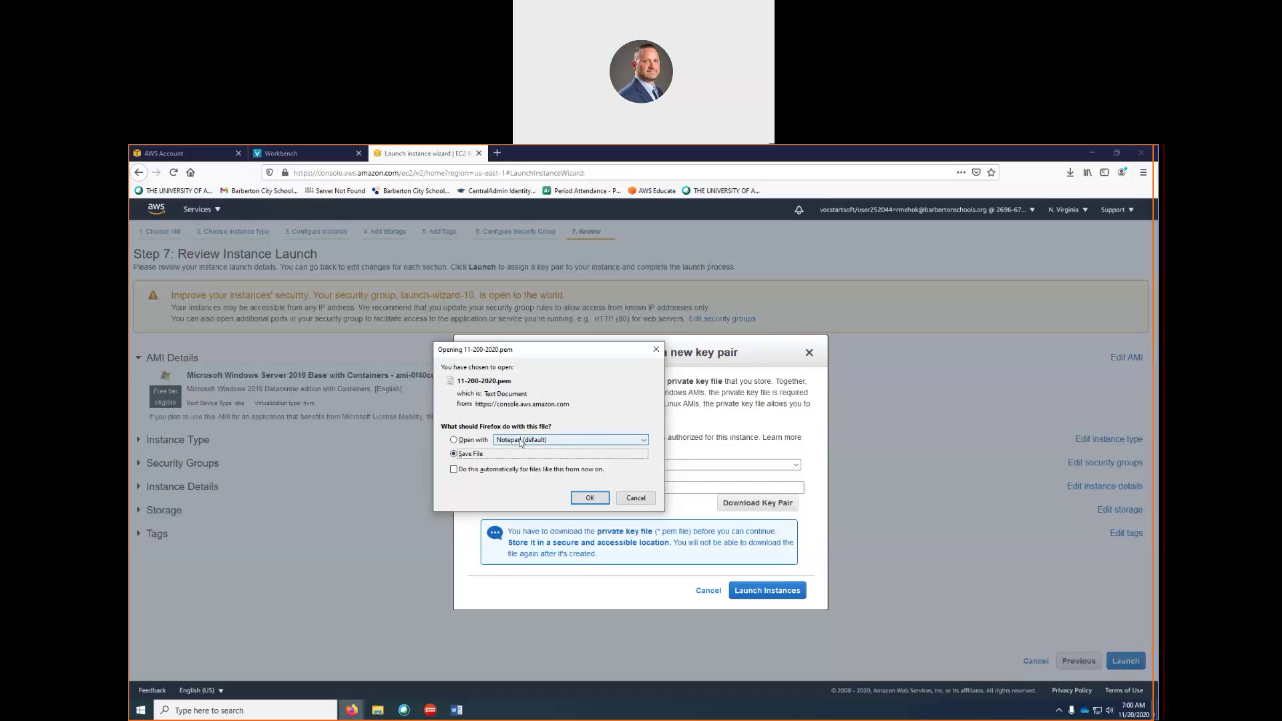
click(579, 499)
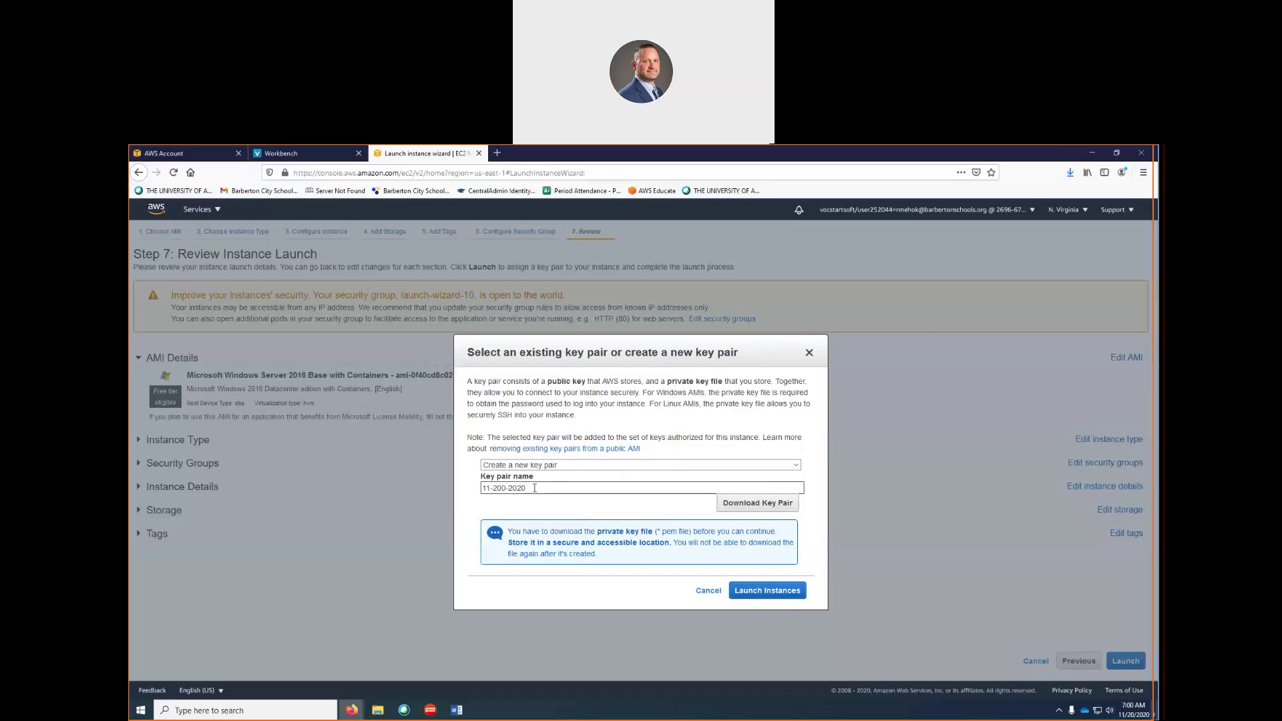
Launch the Windows Server instance and view it Pending in the Instances list
click(778, 594)
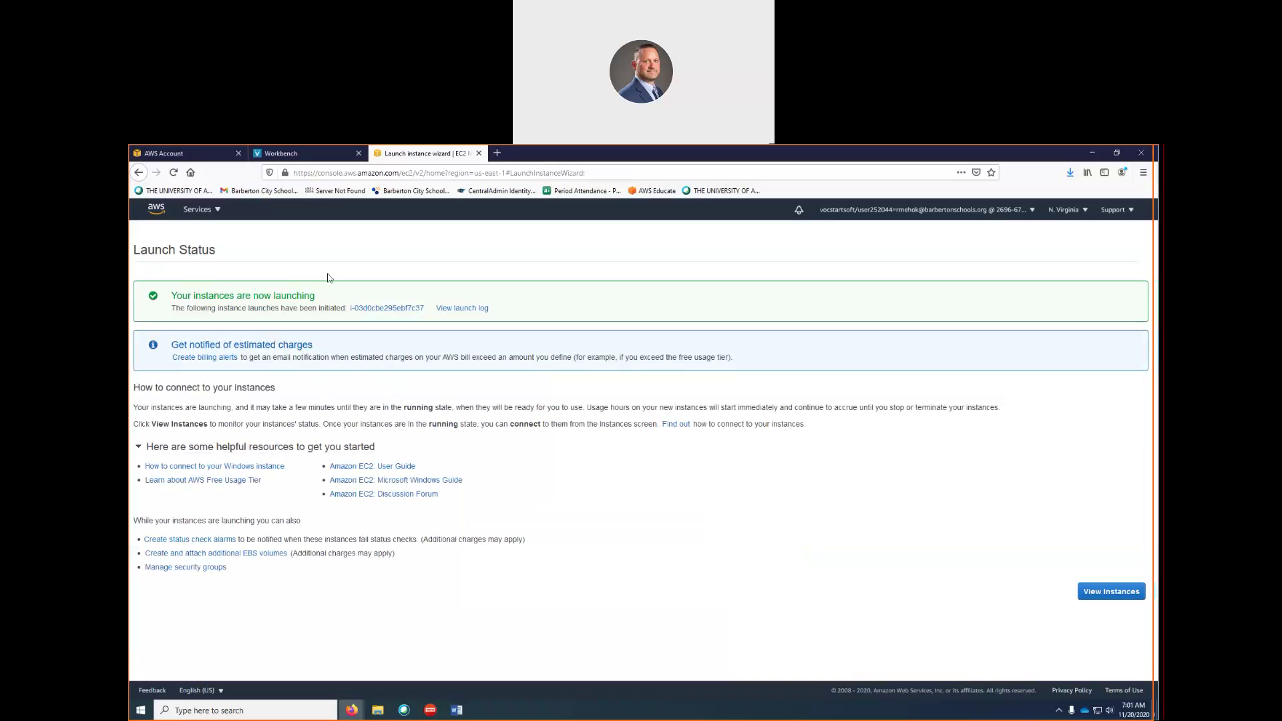
click(1103, 598)
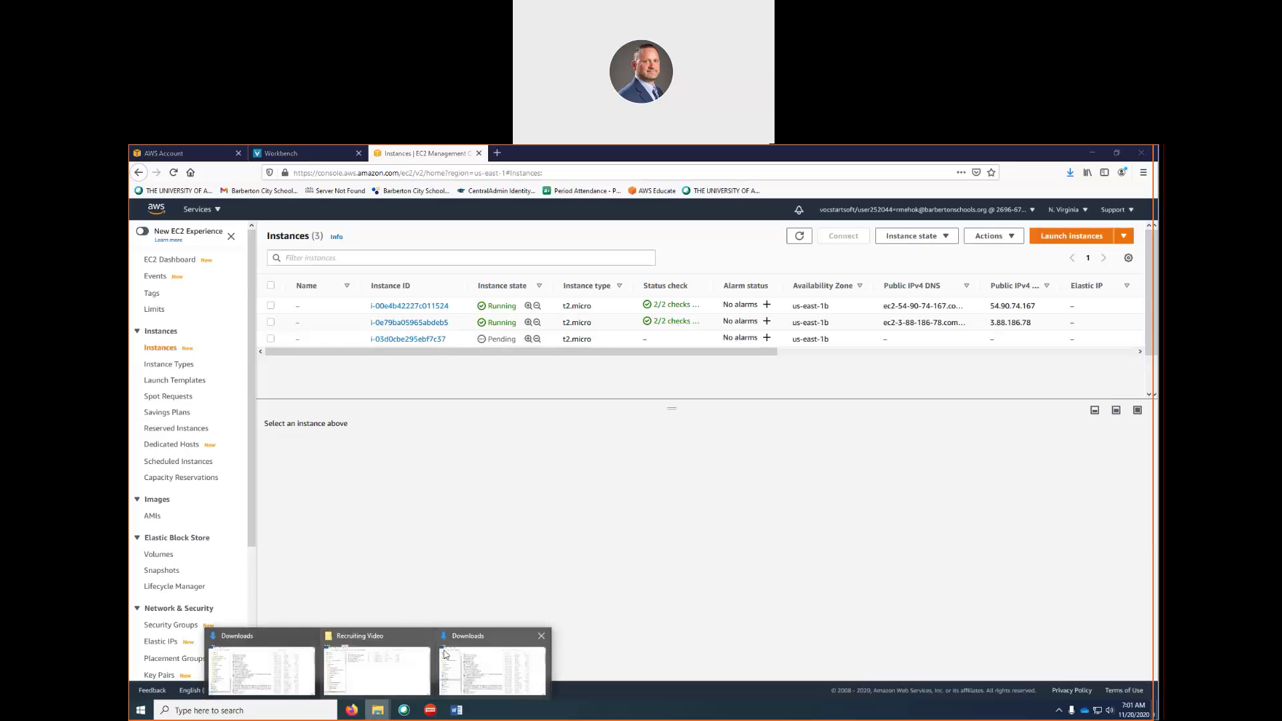
Open the 11-200-2020.pem key file from the Downloads folder in Notepad
click(488, 645)
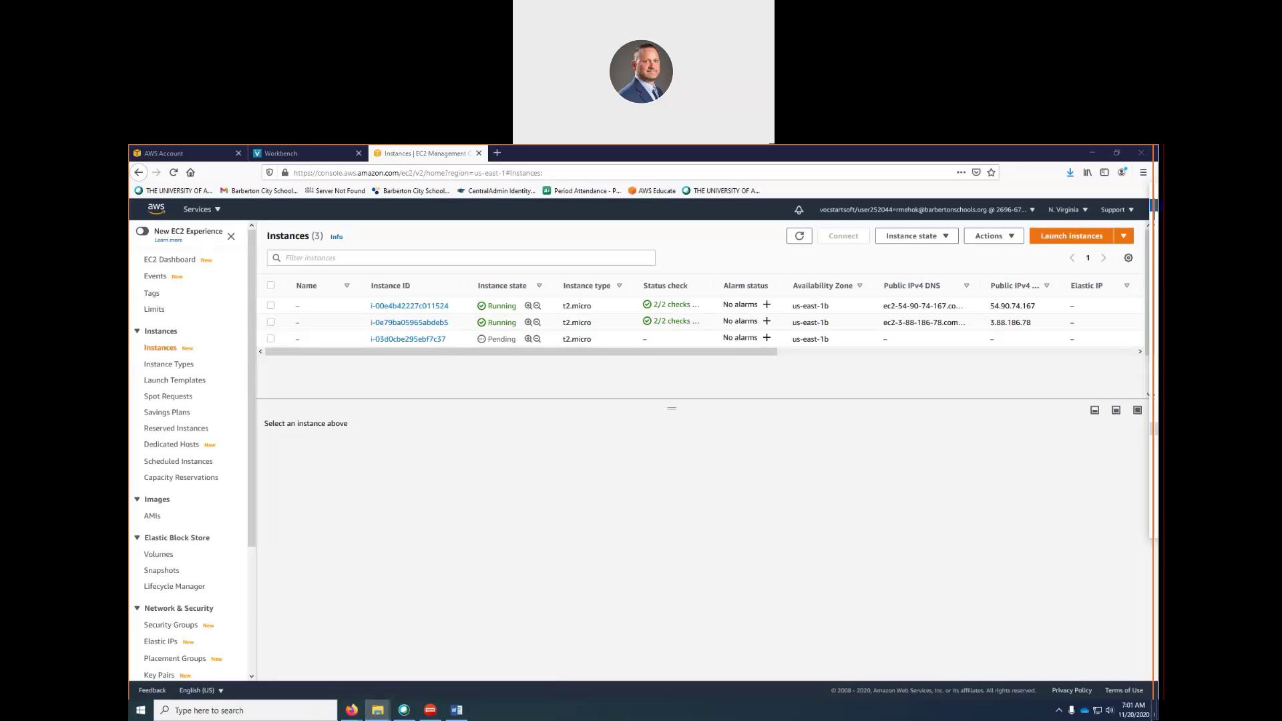
drag(1156, 191, 718, 265)
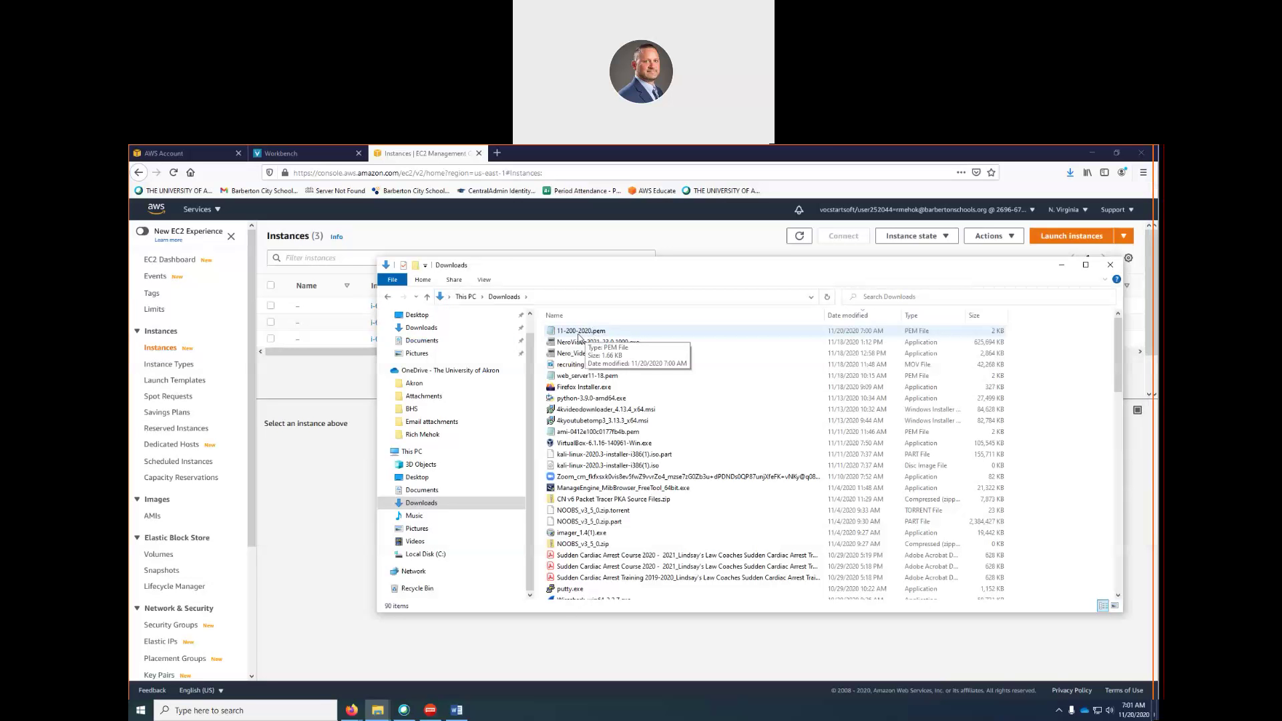
double_click(574, 331)
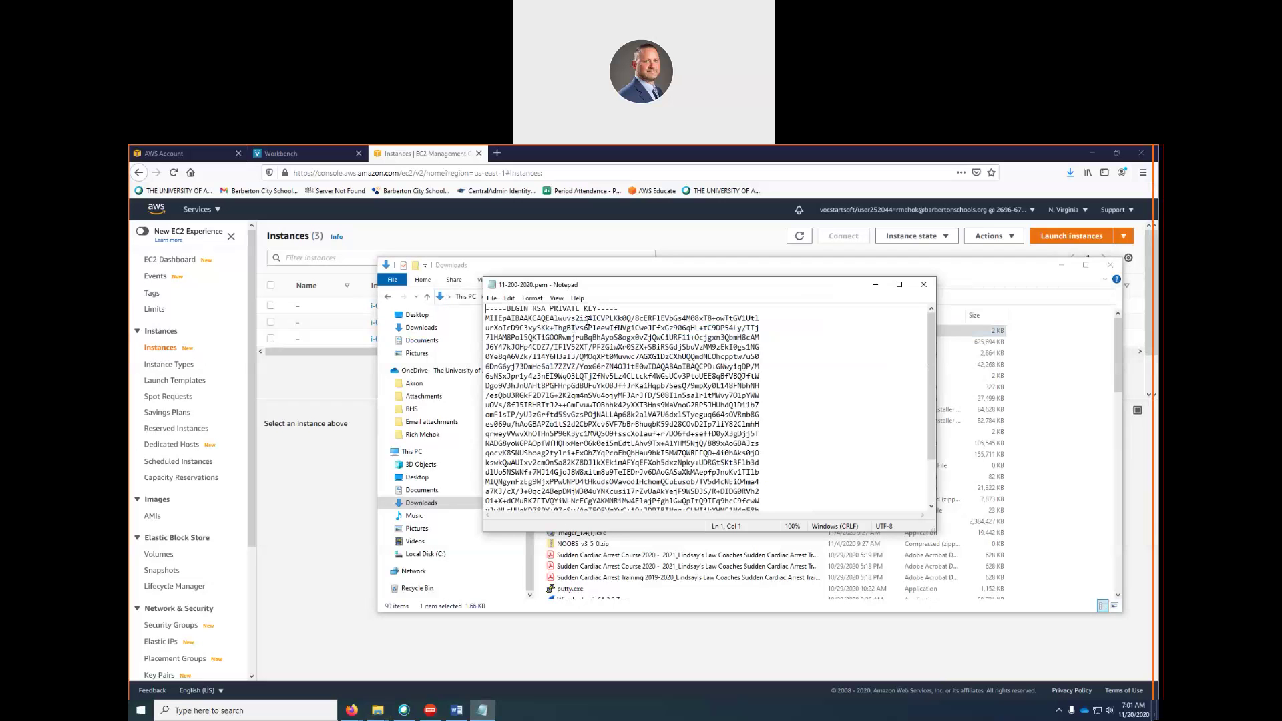
Enlarge the Notepad window so the full RSA private key block is visible
drag(823, 276, 822, 172)
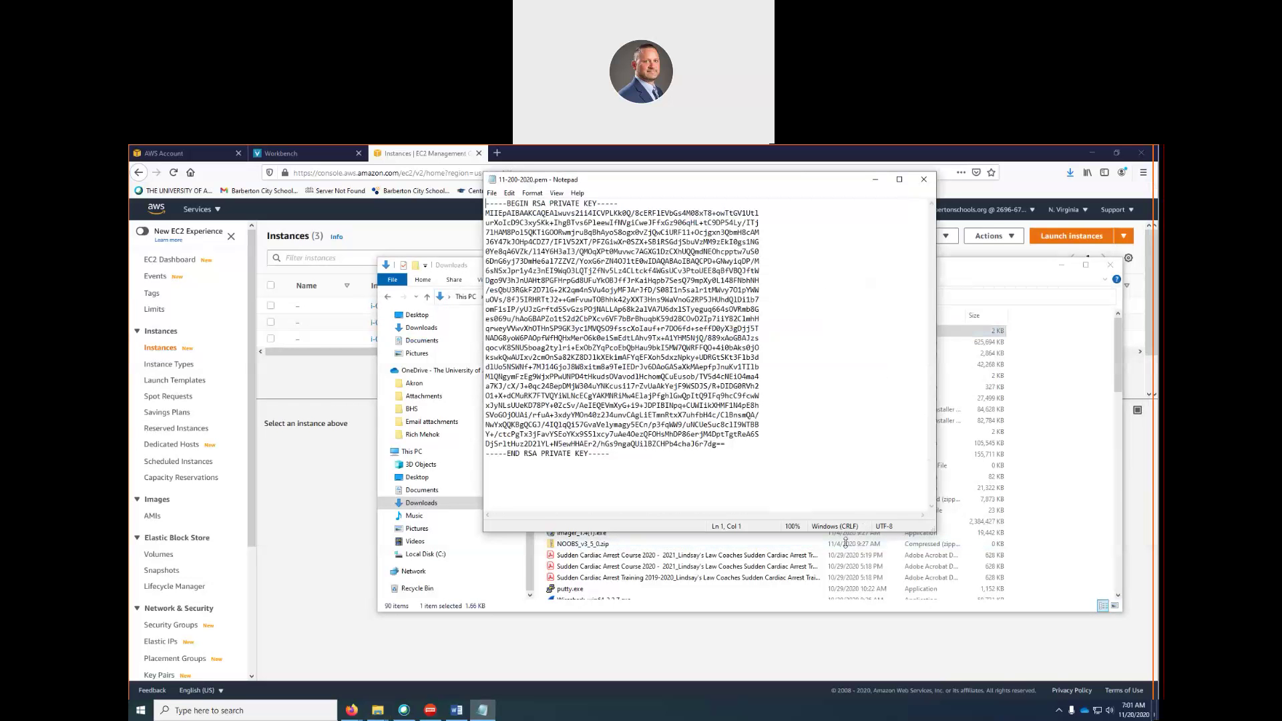
drag(845, 543, 845, 571)
drag(532, 202, 741, 447)
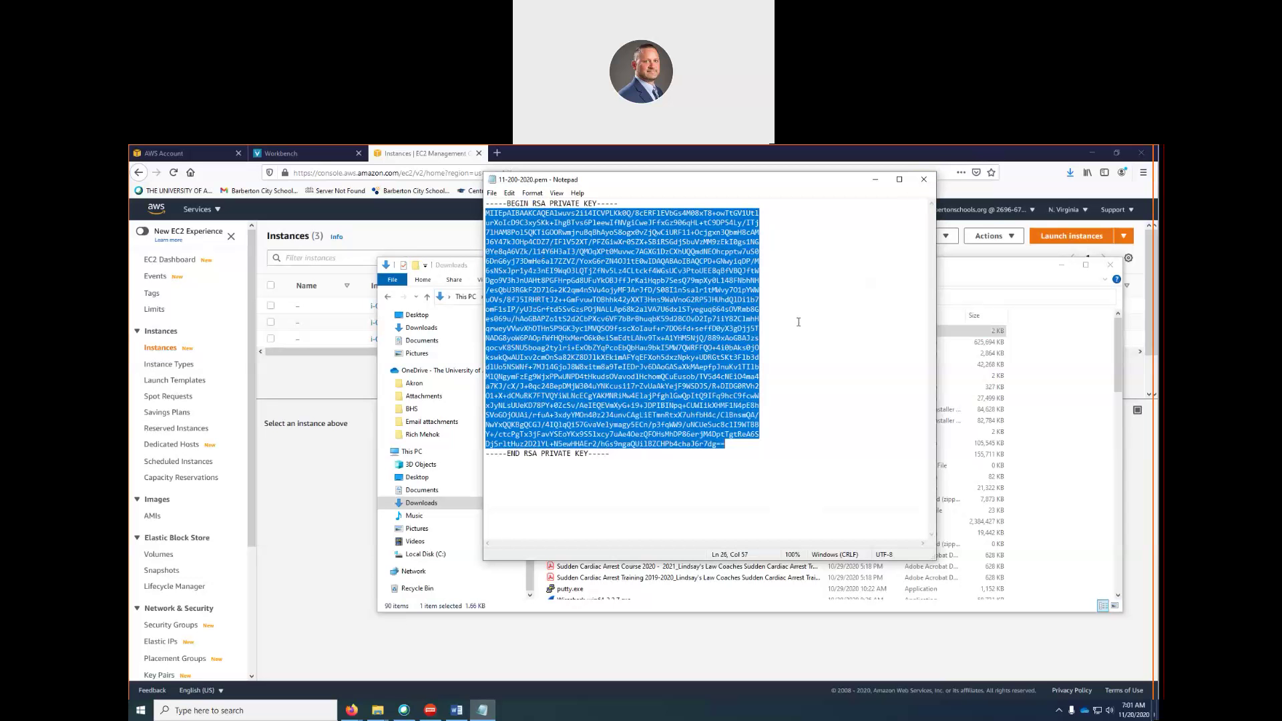
click(768, 347)
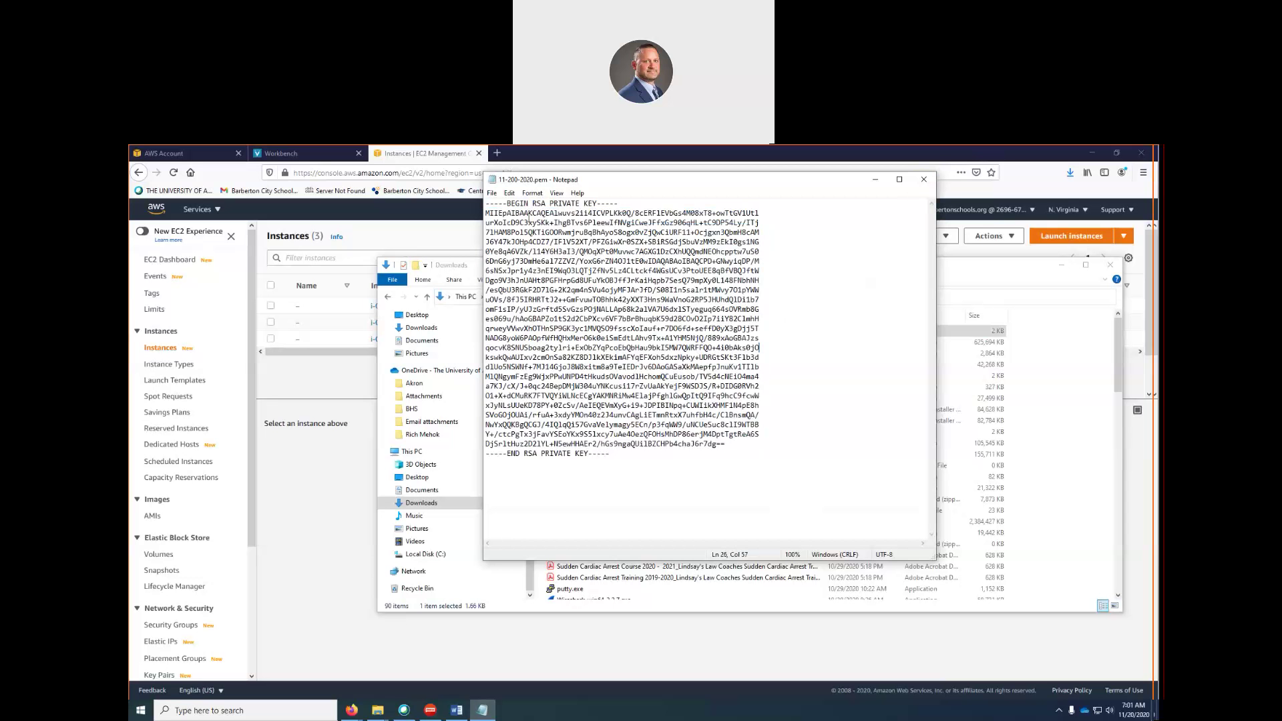
click(267, 712)
Copy the new instance ID from the EC2 list into a new Notepad document
text(note)
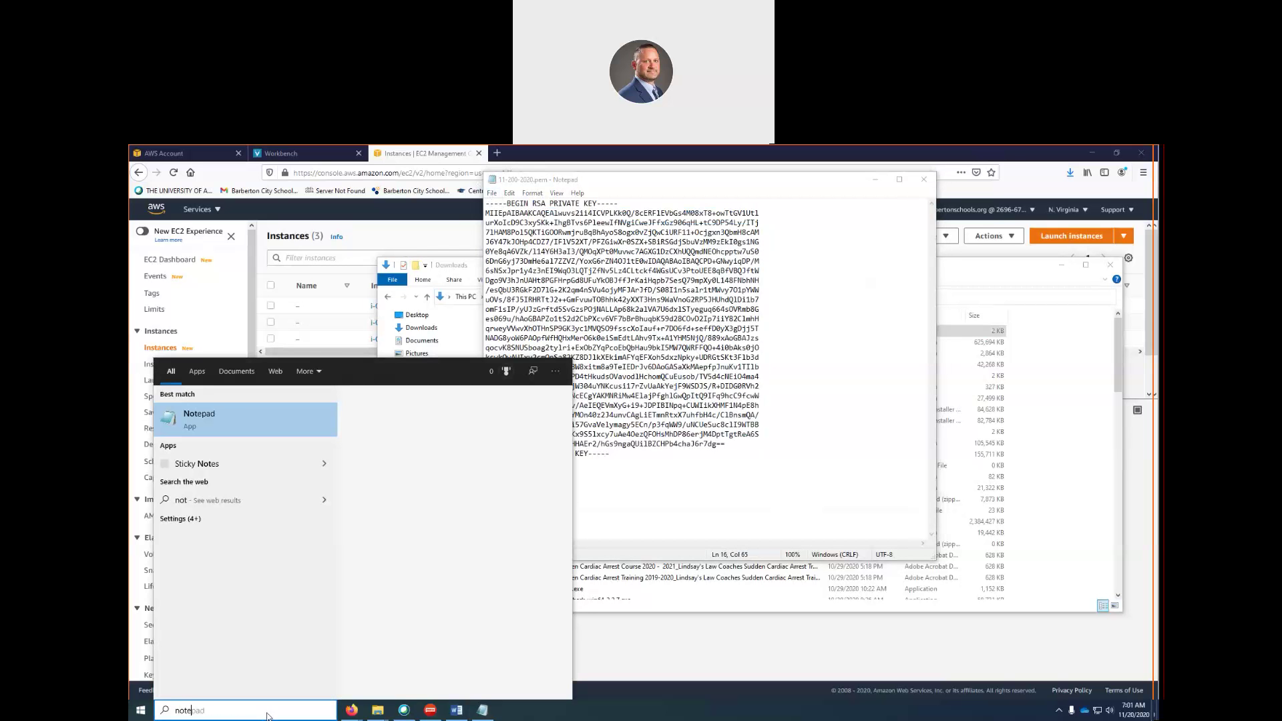
key(Return)
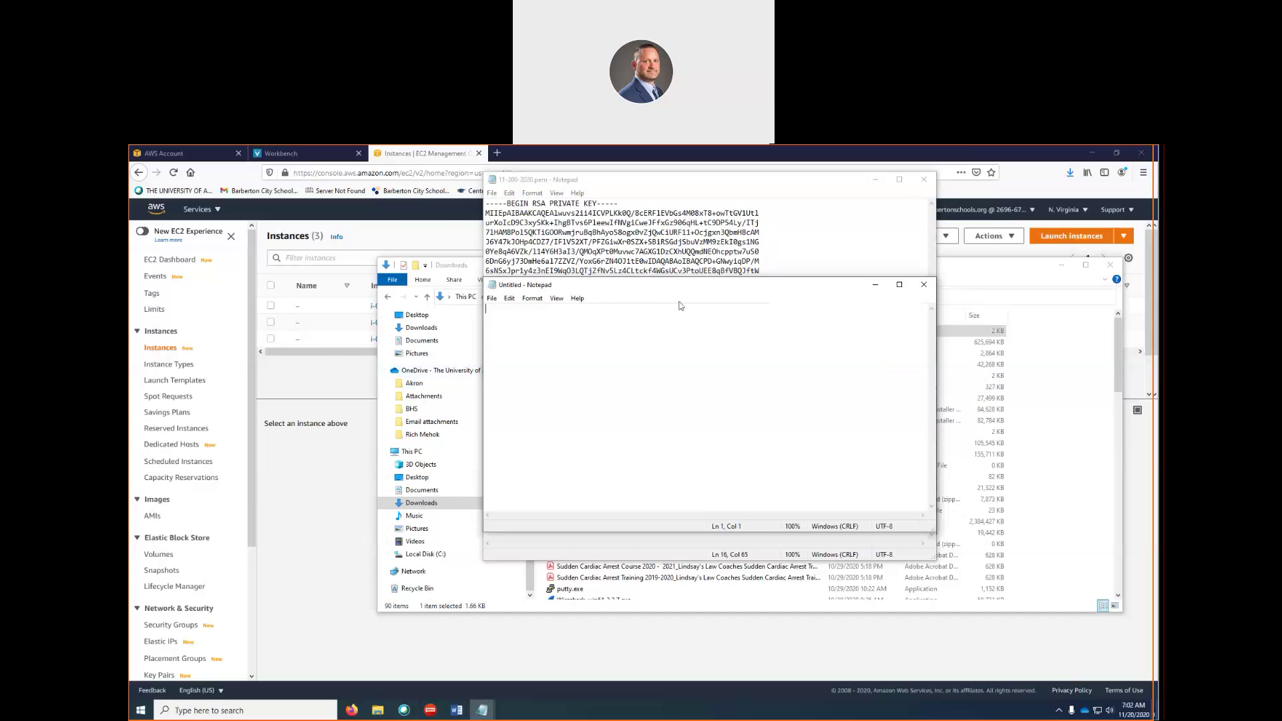
click(428, 235)
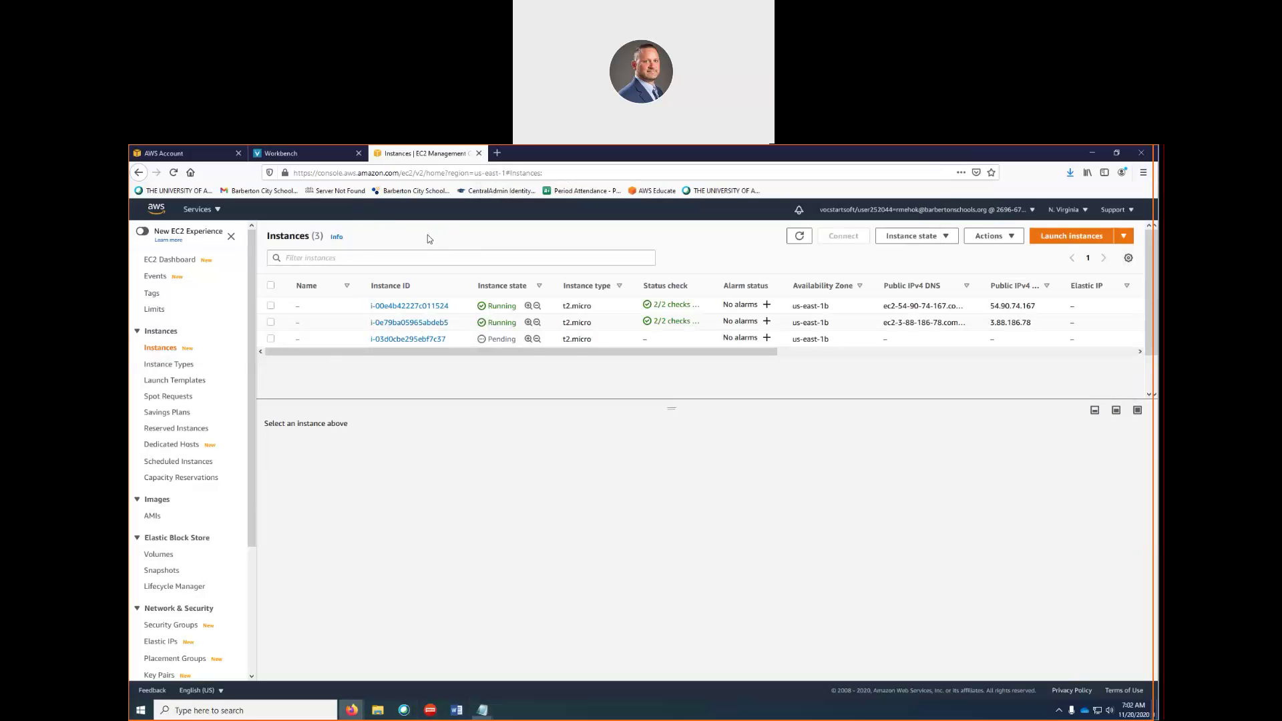
drag(369, 342, 452, 343)
key(ctrl+c)
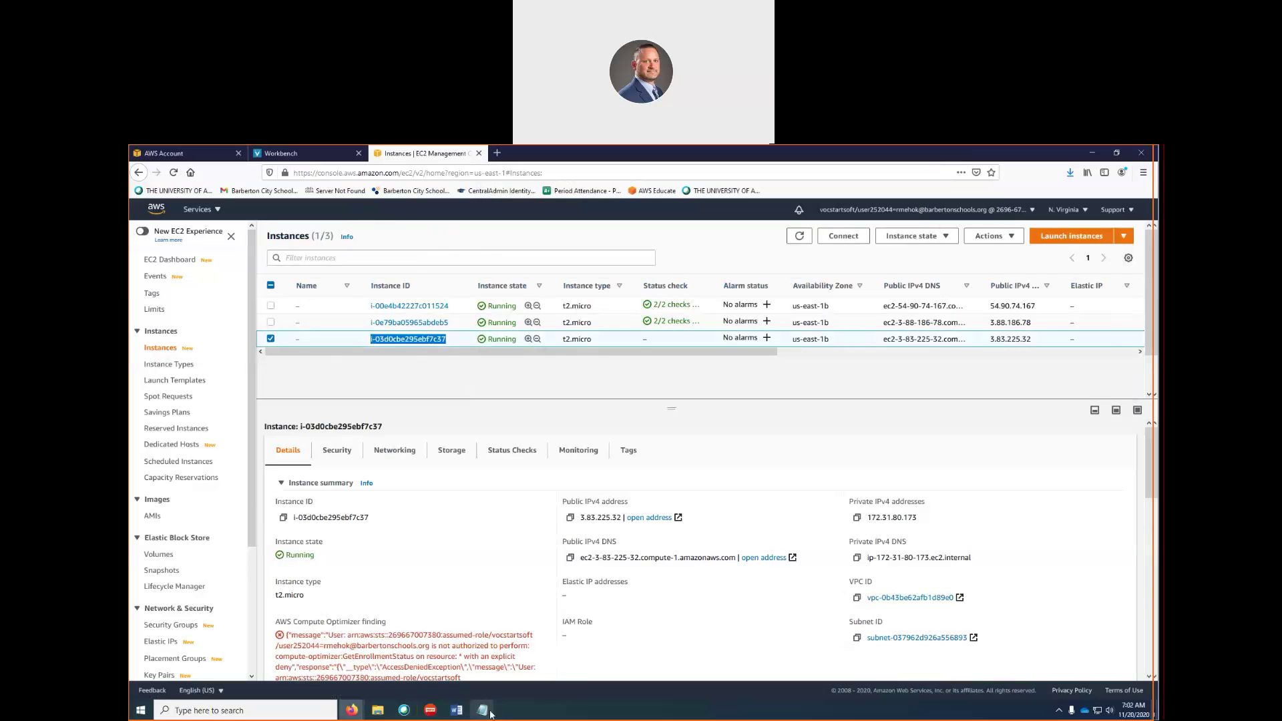
mouse_move(482, 710)
click(515, 655)
key(ctrl+v)
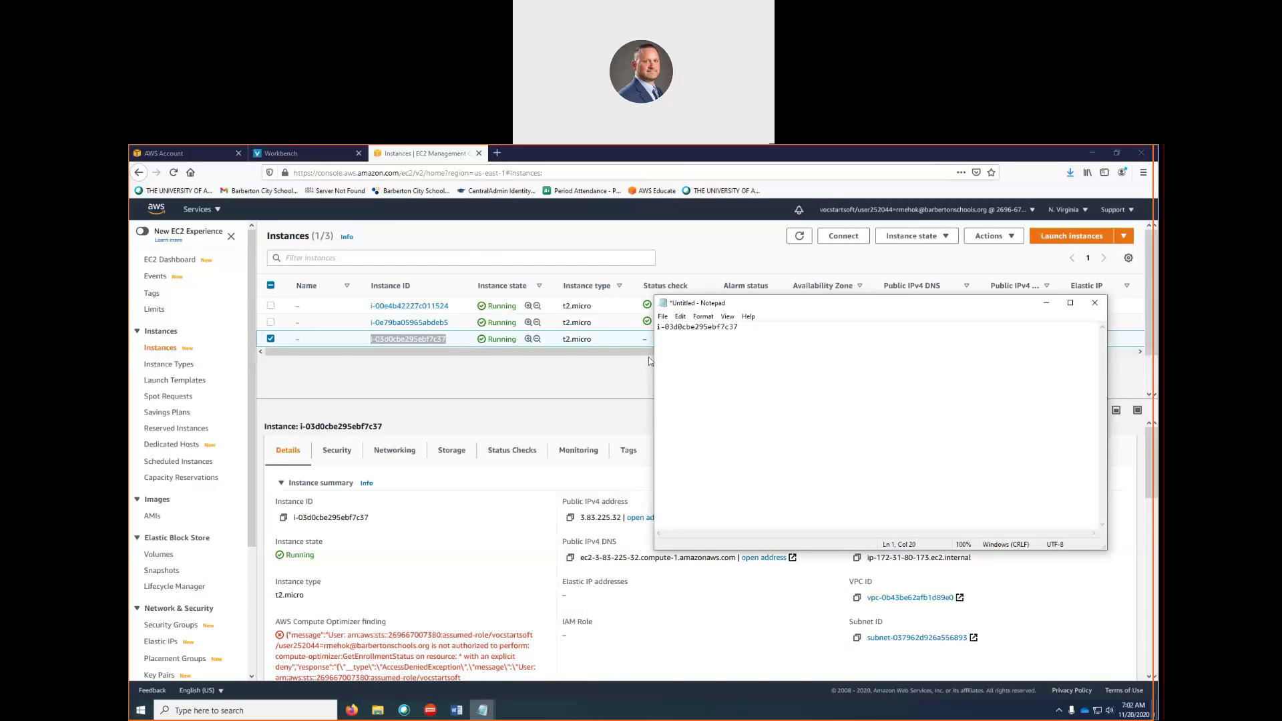
Save the note as i-03d0cbe295ebf7c37.txt, using the instance ID as the name
click(663, 318)
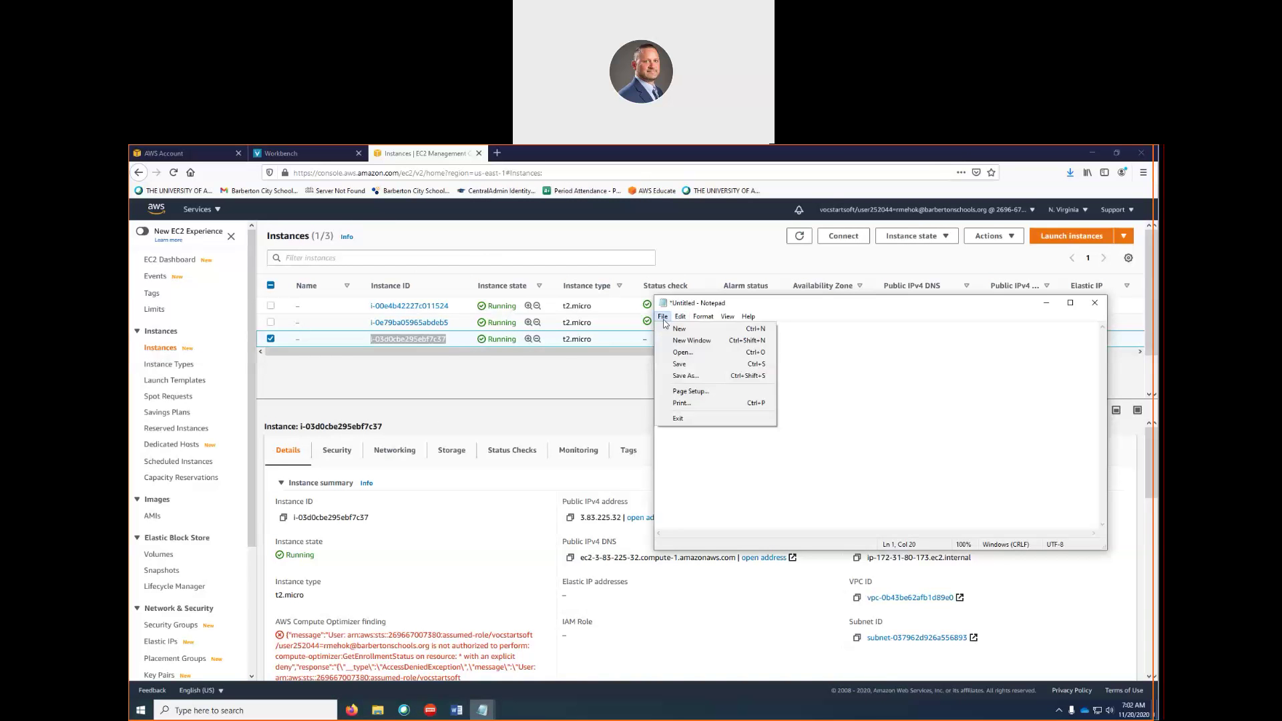
click(688, 375)
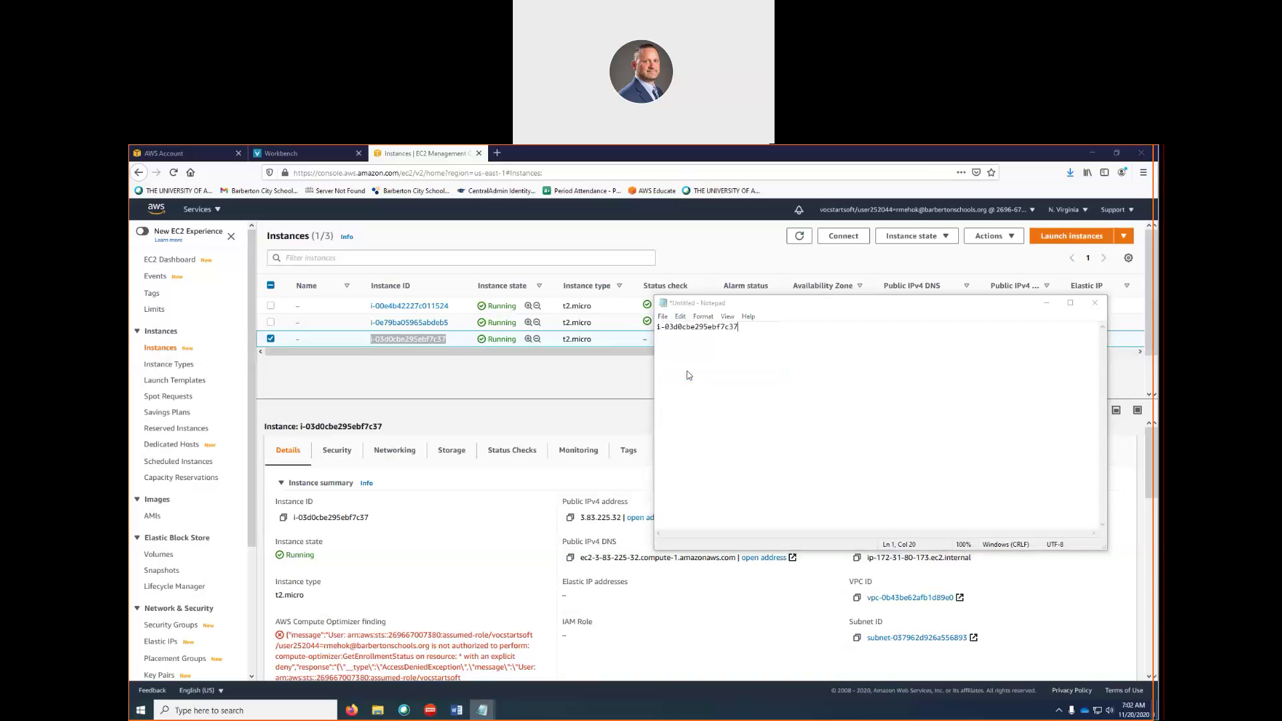
key(ctrl+v)
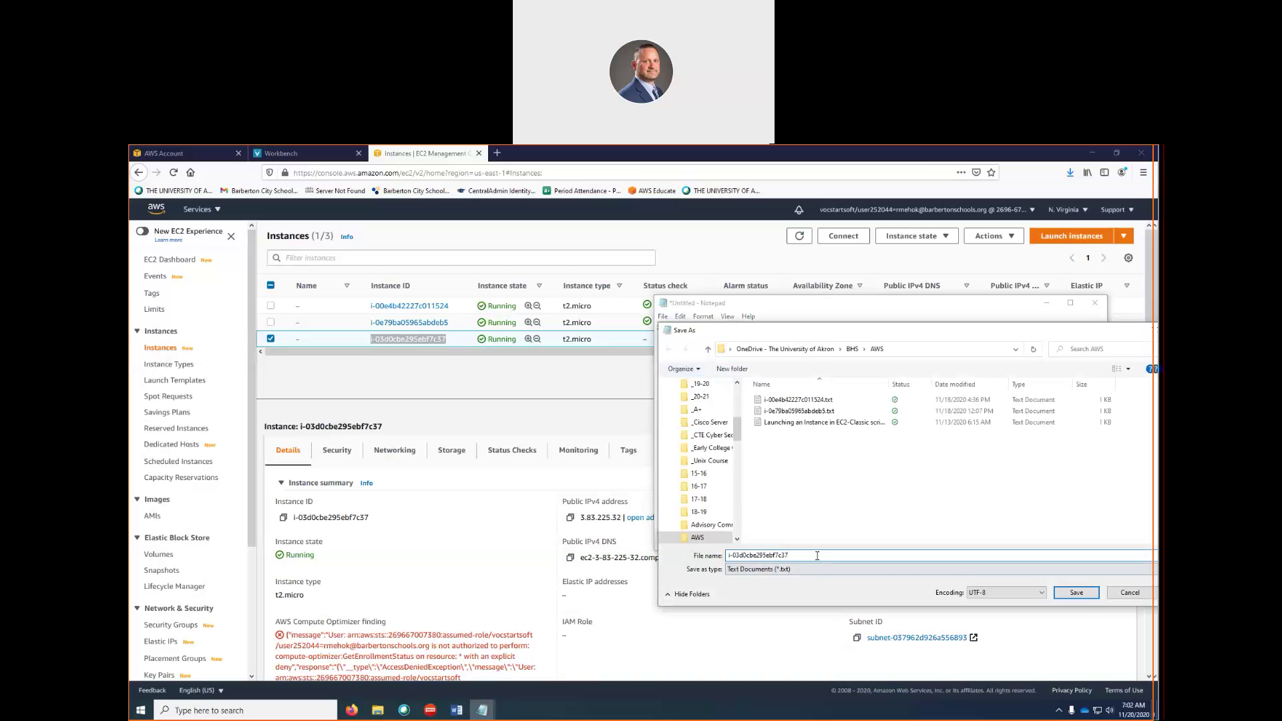
click(1088, 596)
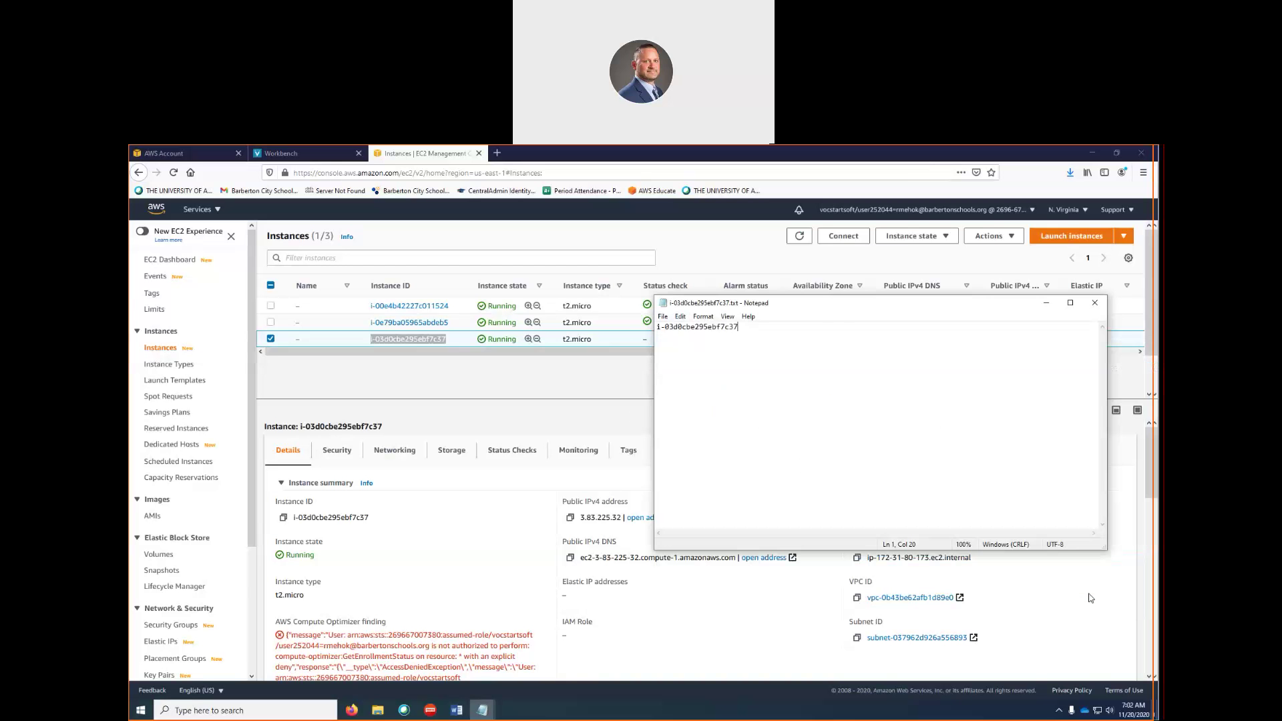
Add the instance's public IPv4 DNS name on a new line below the ID
key(Return)
click(544, 381)
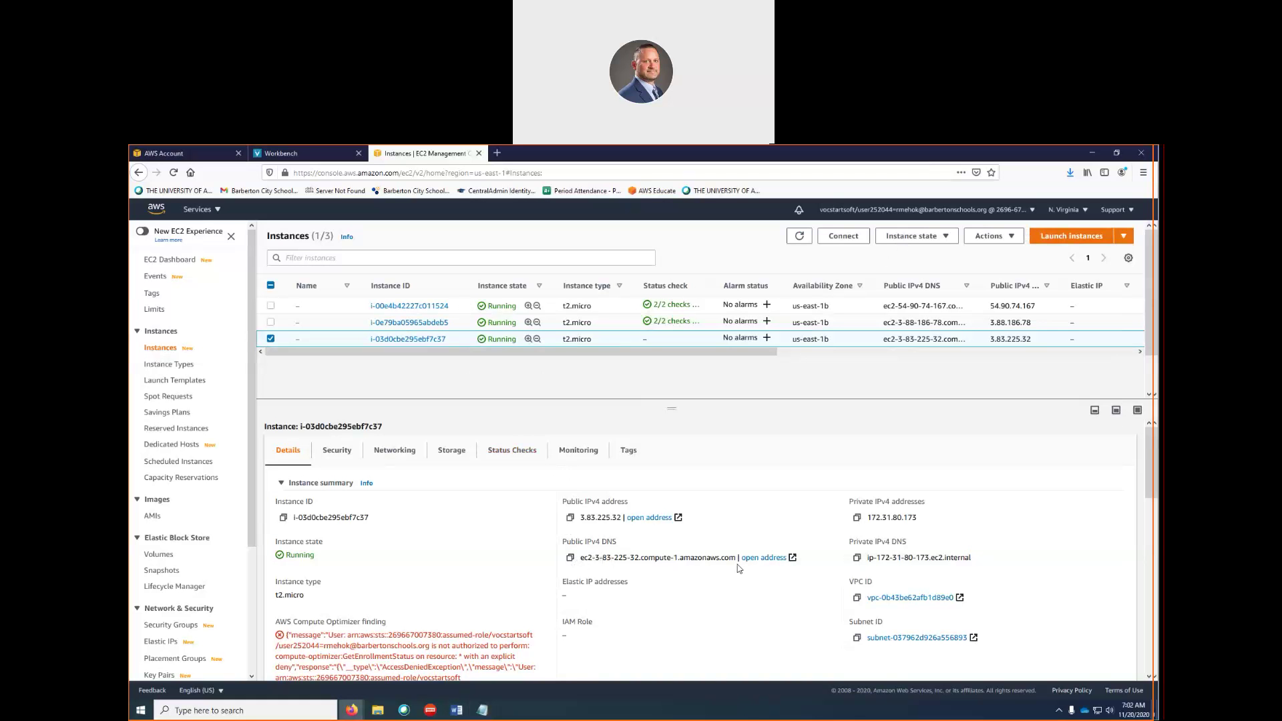
click(569, 558)
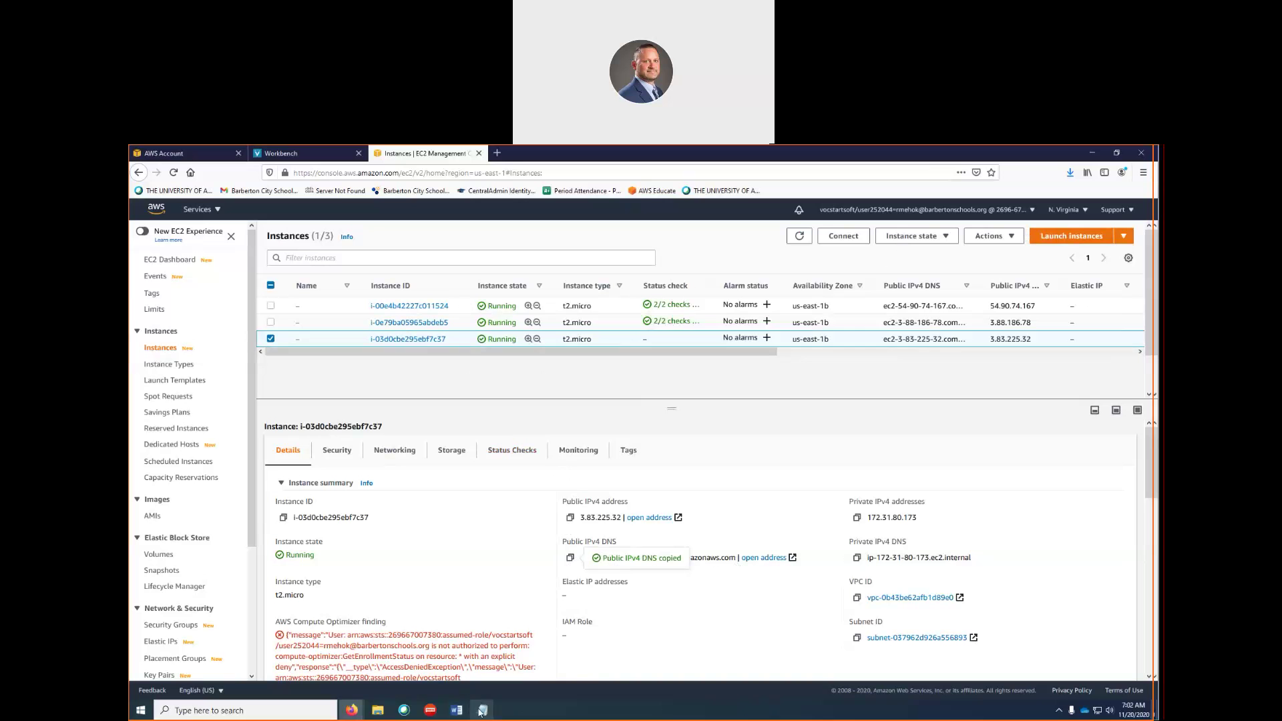
mouse_move(482, 709)
click(532, 675)
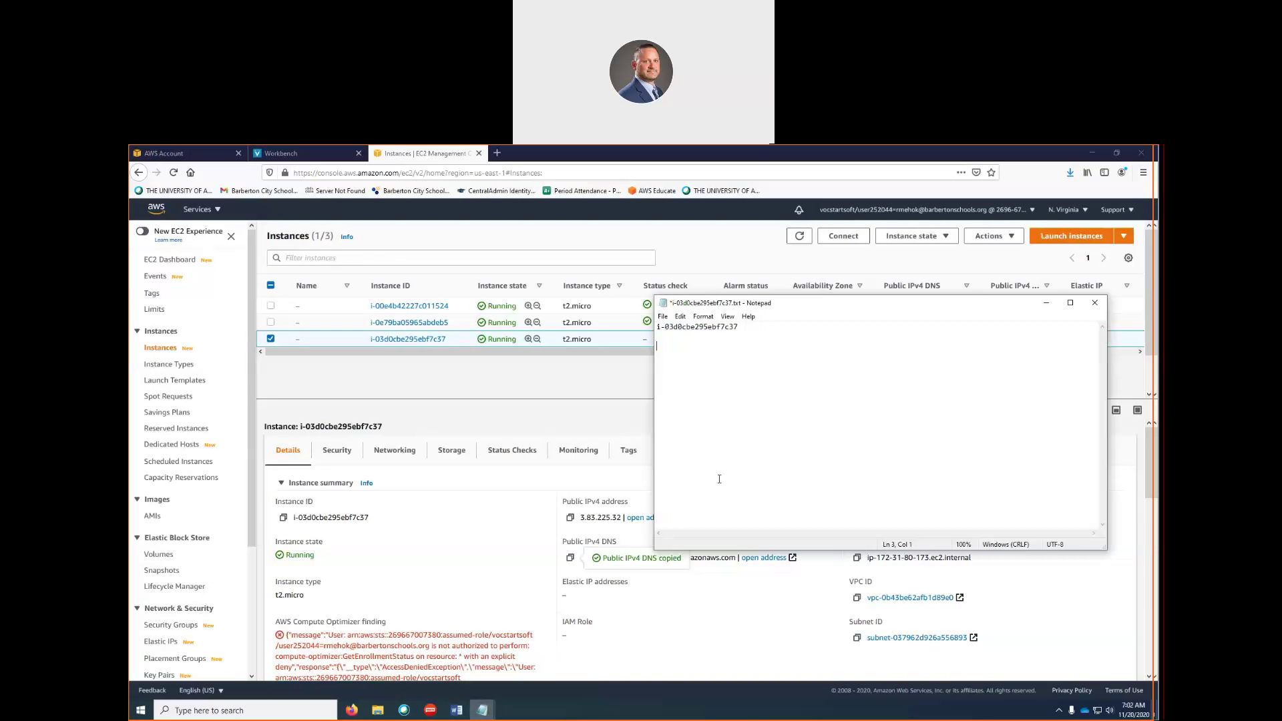
key(ctrl+v)
View the new instance's details page, then go back to the instances list
click(544, 377)
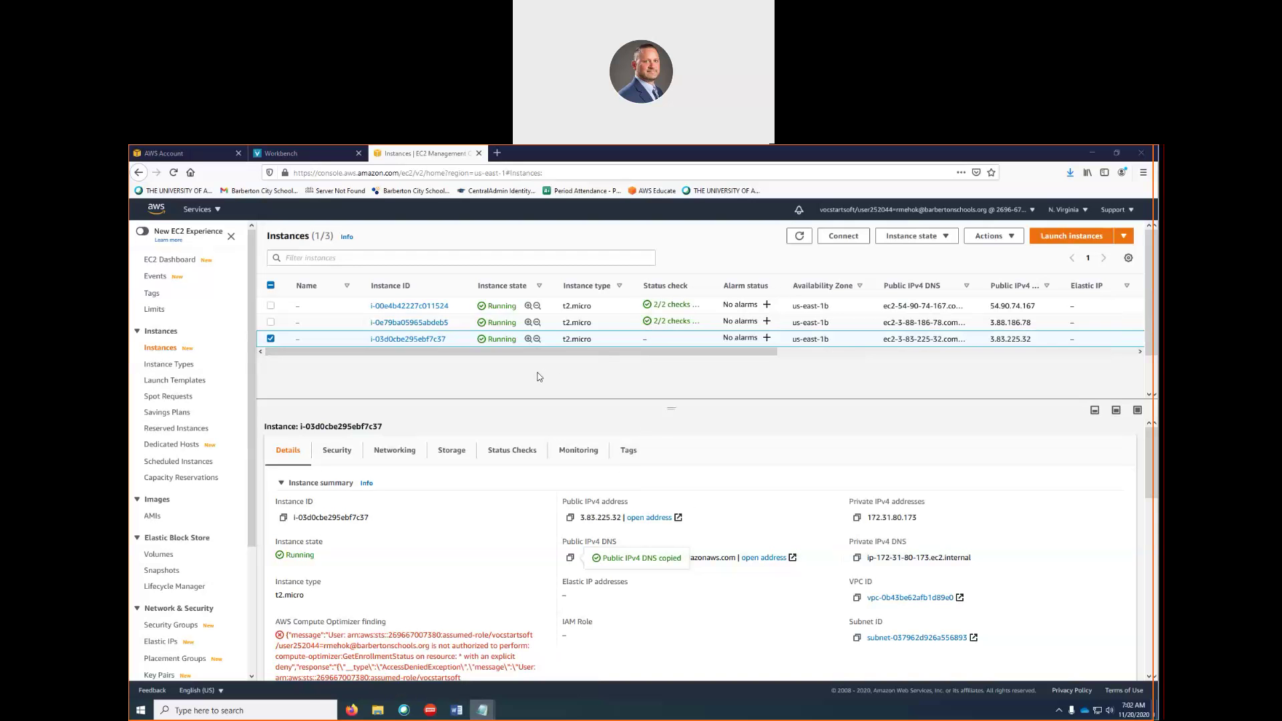
click(398, 340)
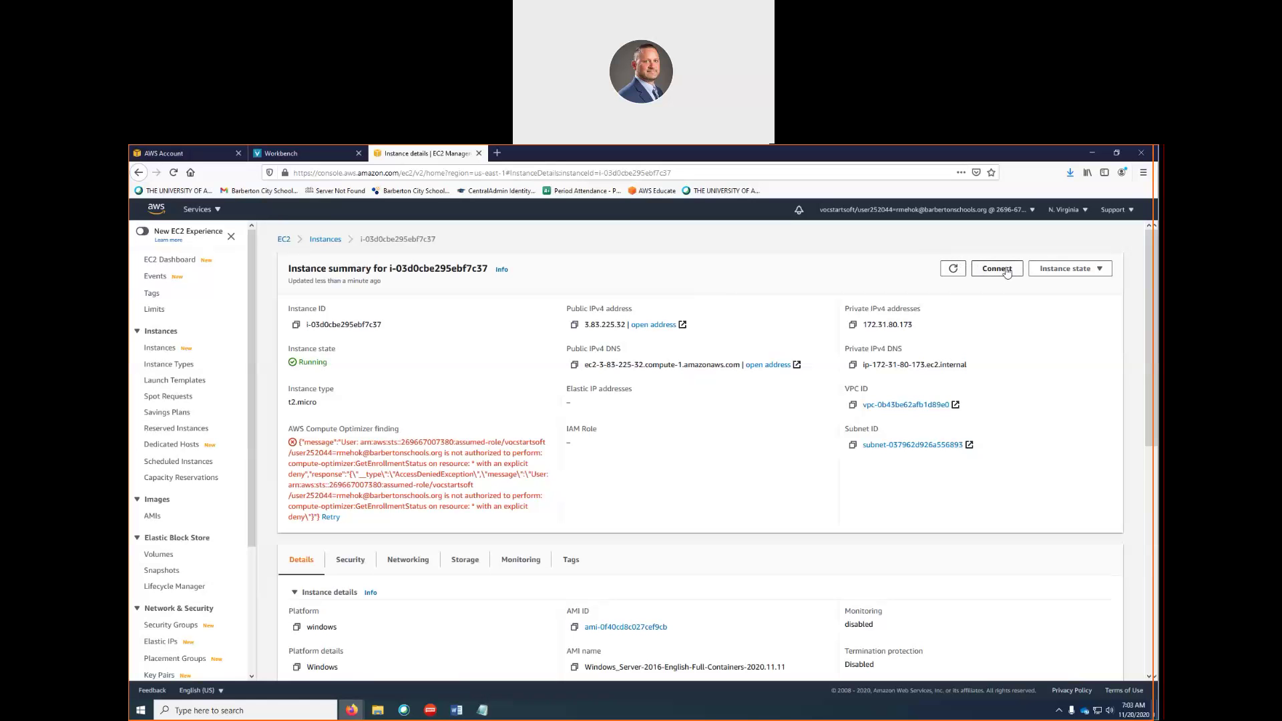
click(328, 245)
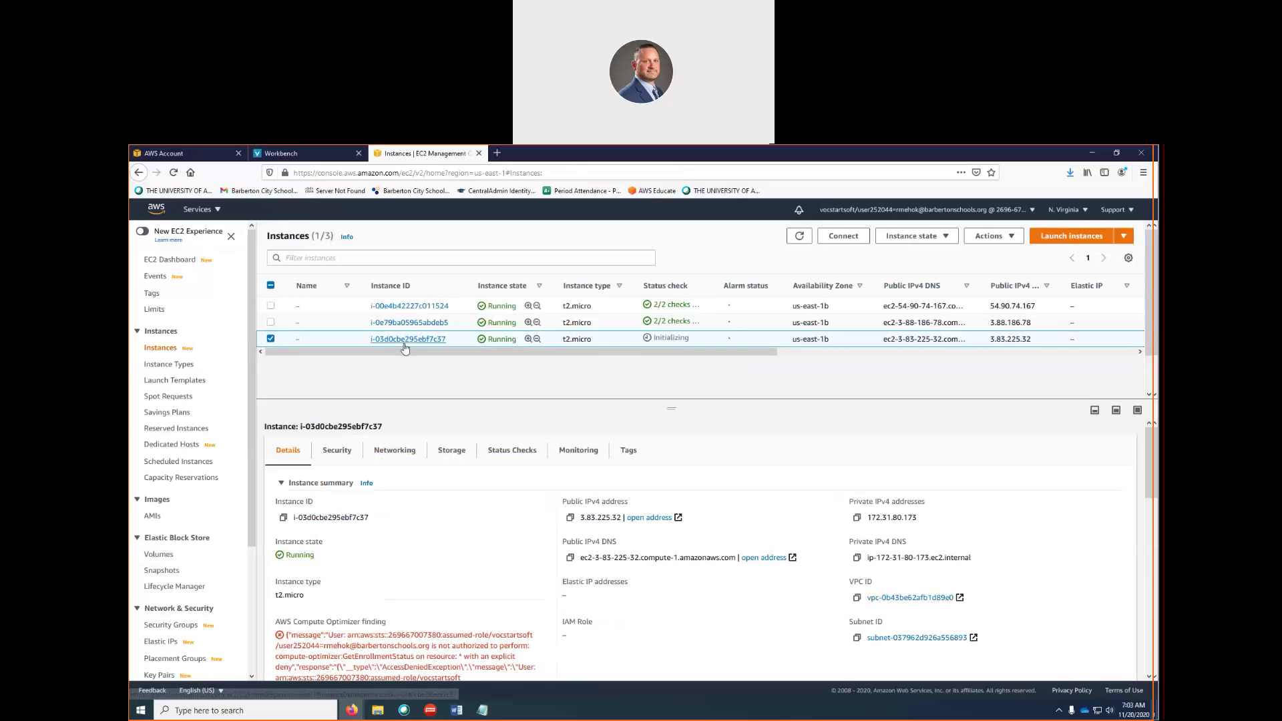
Try Get Windows password, note the four-minute wait notice, and return to the instance summary
right_click(408, 340)
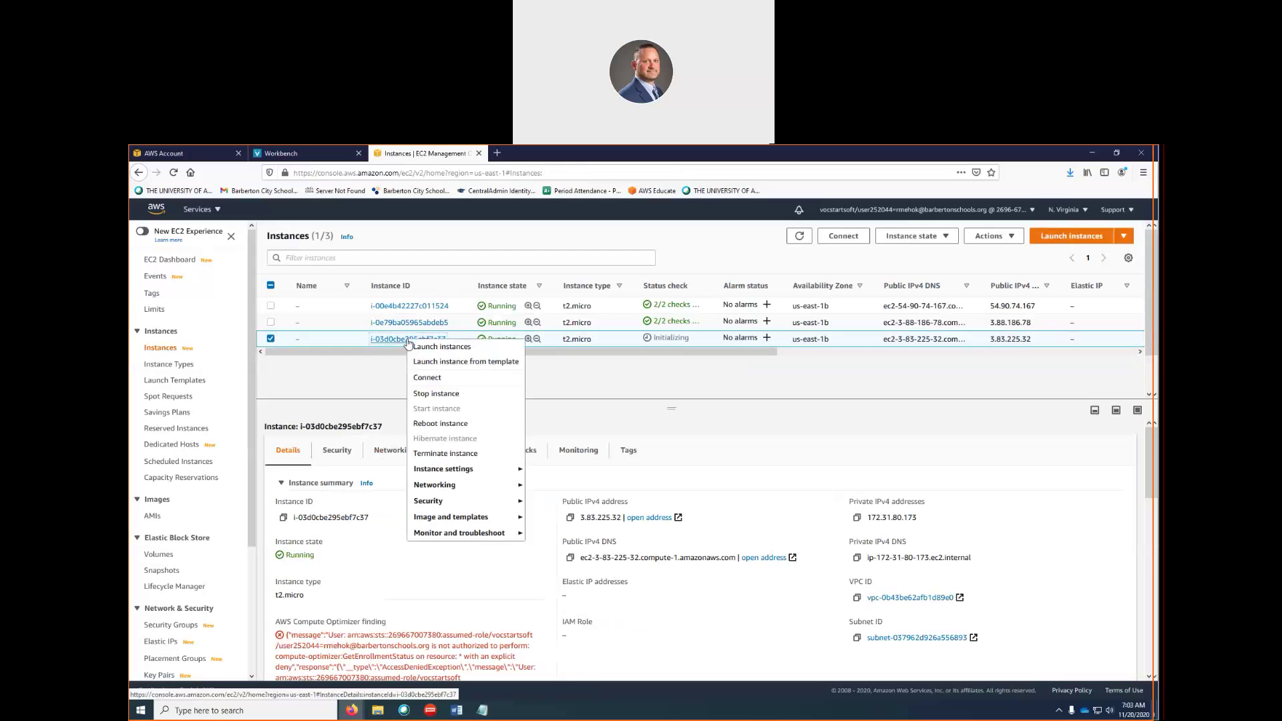
mouse_move(472, 503)
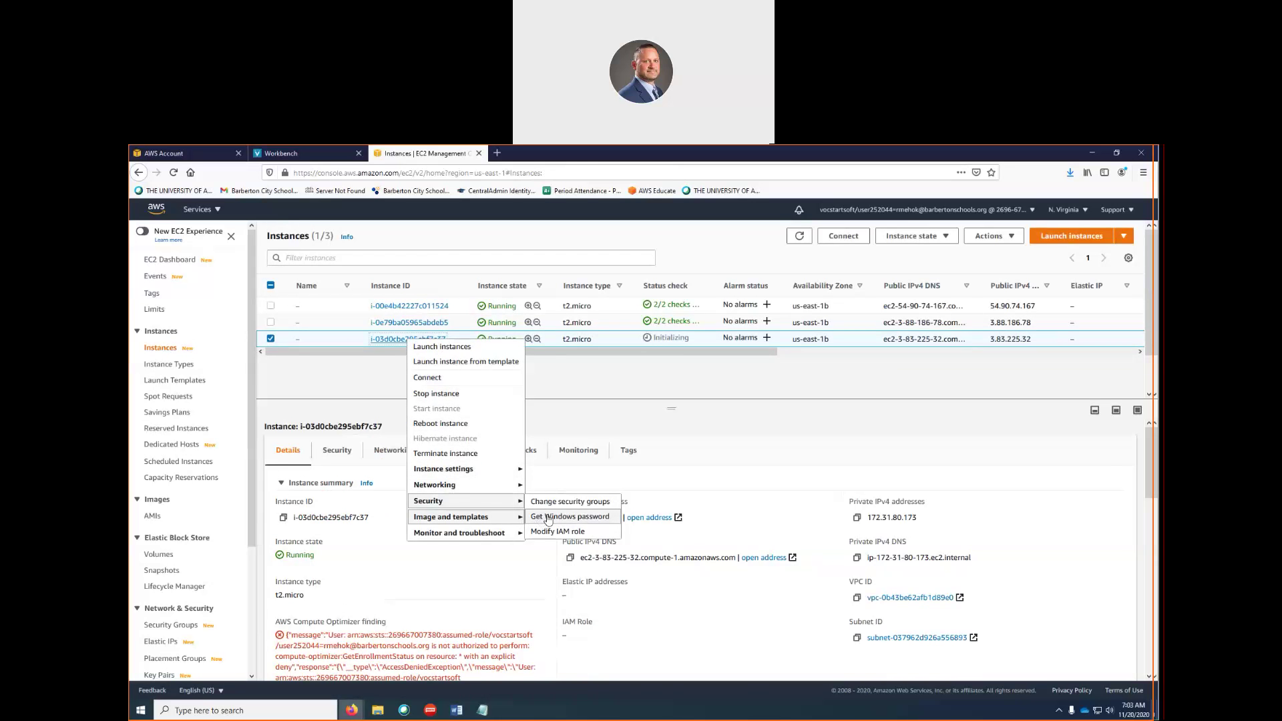
click(561, 518)
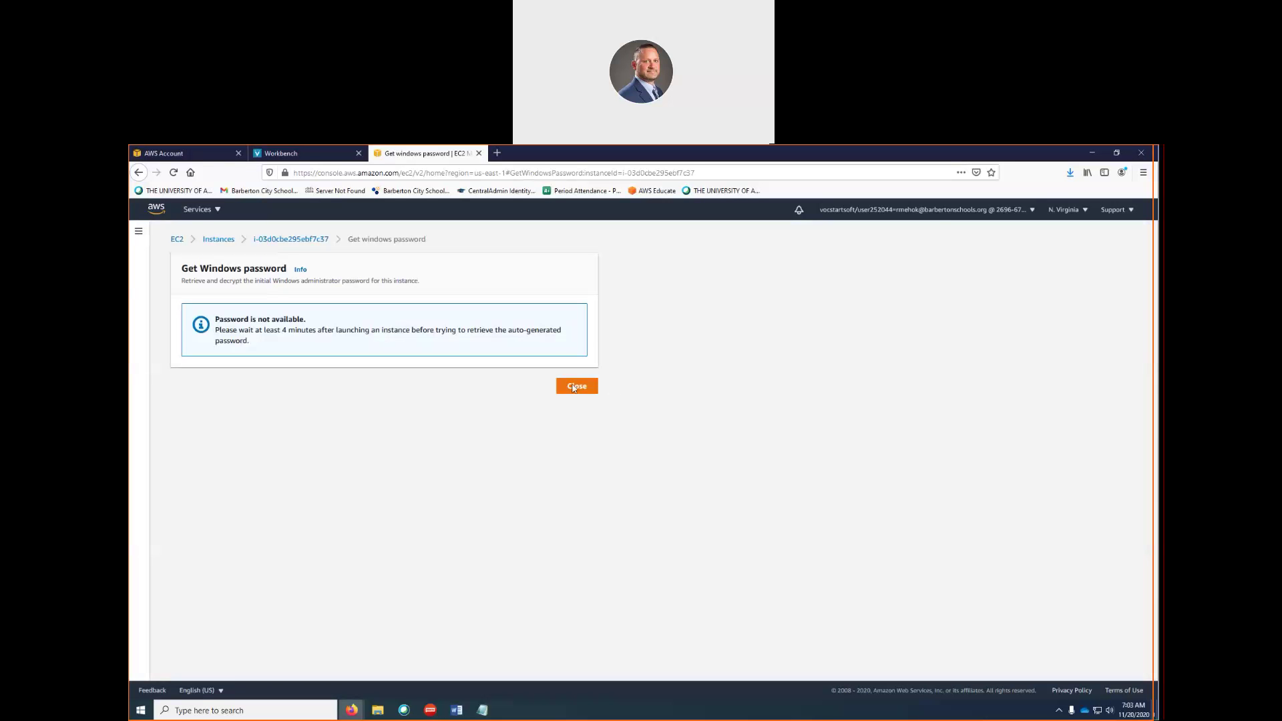
drag(278, 329, 358, 326)
click(294, 240)
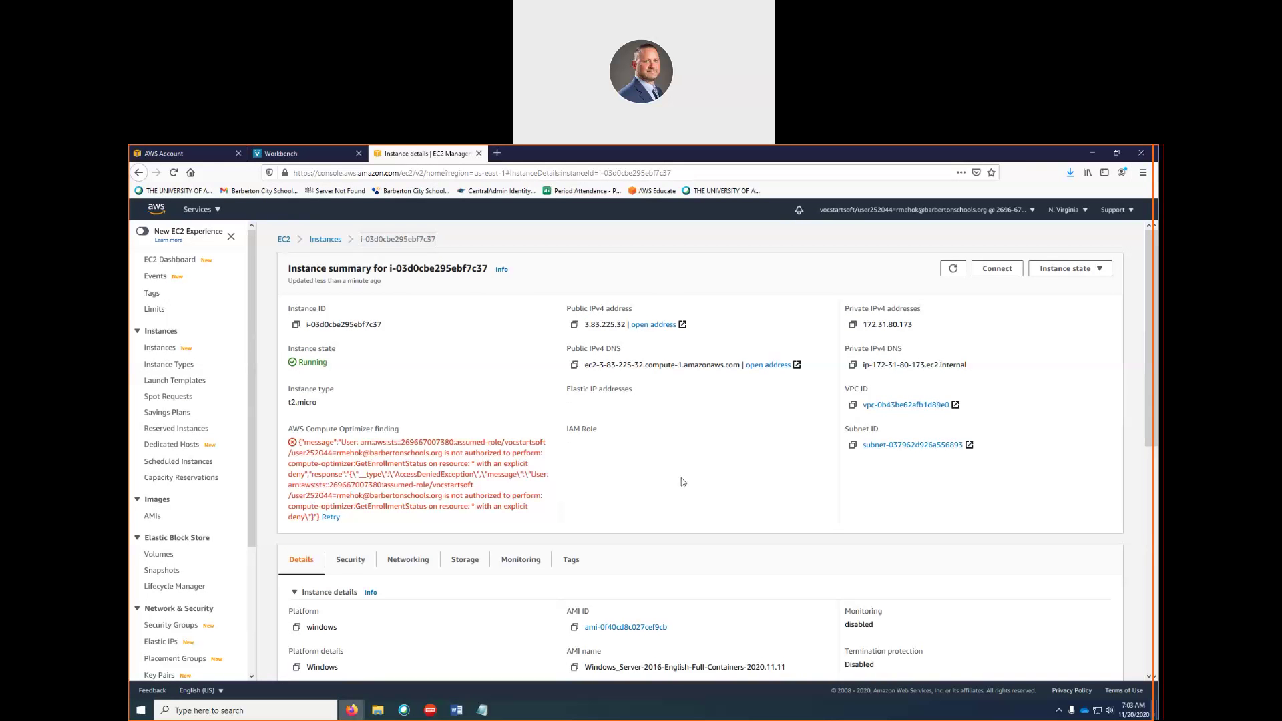
Retry Get Windows password for i-03d0cbe295ebf7c37 from the Instances list, then close it
scroll(682, 482, down, 3)
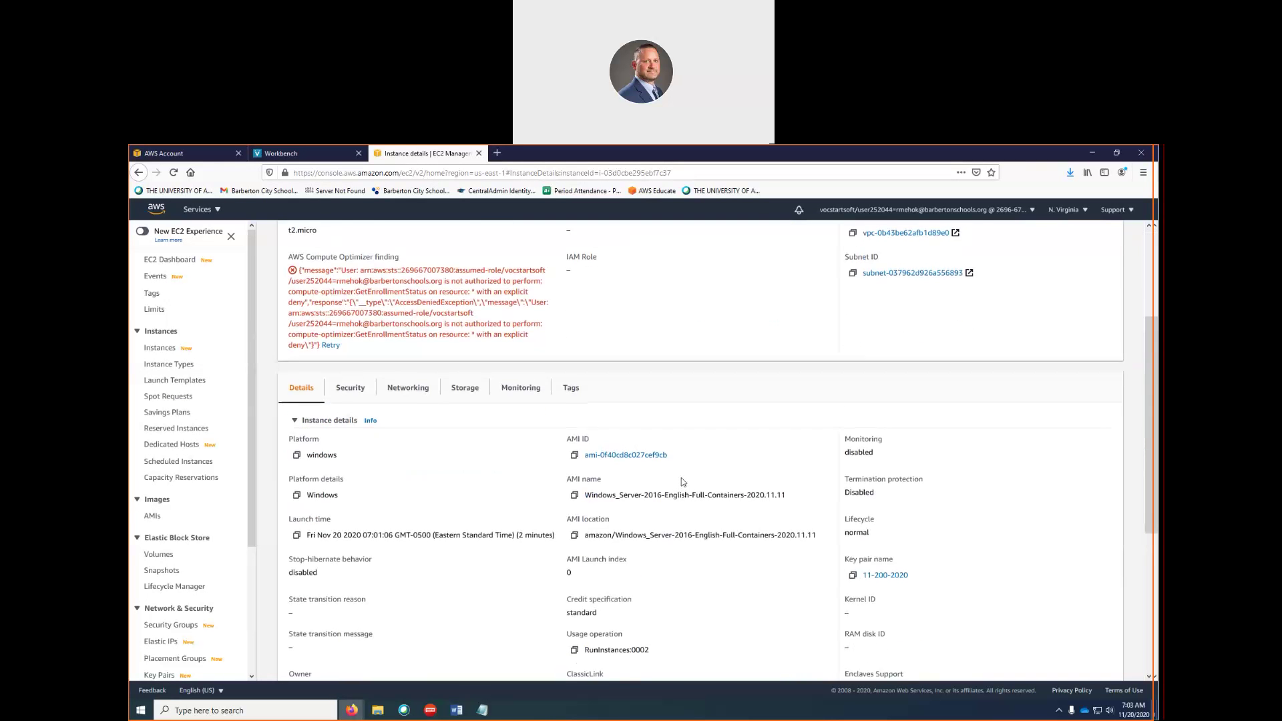
scroll(683, 482, up, 3)
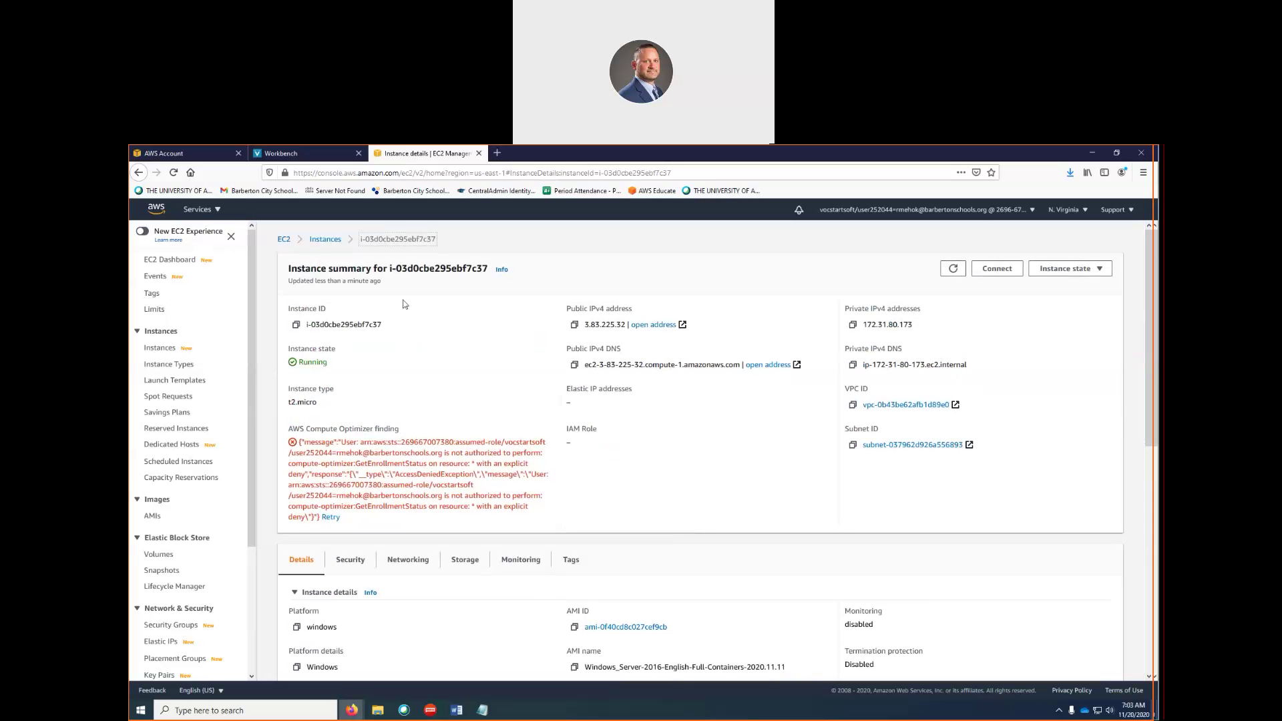
click(325, 246)
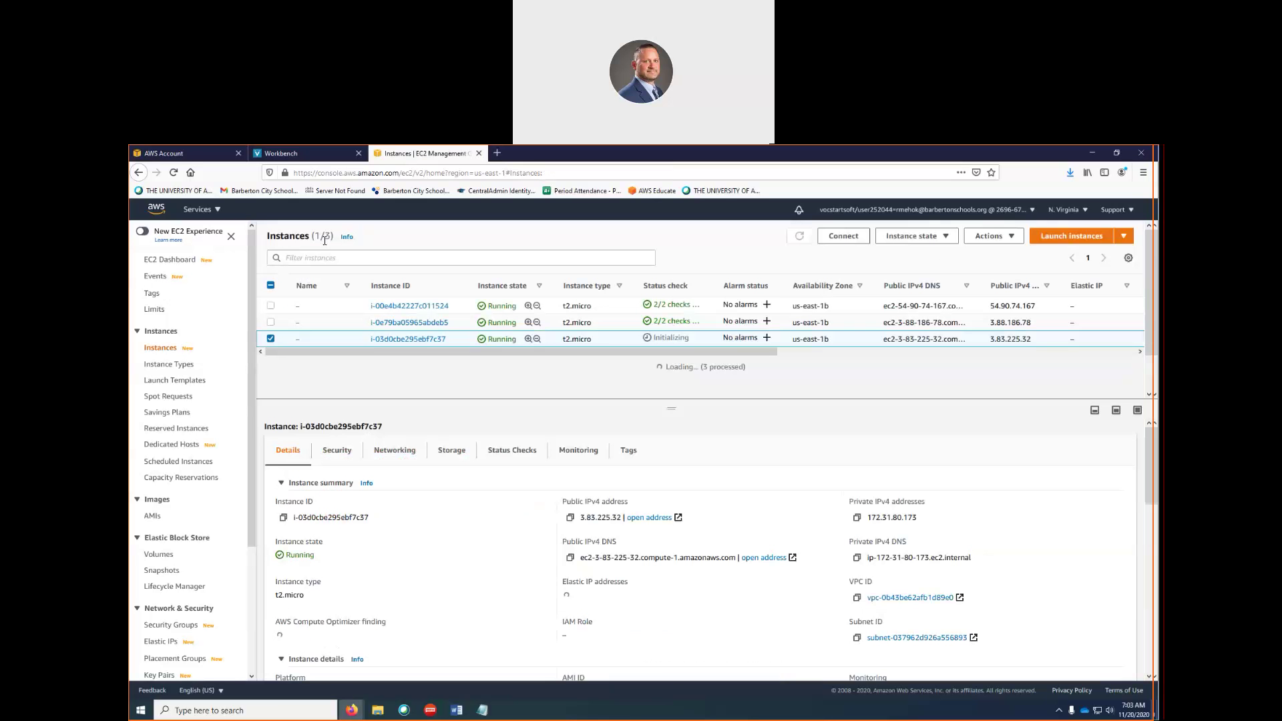
right_click(415, 344)
mouse_move(486, 505)
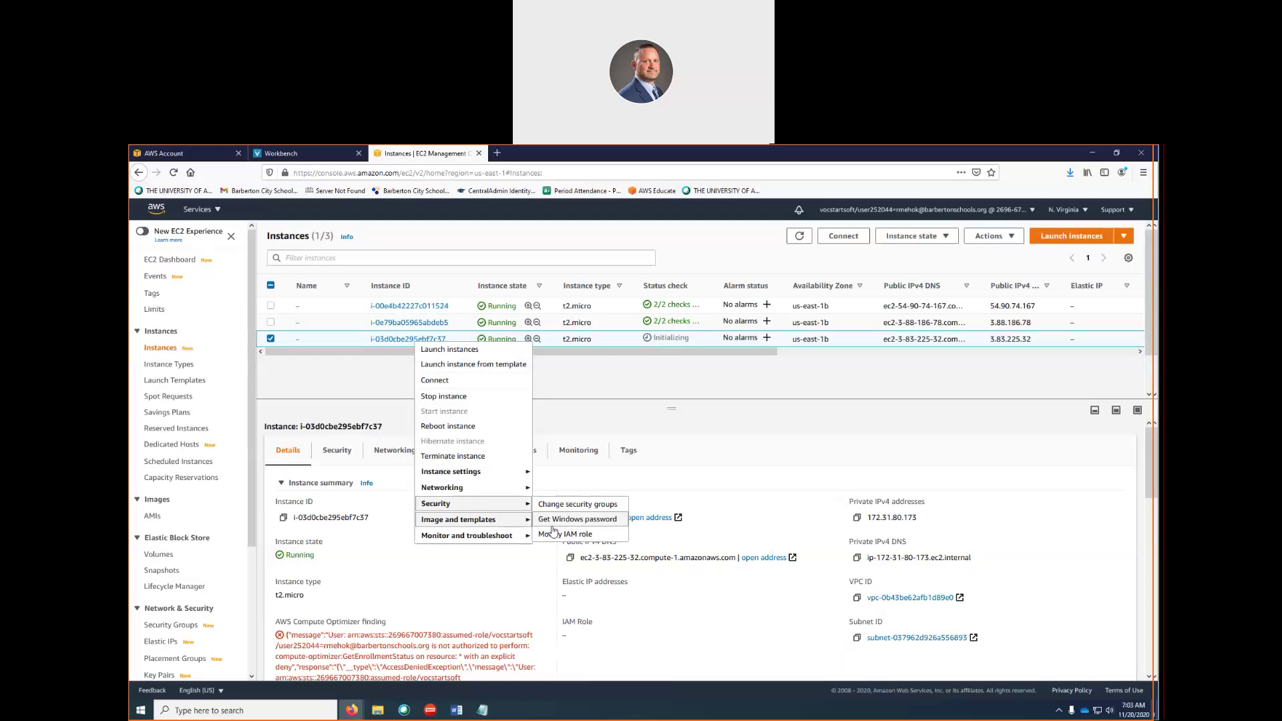
click(556, 524)
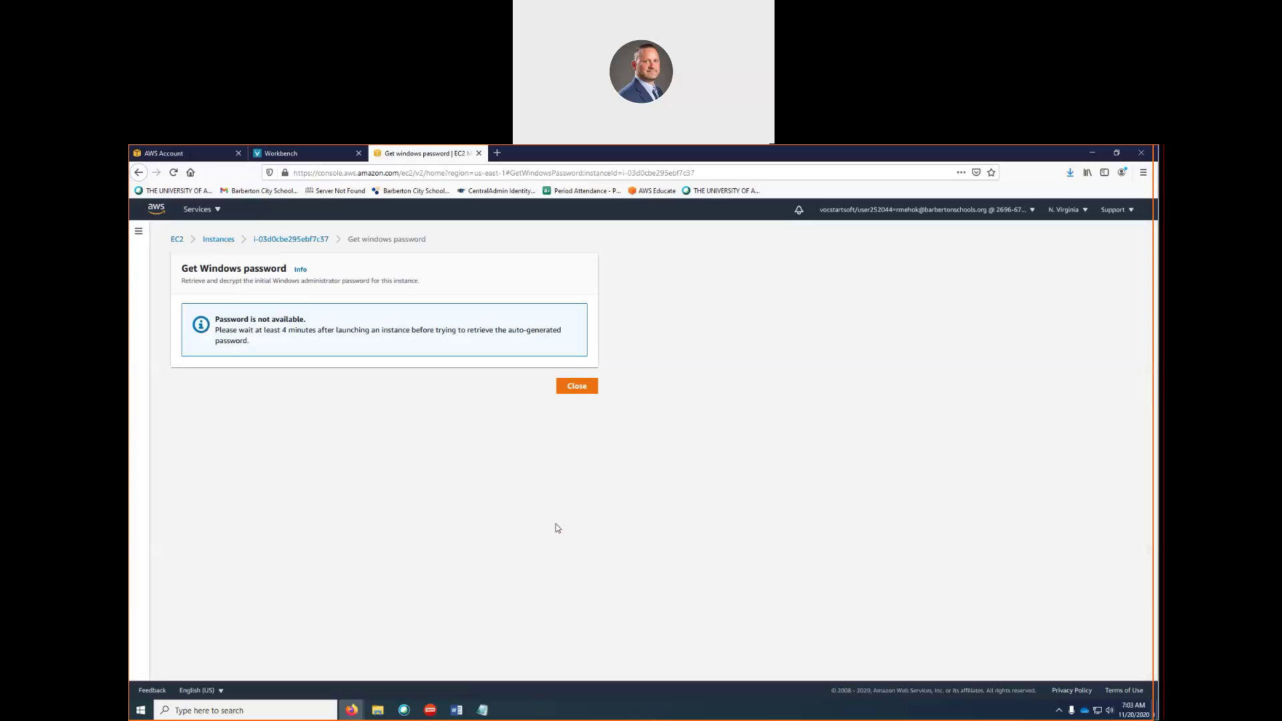
click(576, 387)
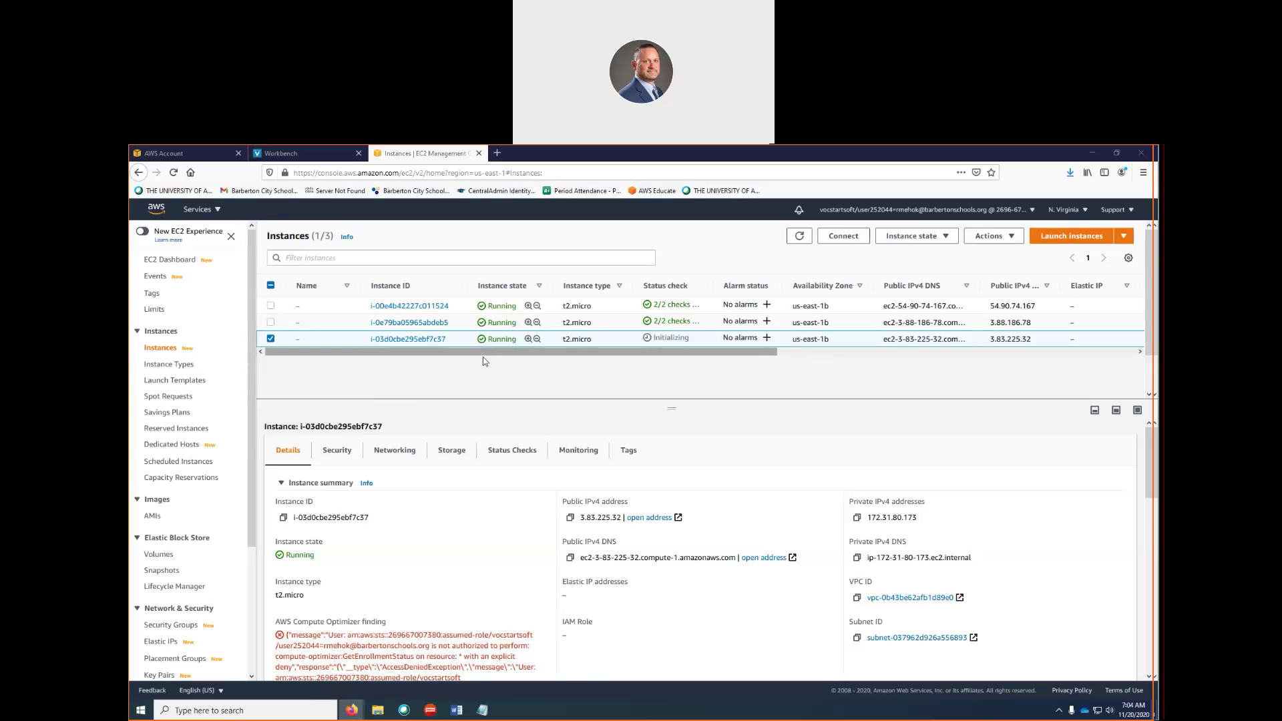
Show the Status Checks tab, with system and instance checks both still Initializing
click(518, 452)
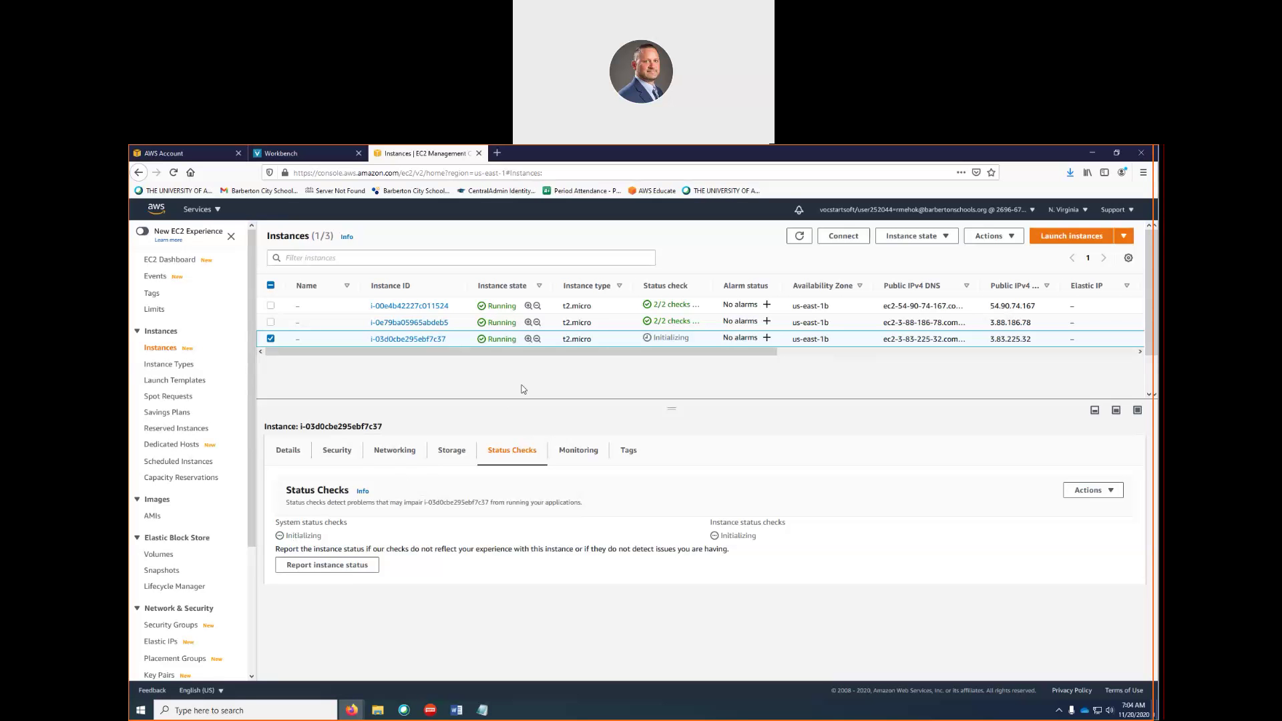
Request the new instance's Windows password, then navigate back to the Instances list
click(401, 341)
right_click(401, 345)
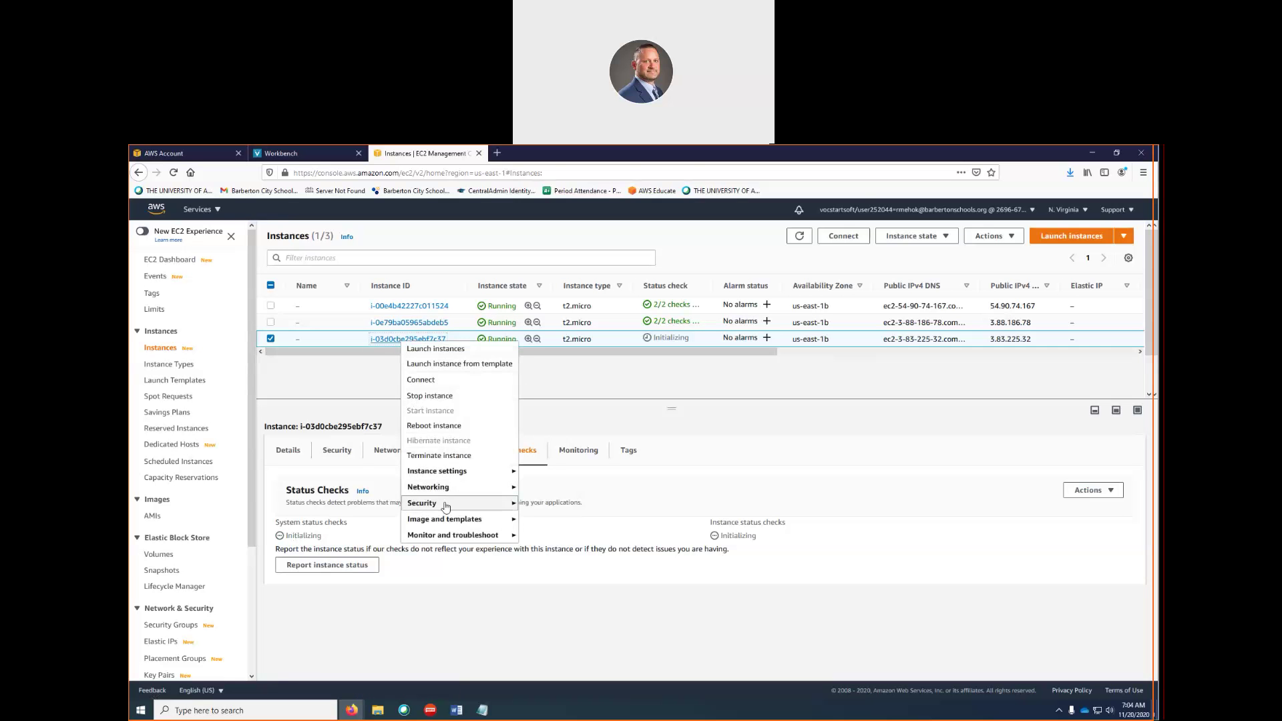
mouse_move(458, 502)
click(554, 520)
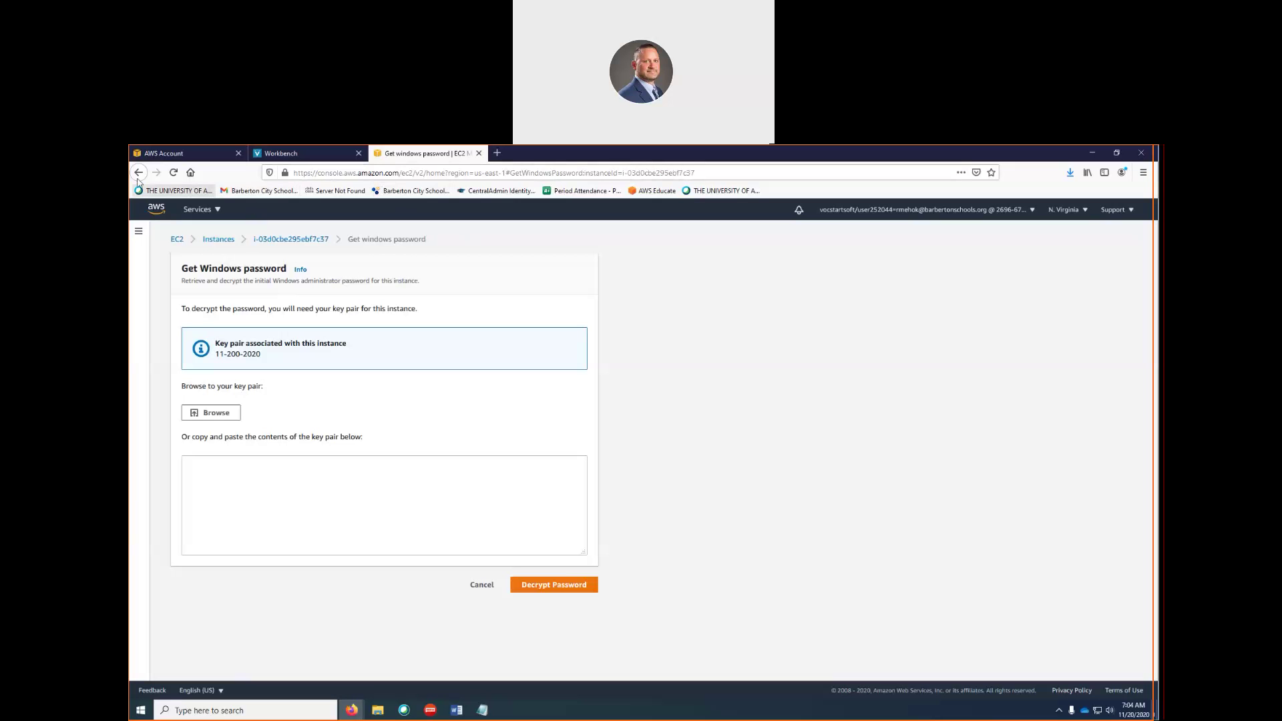
click(295, 247)
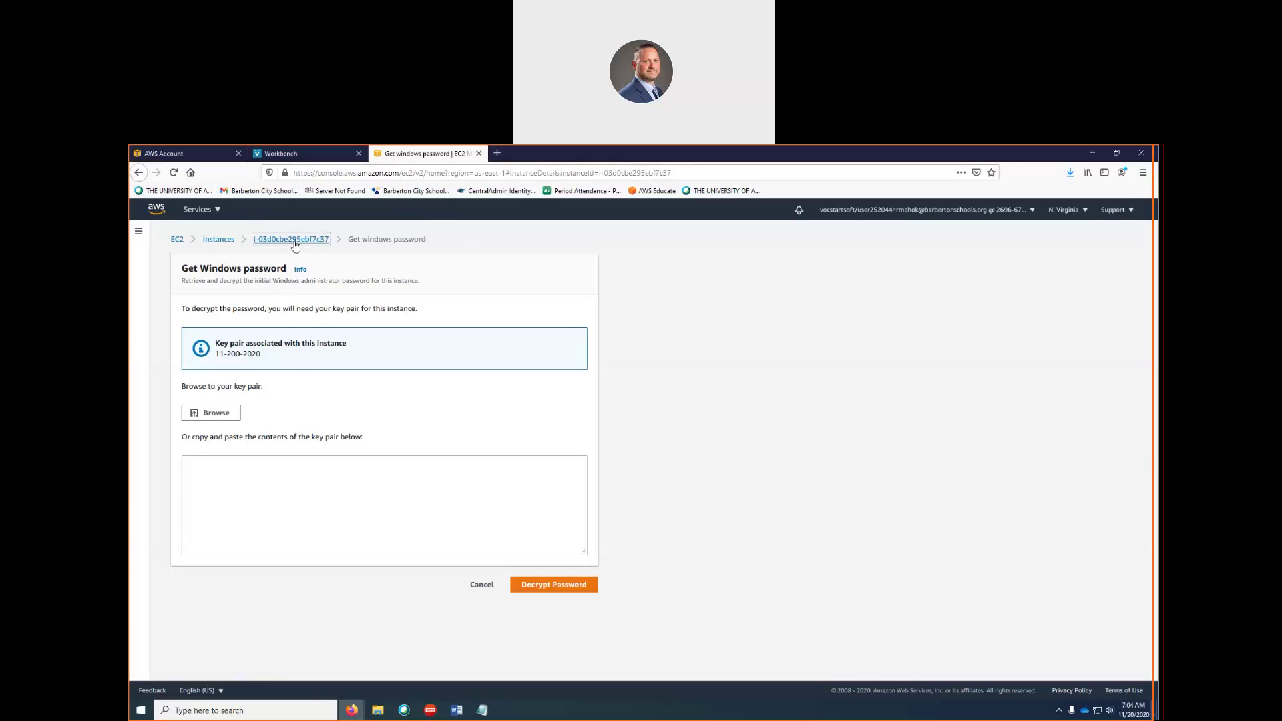
click(314, 242)
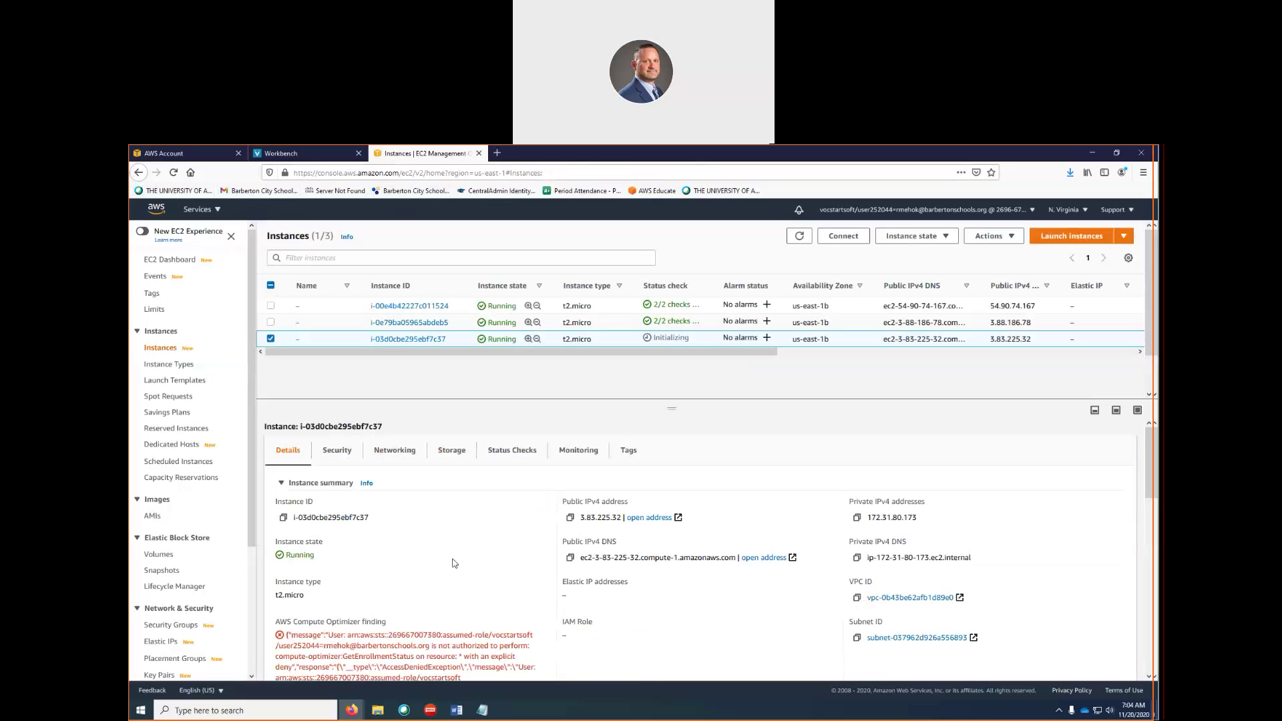
Reopen Get Windows password, which now asks for key pair 11-200-2020
right_click(403, 341)
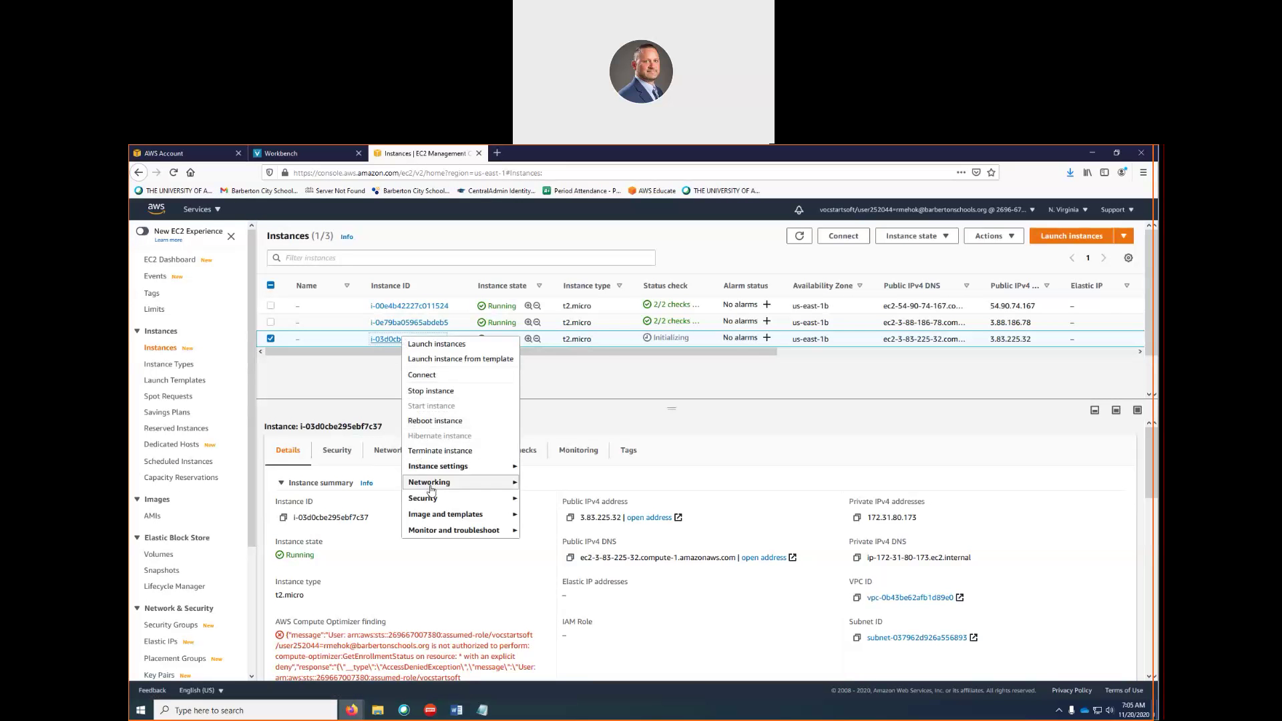
mouse_move(435, 502)
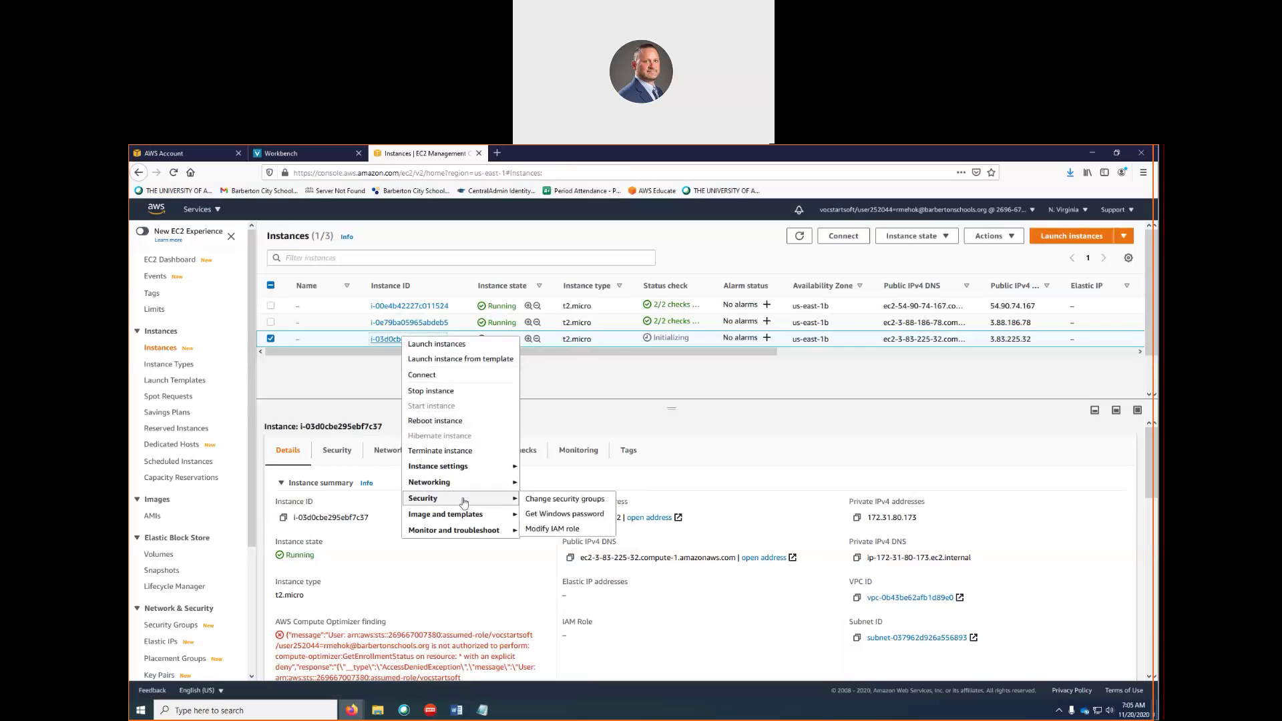
click(578, 521)
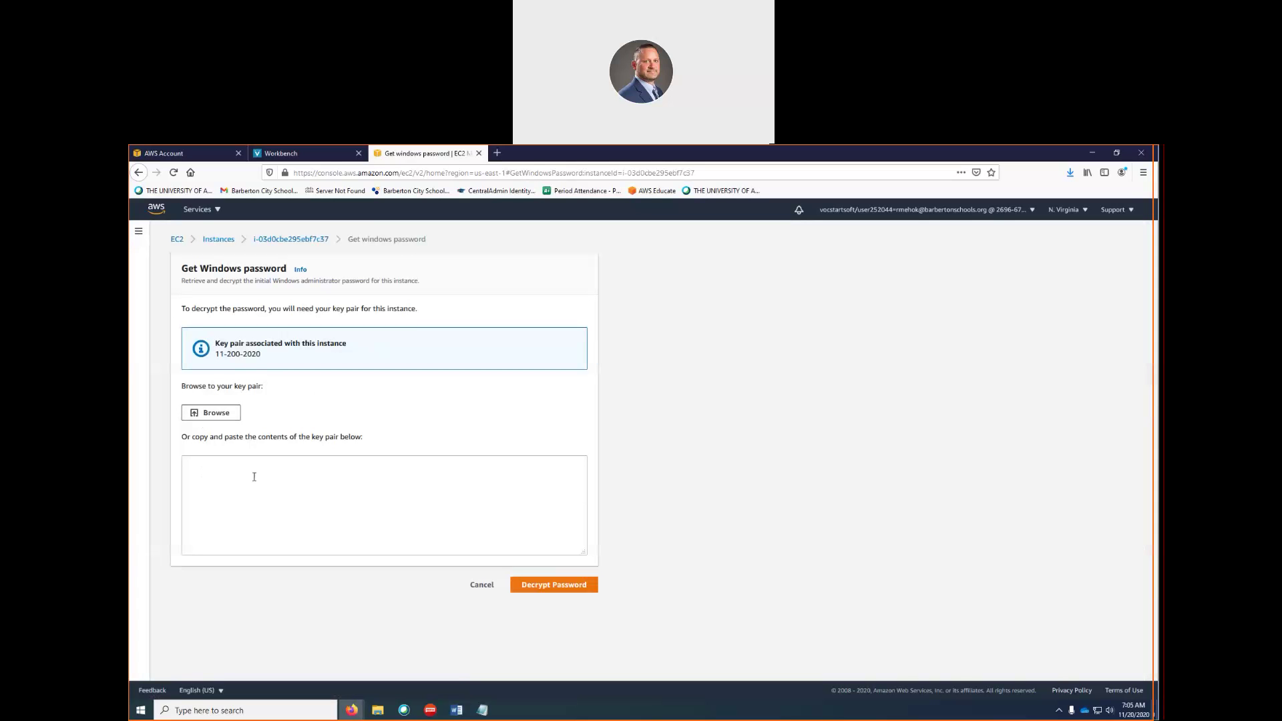
Load 11-200-2020.pem into the form and decrypt the Administrator password
drag(215, 353, 270, 364)
click(227, 415)
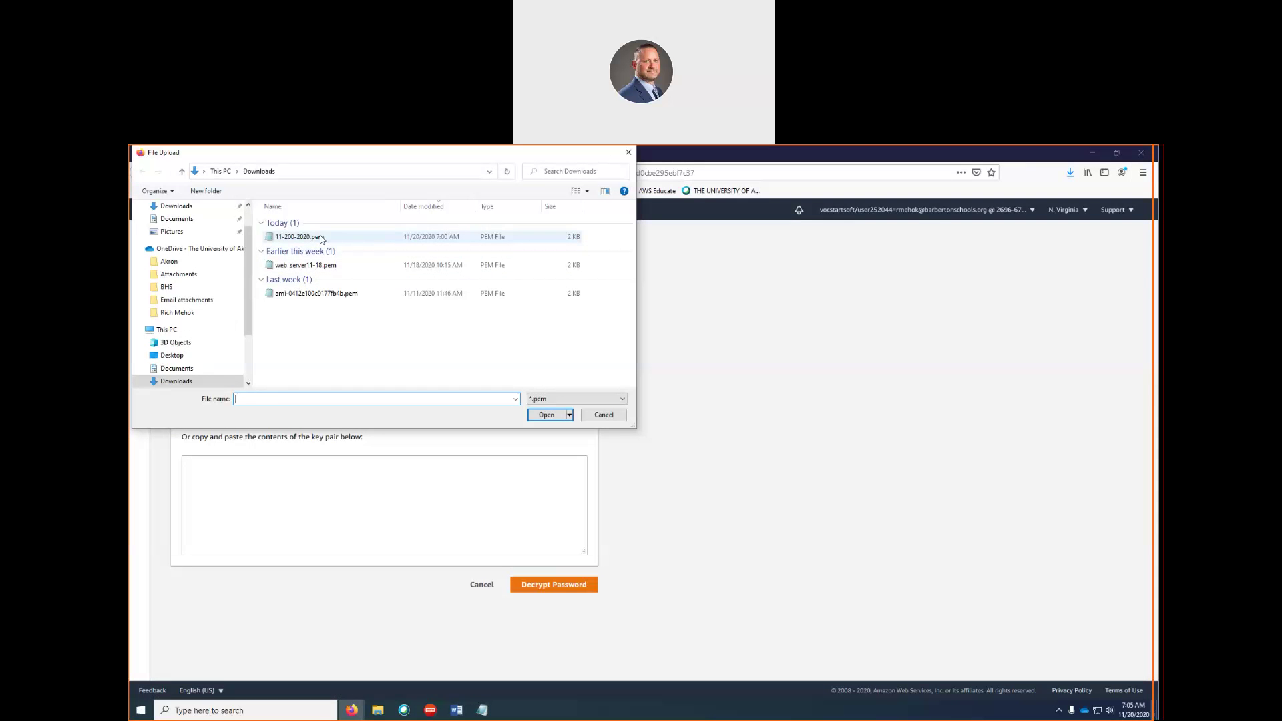
click(319, 238)
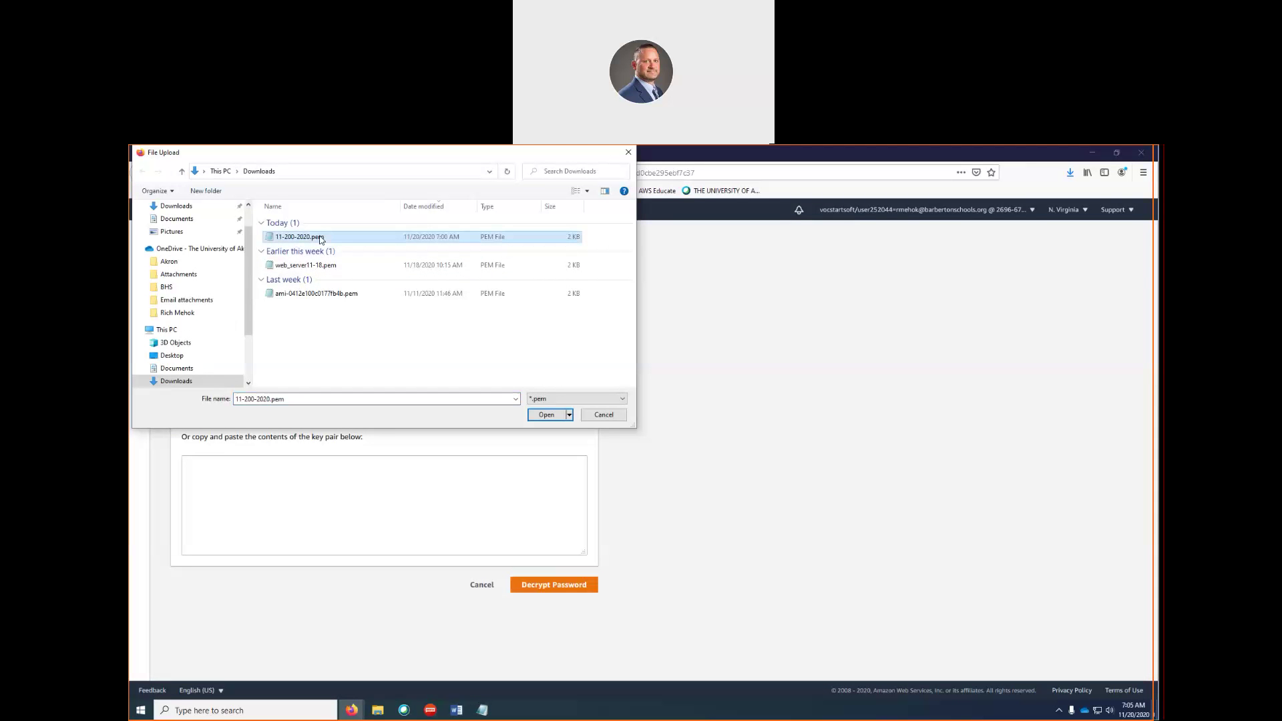
click(545, 416)
scroll(336, 493, down, 5)
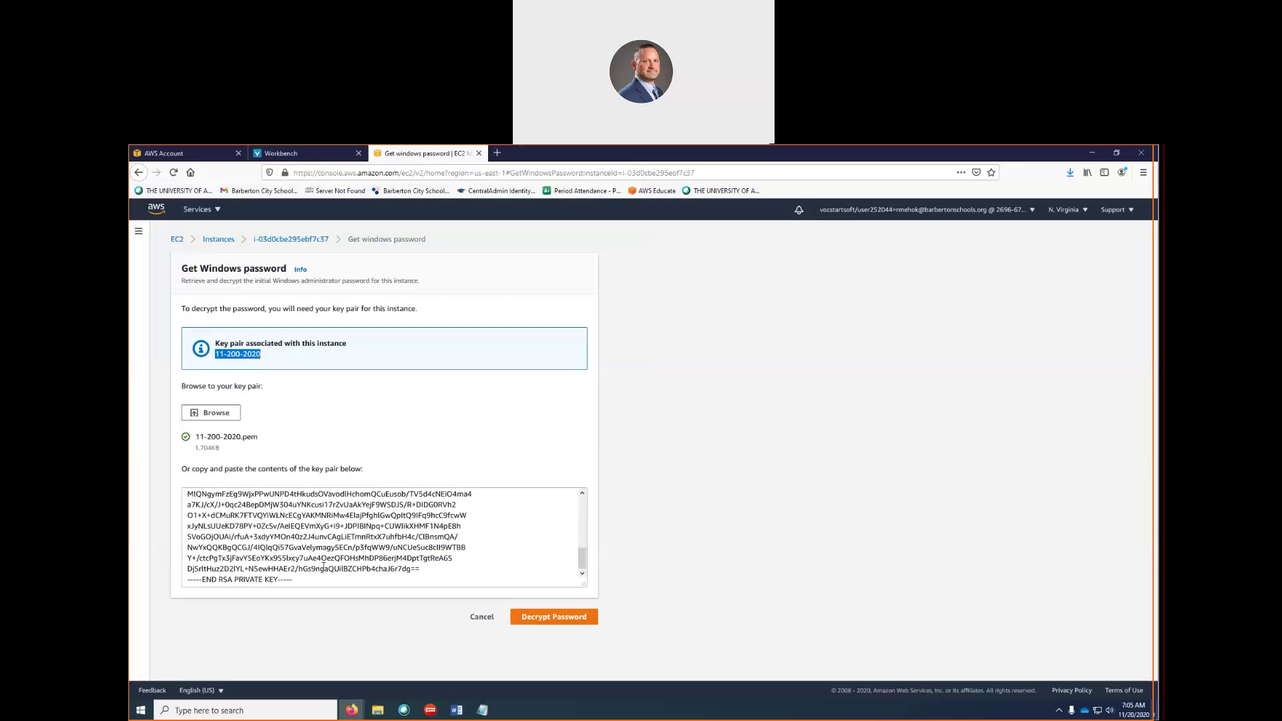
click(570, 622)
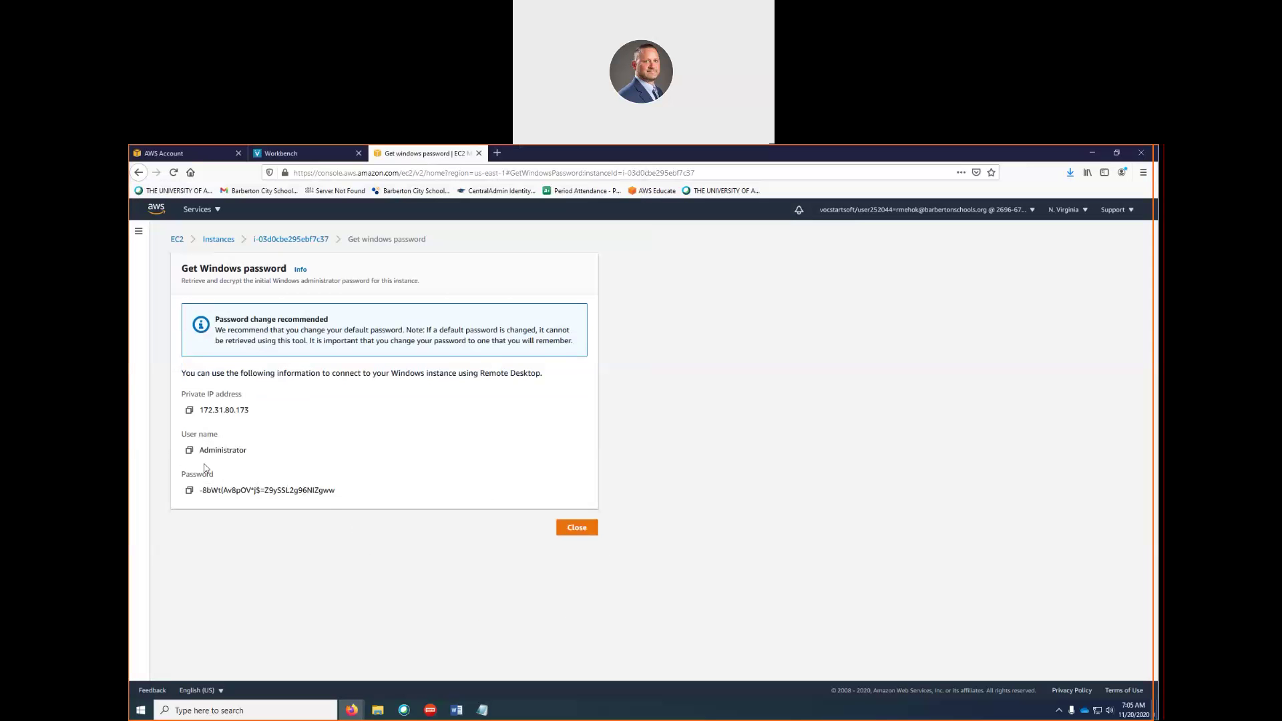
Paste the Administrator user name and decrypted password into the instance notes
click(189, 451)
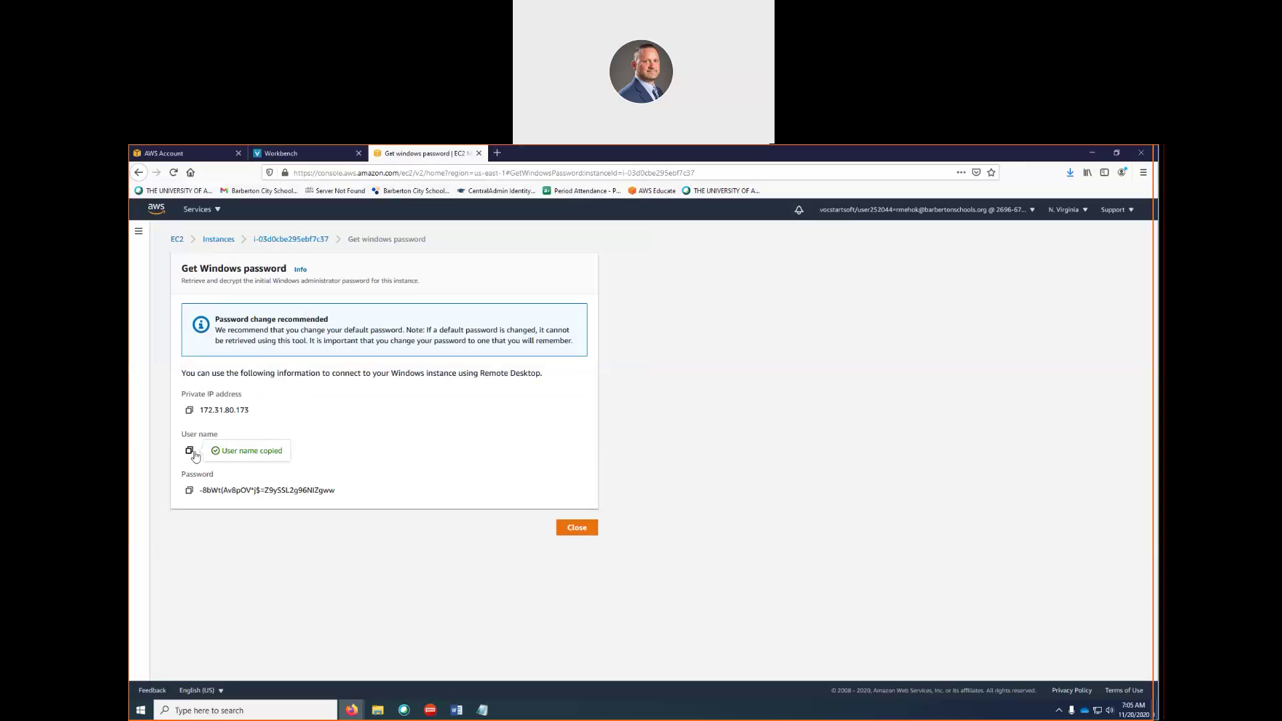
mouse_move(482, 709)
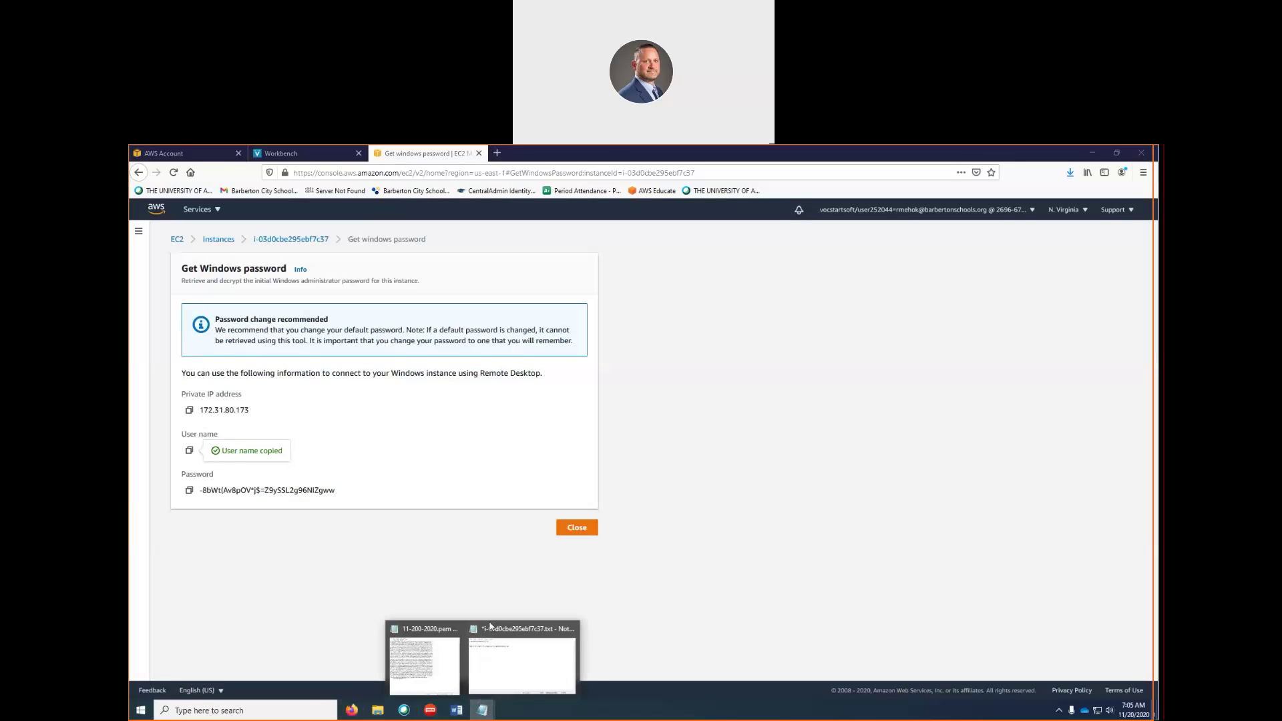
click(483, 674)
key(ctrl+v)
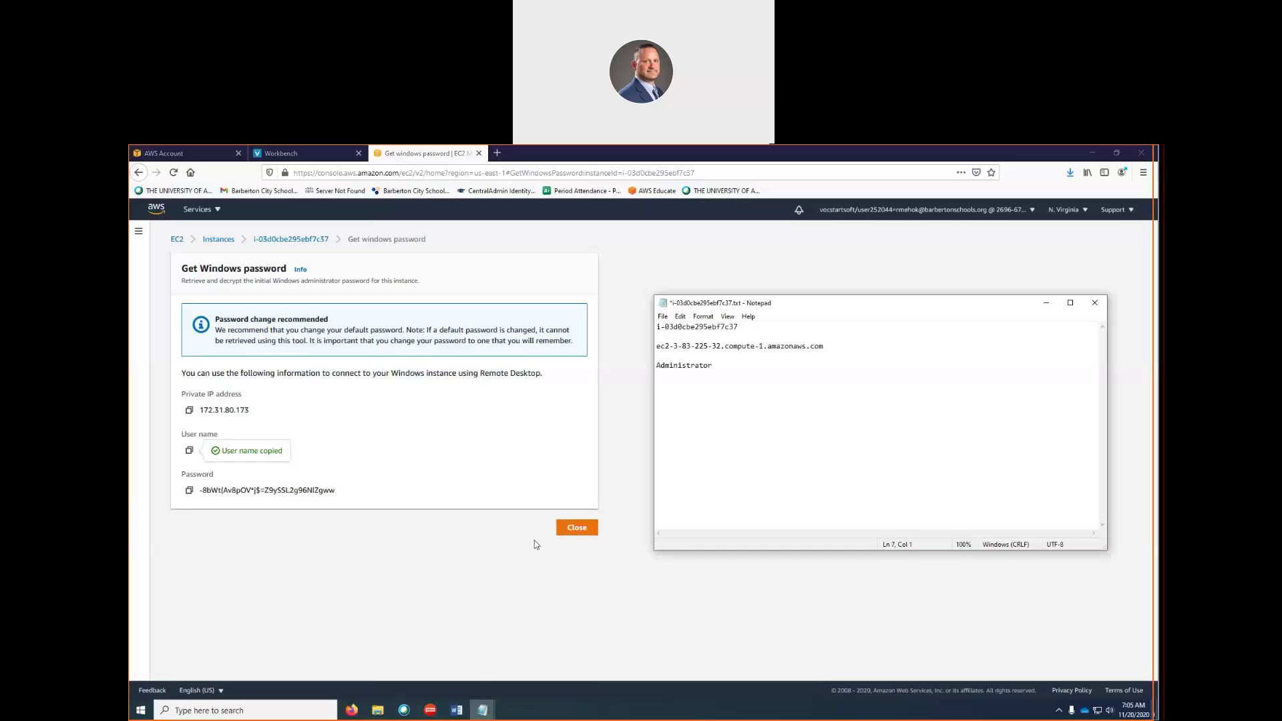
click(189, 492)
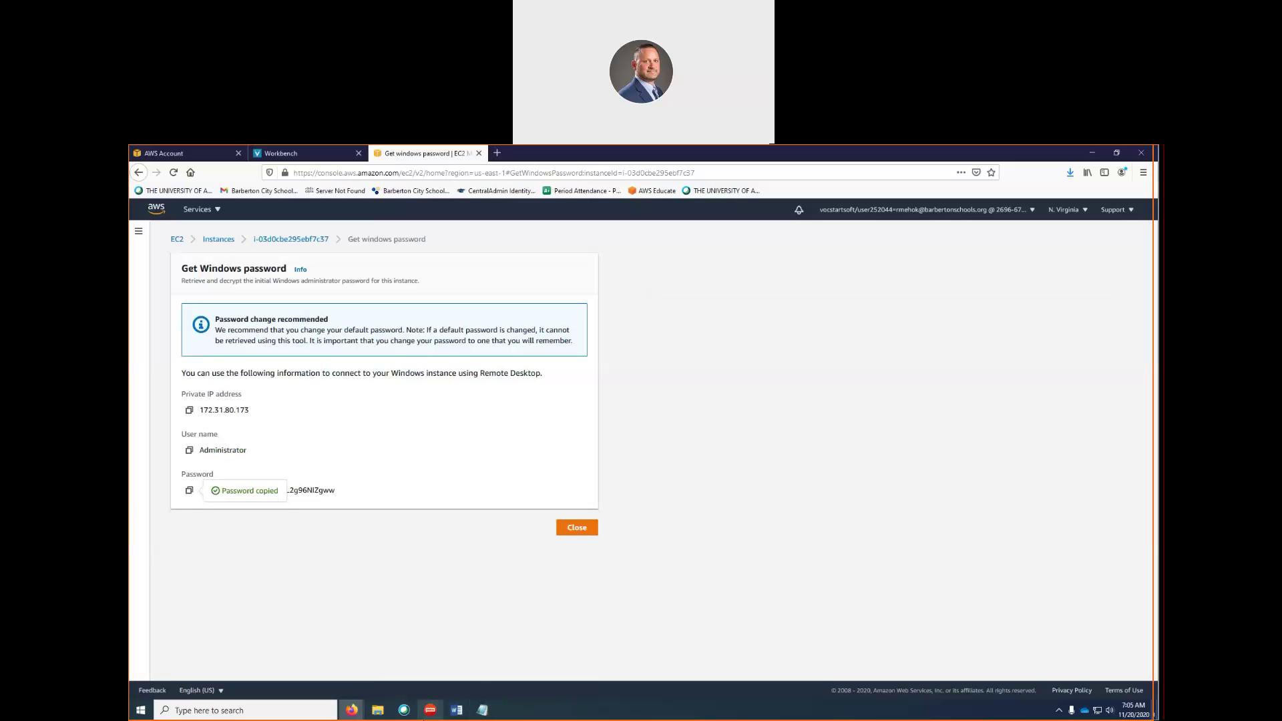
mouse_move(482, 710)
click(578, 668)
key(ctrl+v)
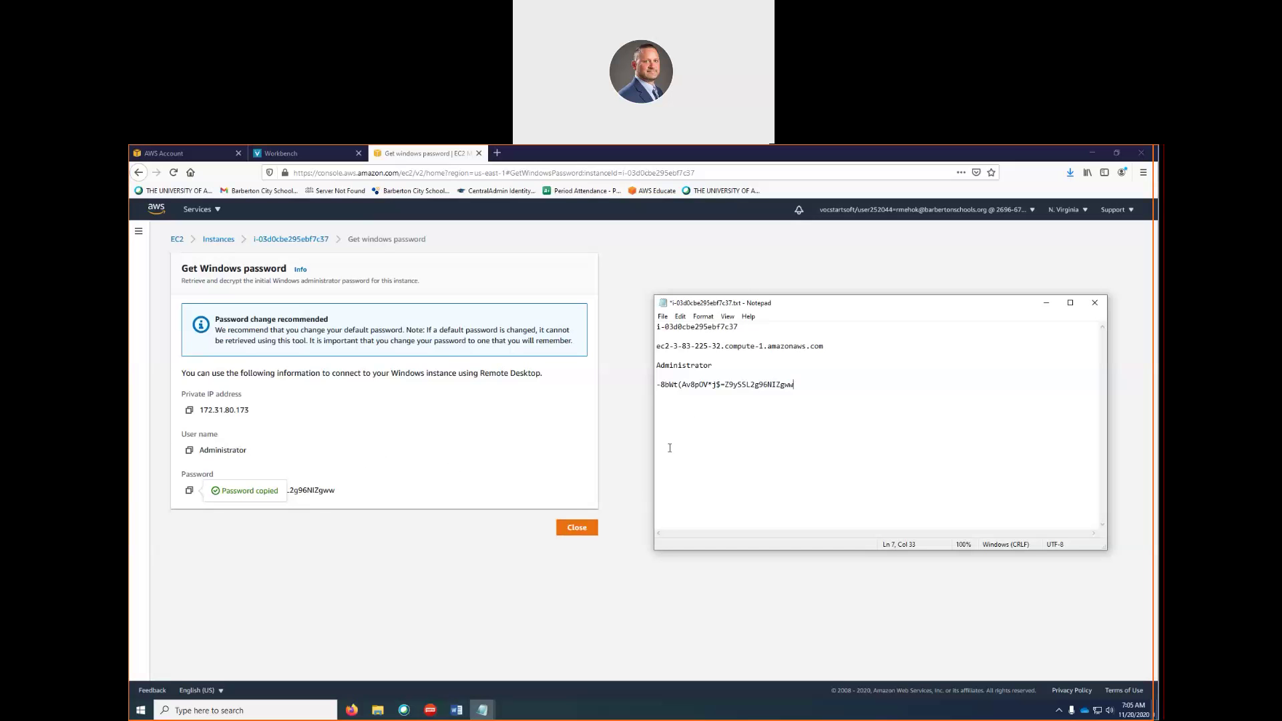
Save i-03d0cbe295ebf7c37.txt and close the 11-200-2020.pem Notepad window
drag(657, 384, 804, 382)
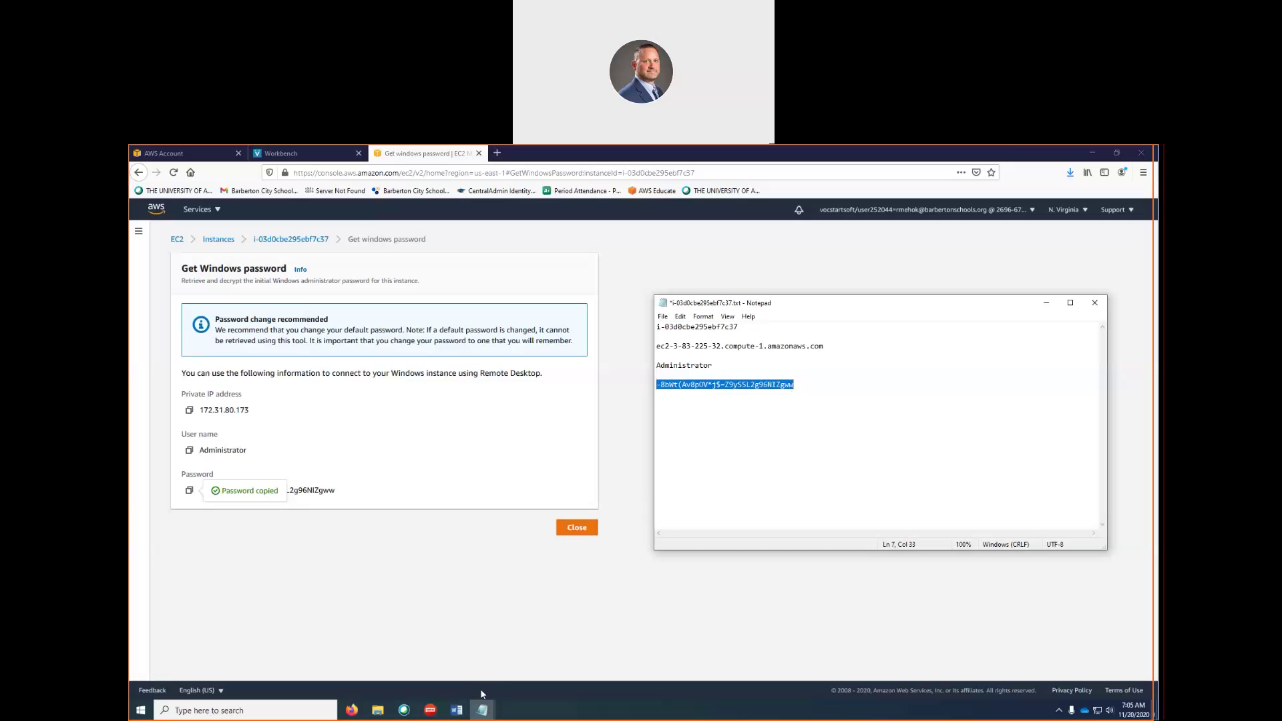
mouse_move(482, 710)
click(444, 670)
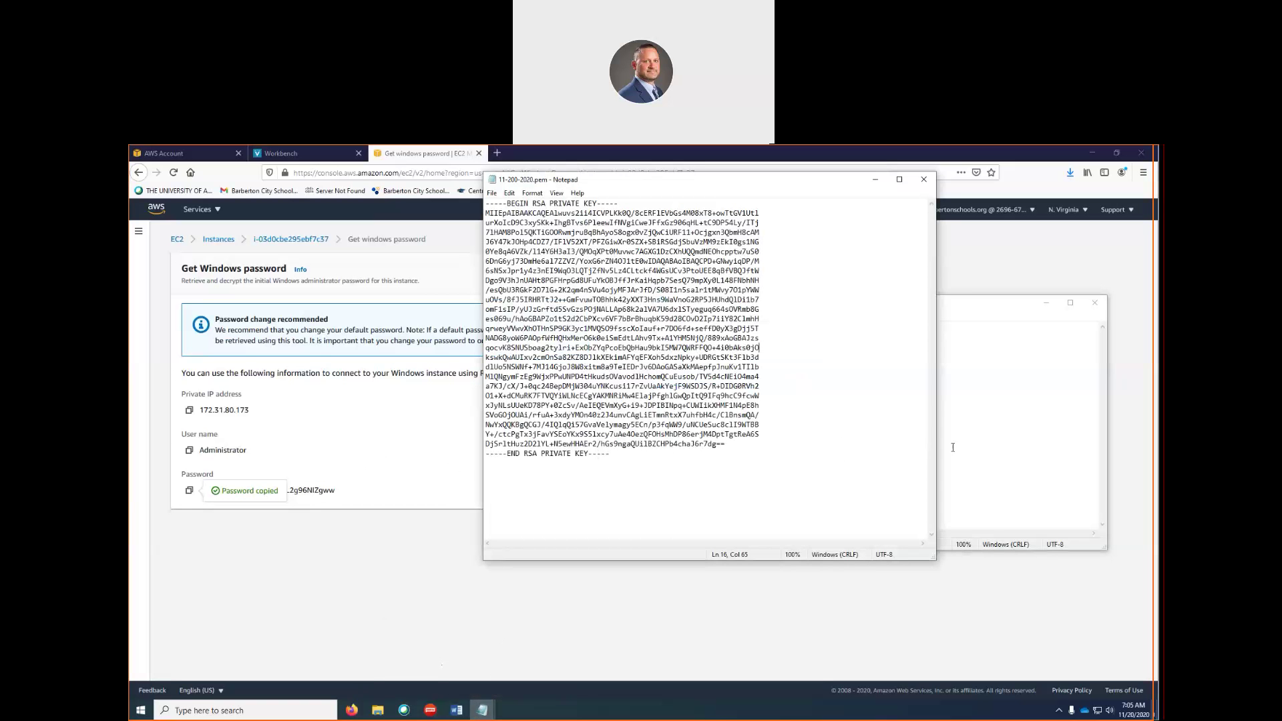
click(939, 384)
drag(941, 303, 1068, 264)
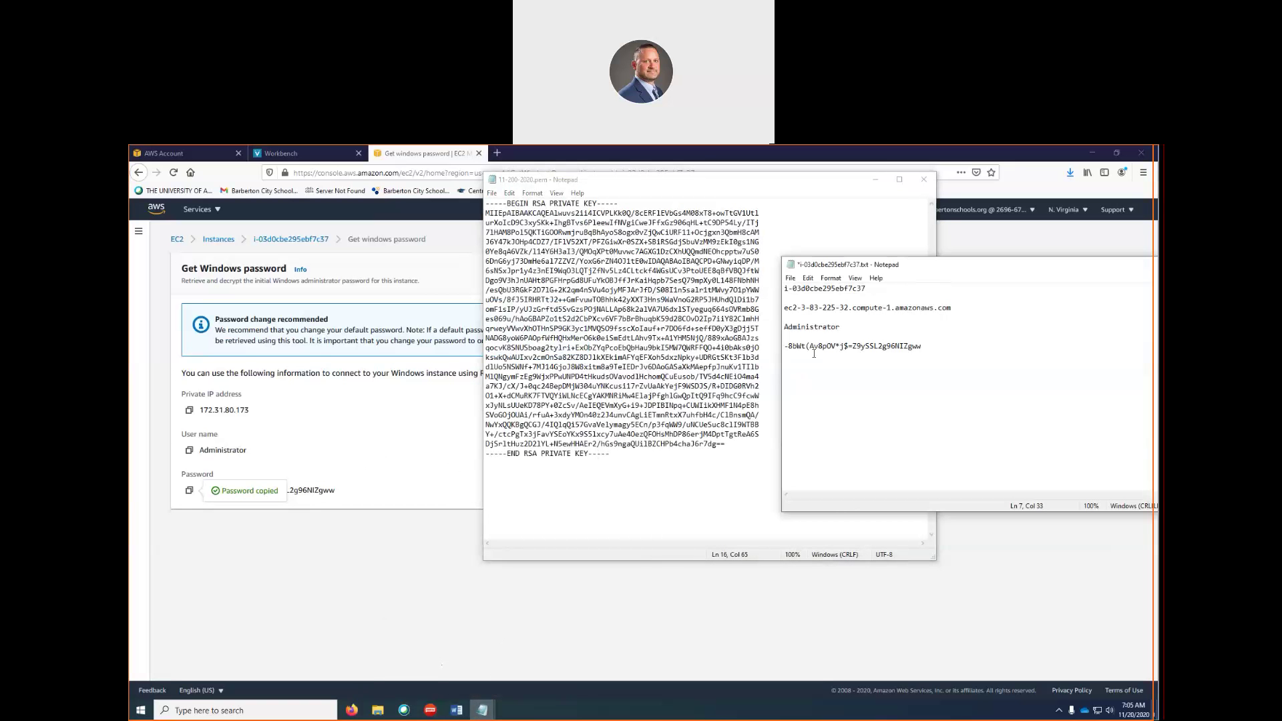
drag(924, 346, 783, 346)
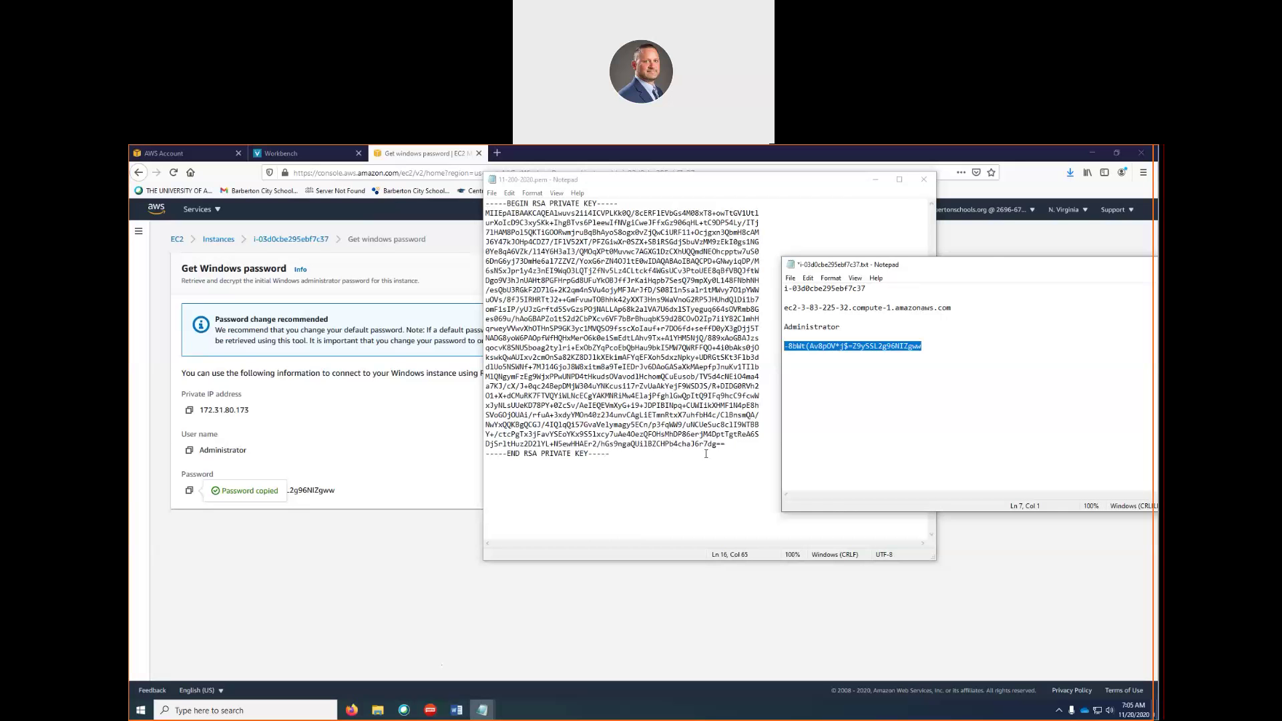
drag(868, 264, 514, 390)
click(435, 404)
click(446, 451)
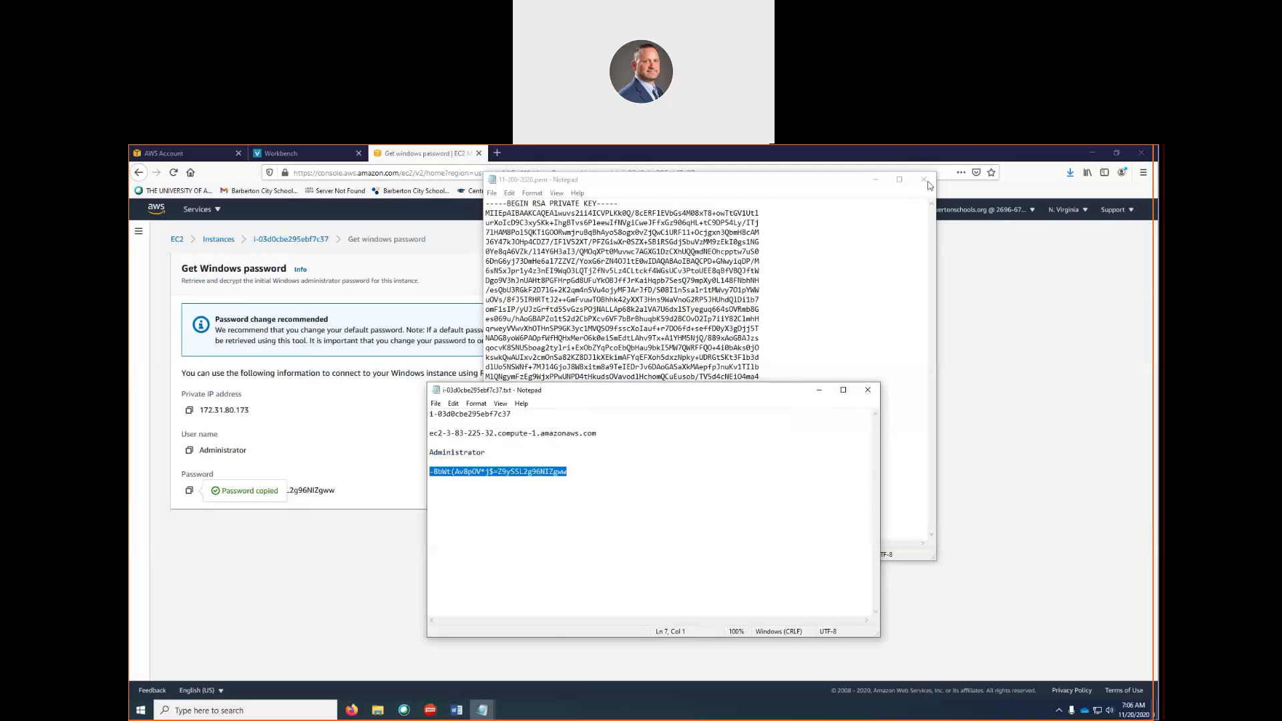
click(926, 181)
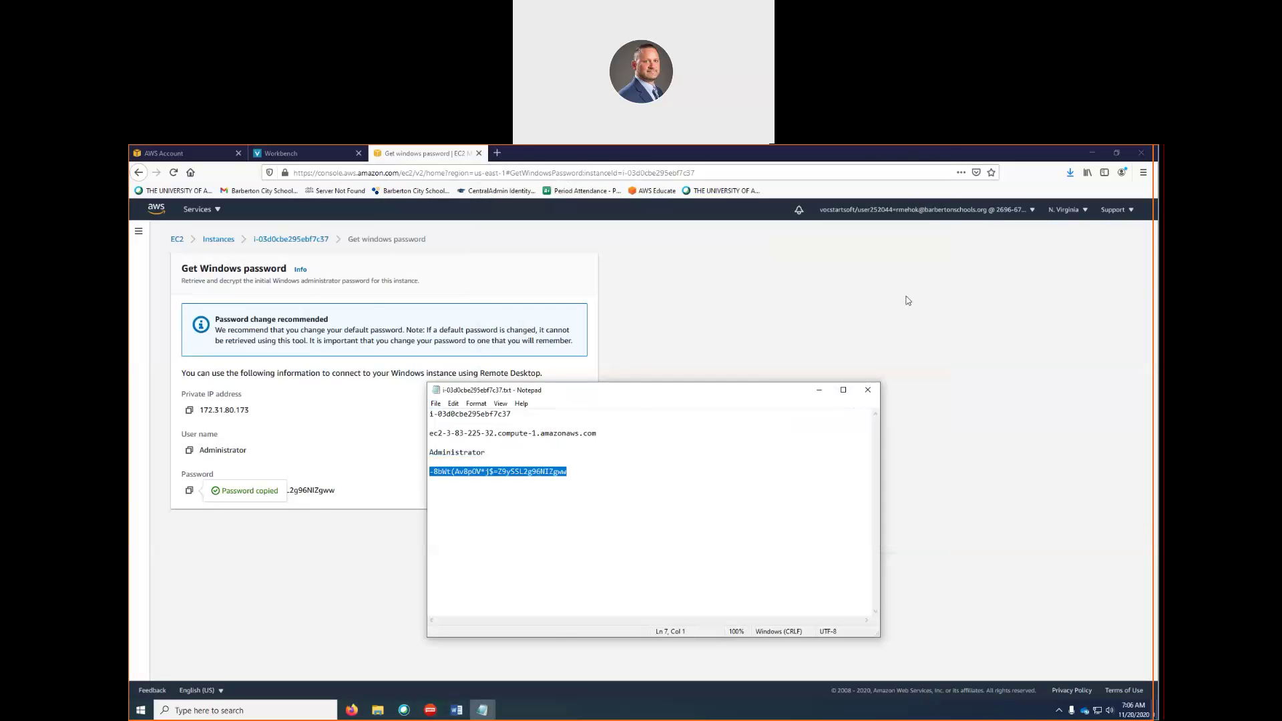
drag(637, 396, 908, 300)
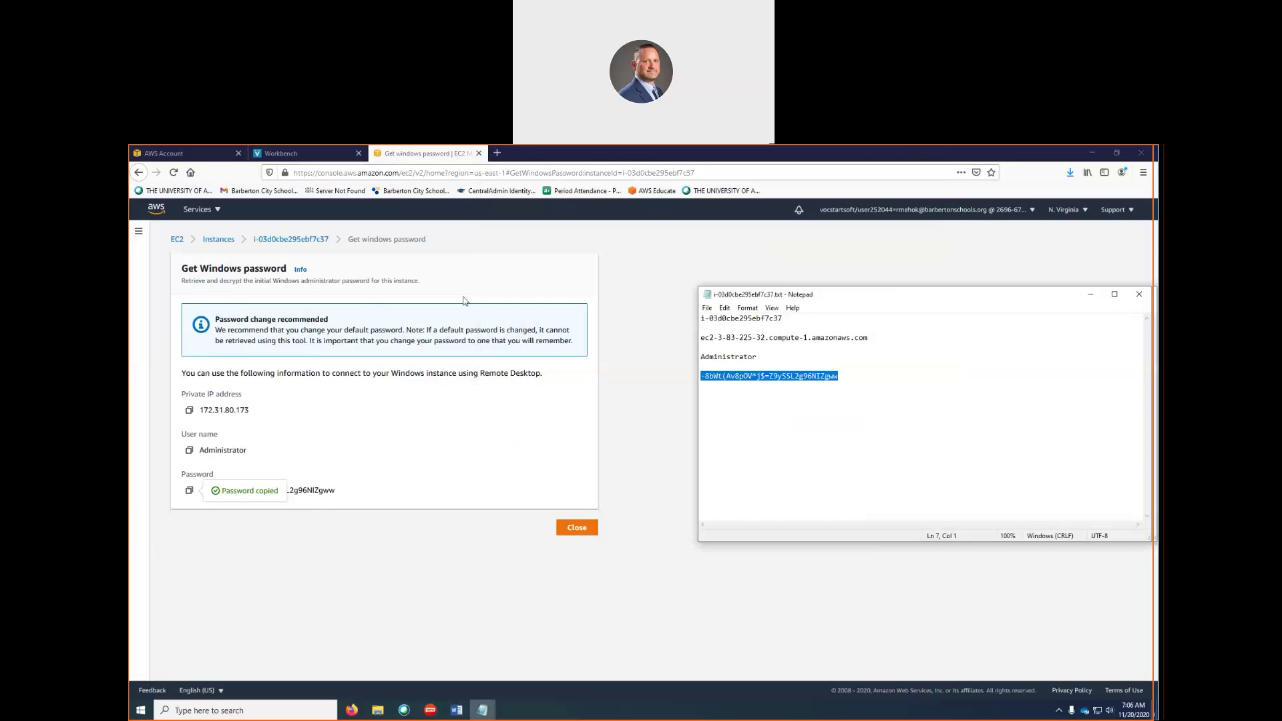
Download and save the .rdp file from the instance's Connect > RDP client tab
click(291, 240)
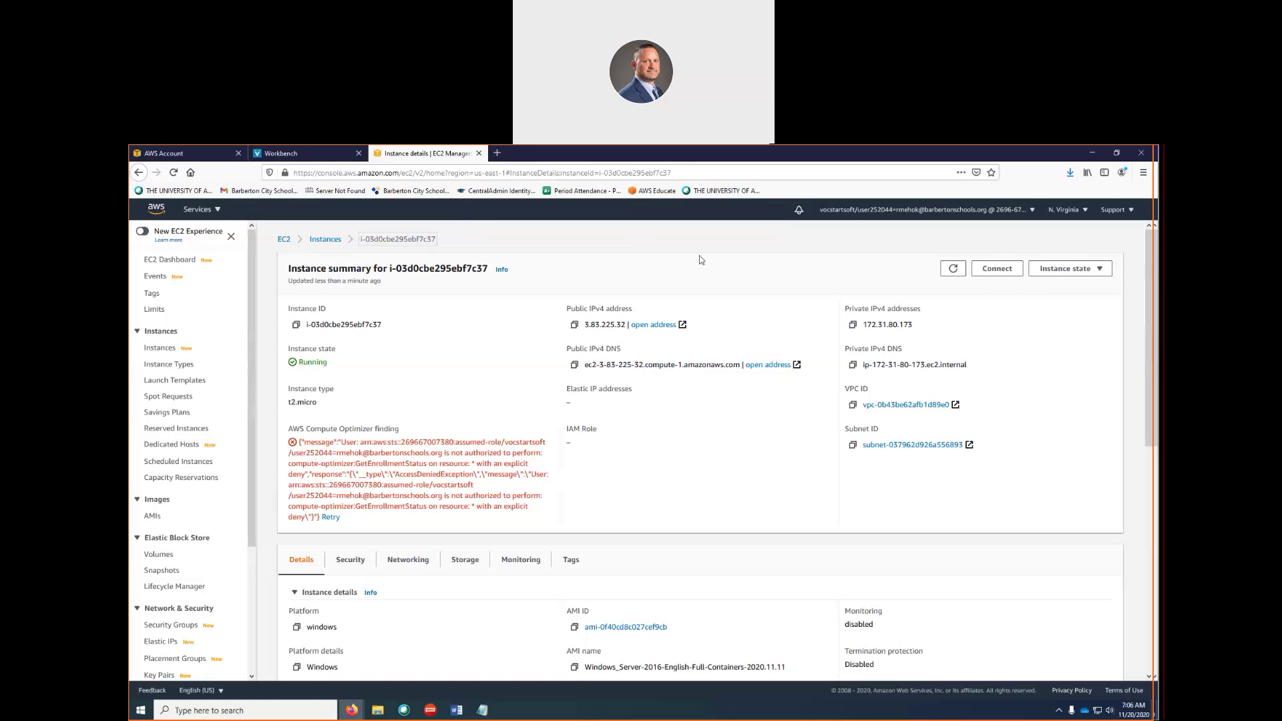
click(995, 269)
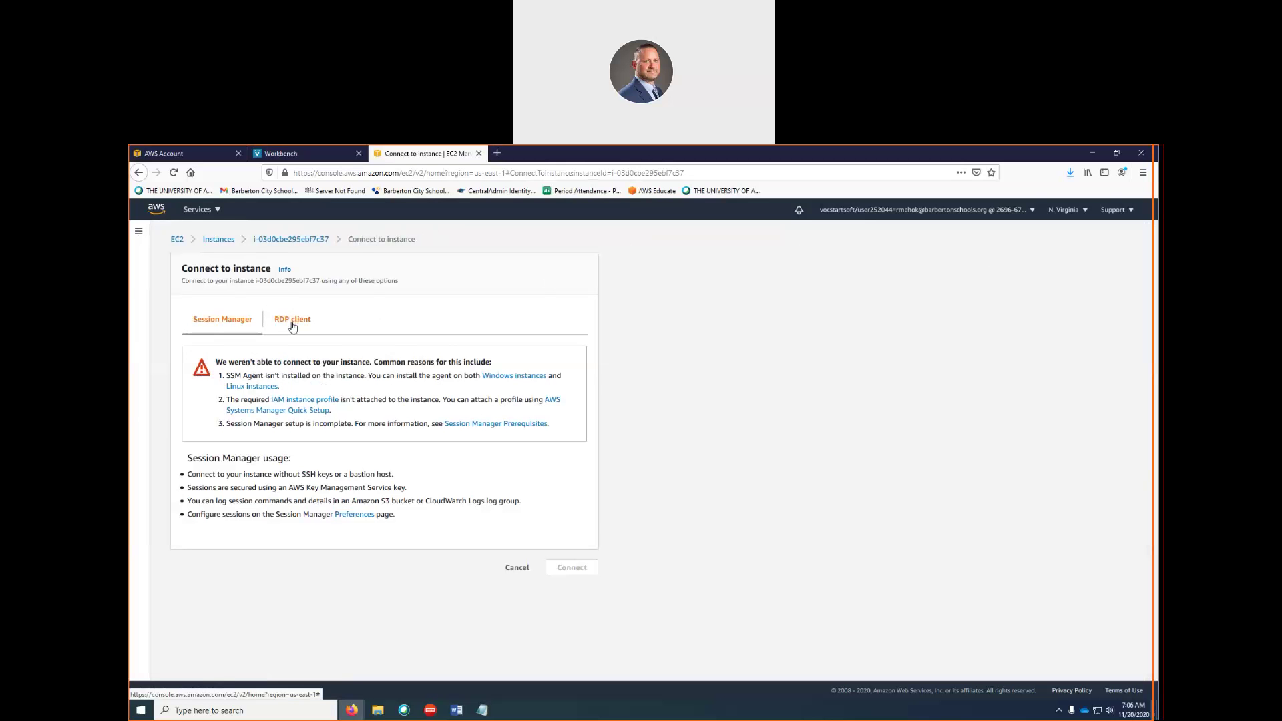
click(294, 323)
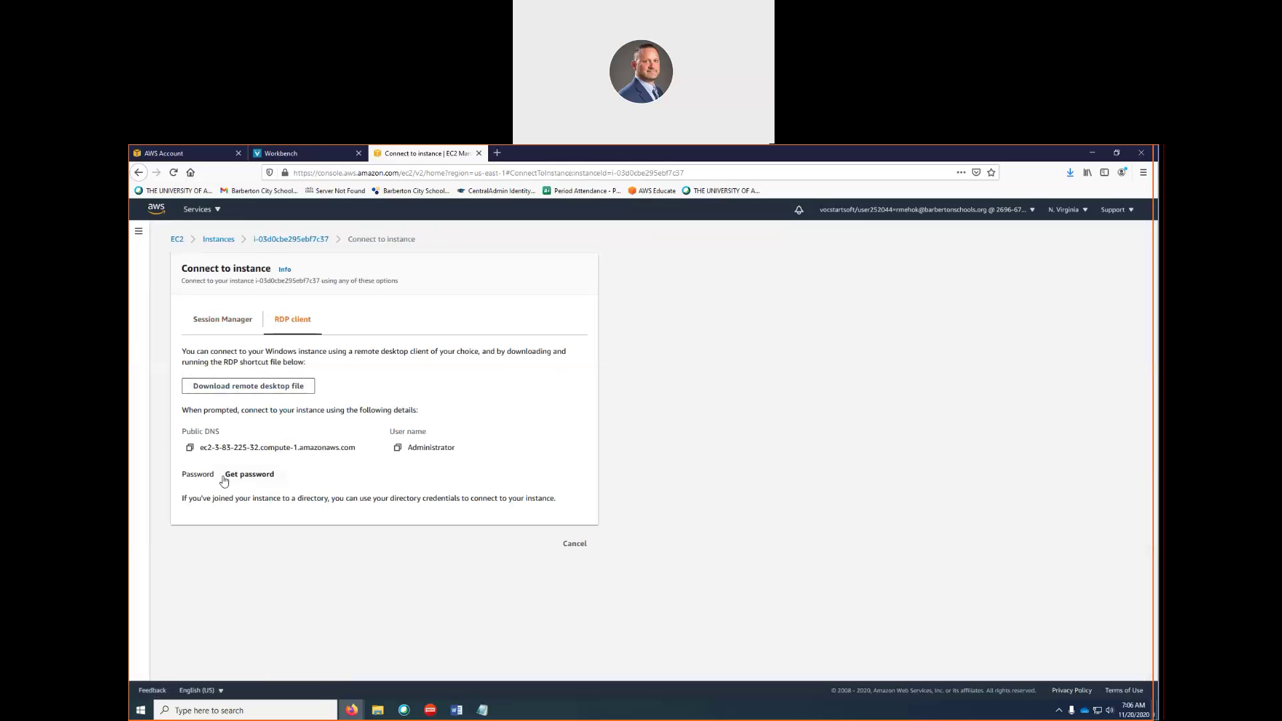
click(239, 387)
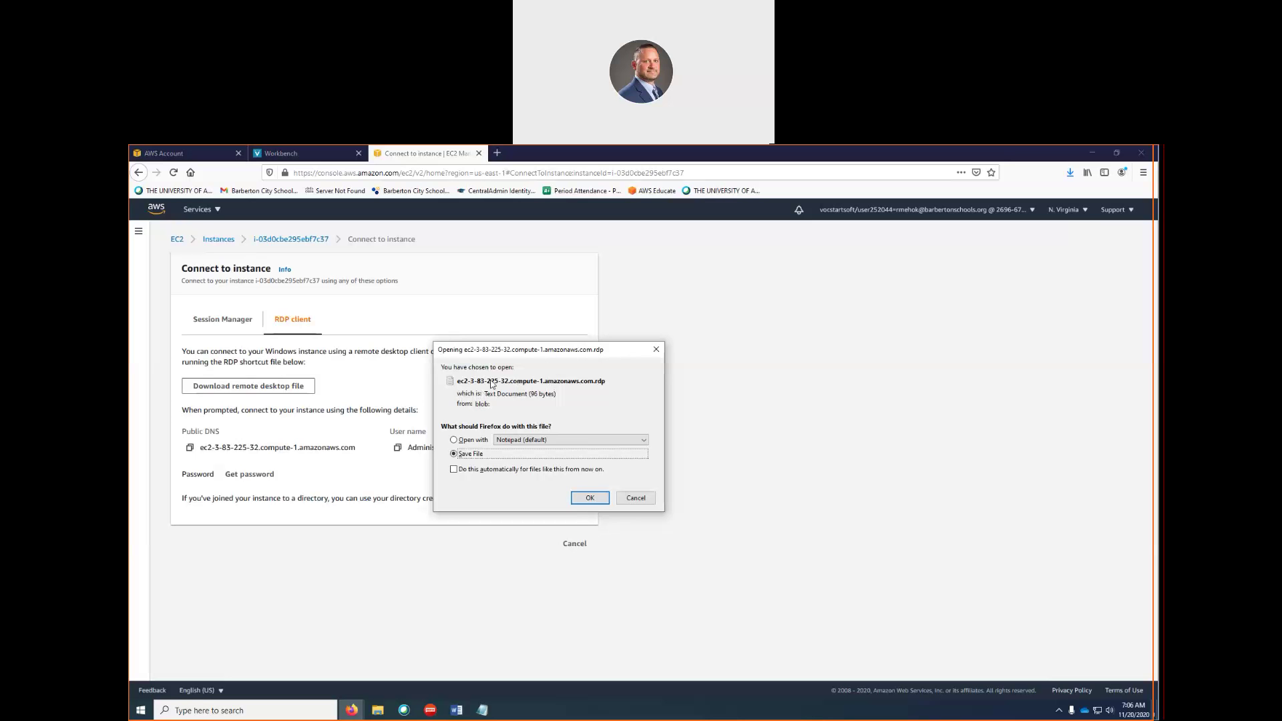
click(590, 499)
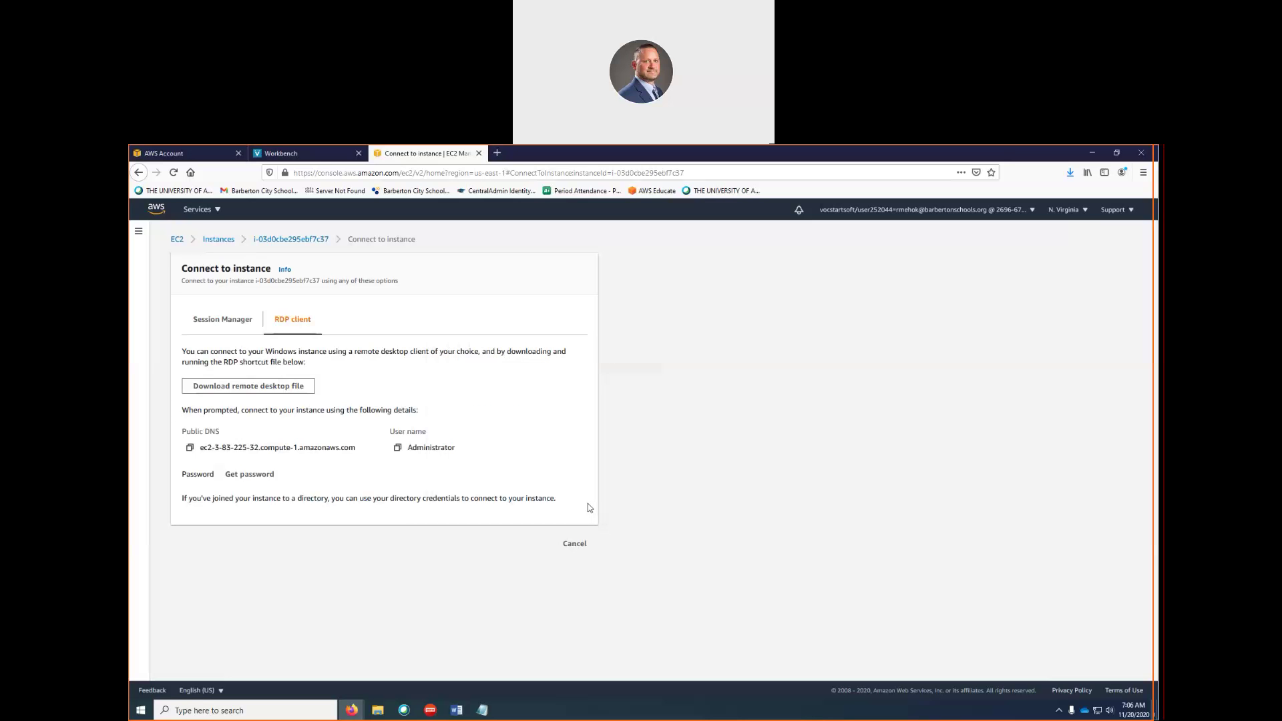
Open the downloaded ec2-3-83-225-32 .rdp file and accept the unknown-publisher warning to connect
mouse_move(381, 718)
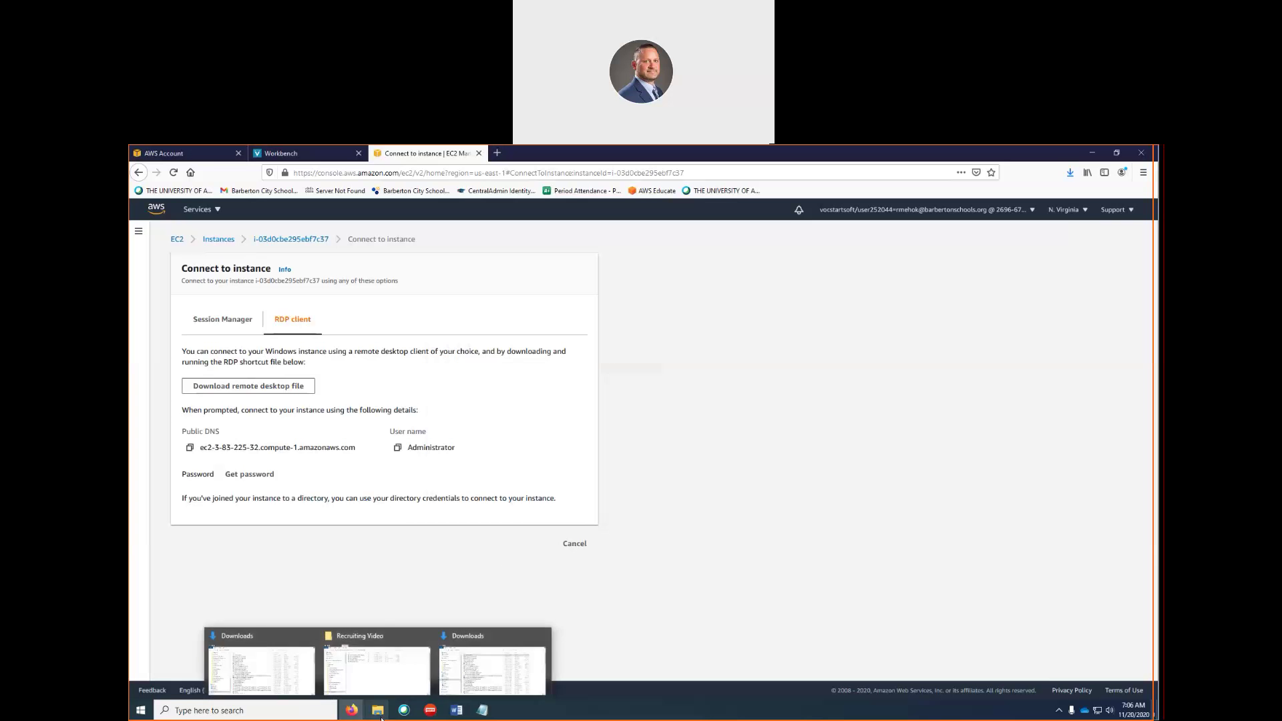
click(455, 674)
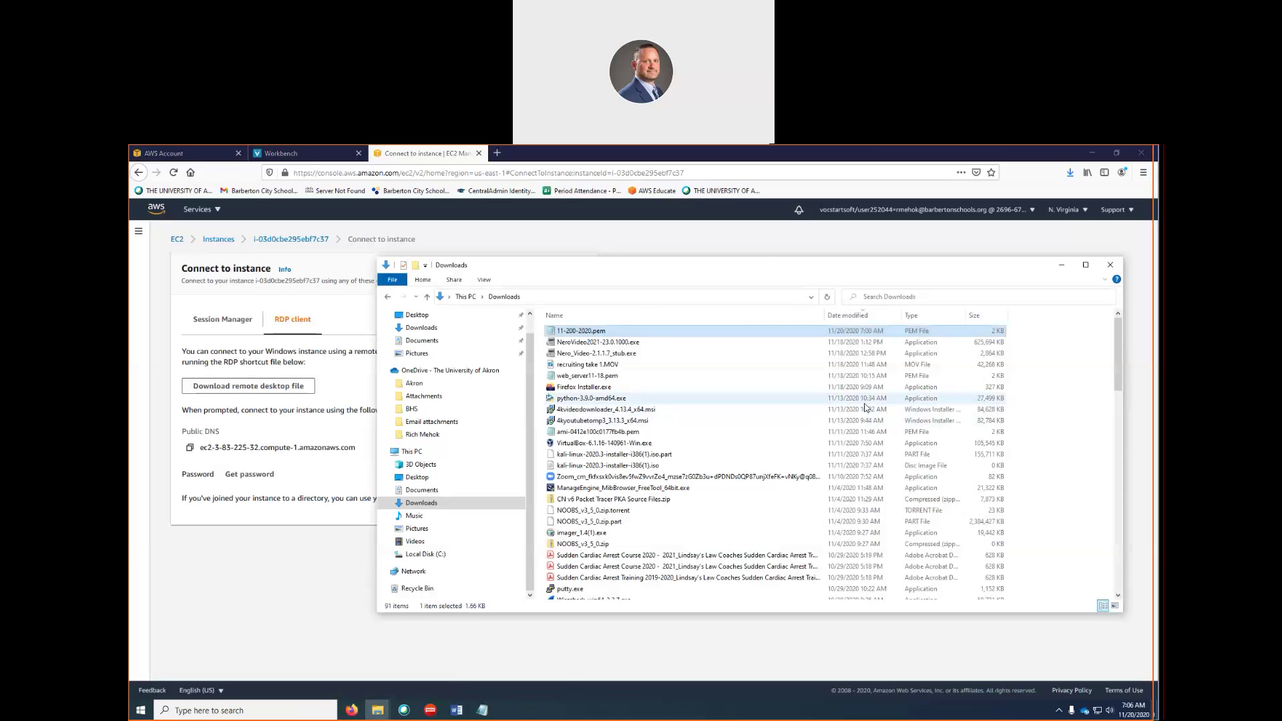
scroll(703, 361, down, 17)
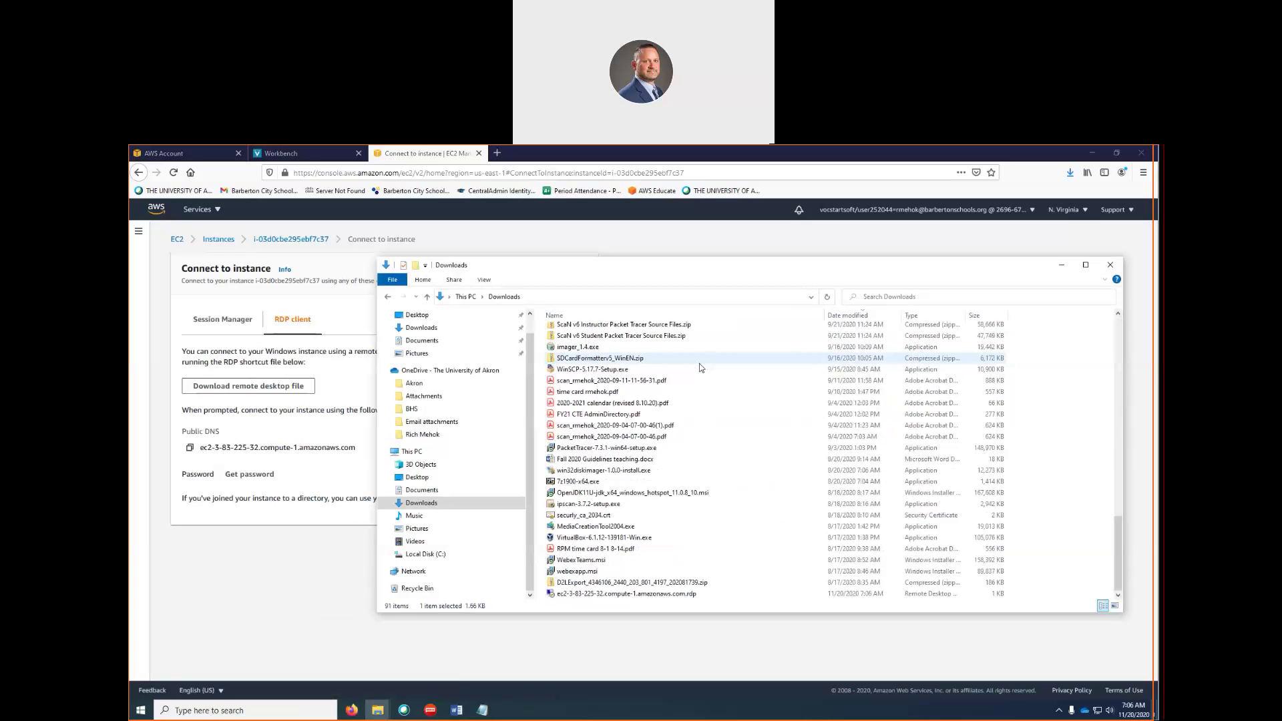
scroll(699, 363, up, 17)
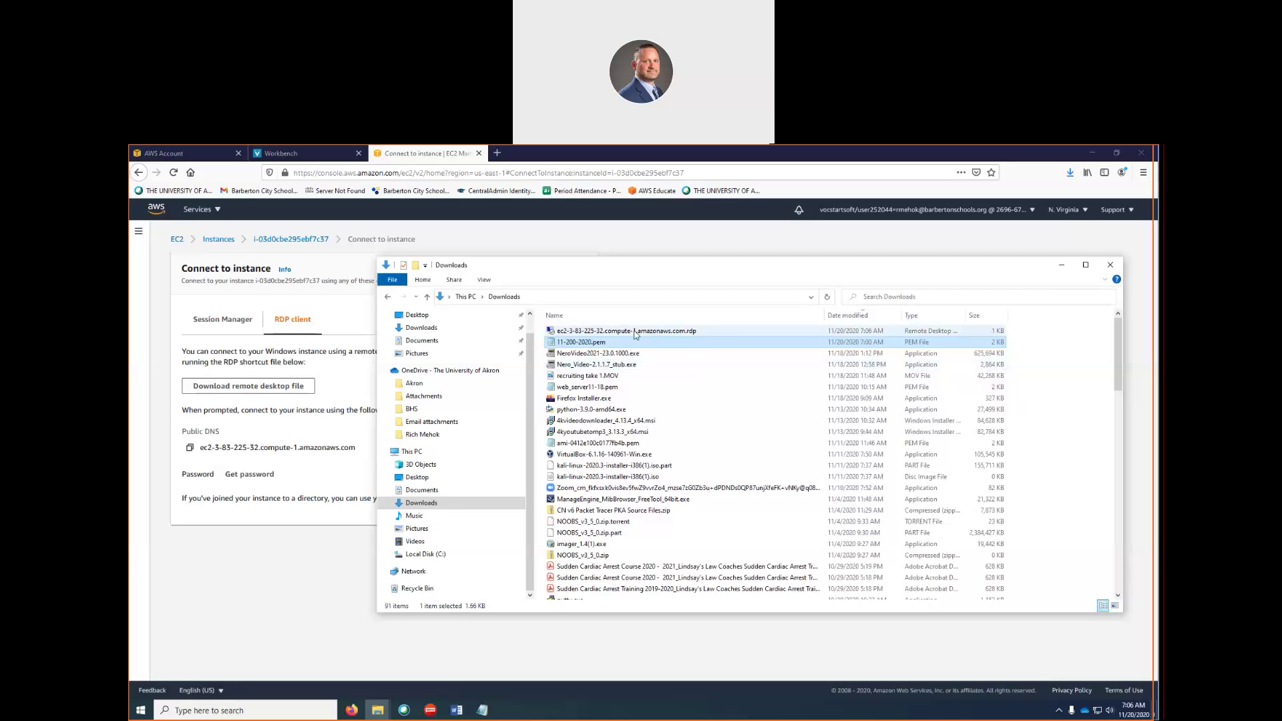
double_click(575, 334)
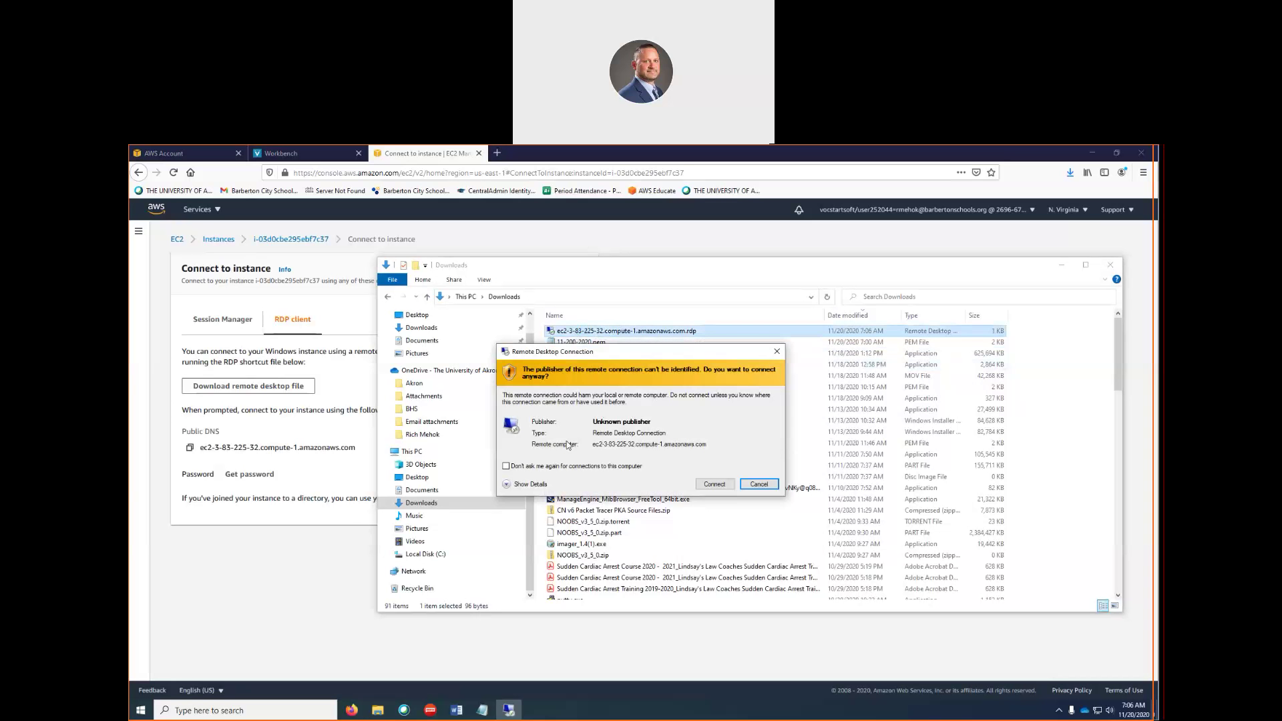
click(527, 484)
drag(653, 353, 632, 266)
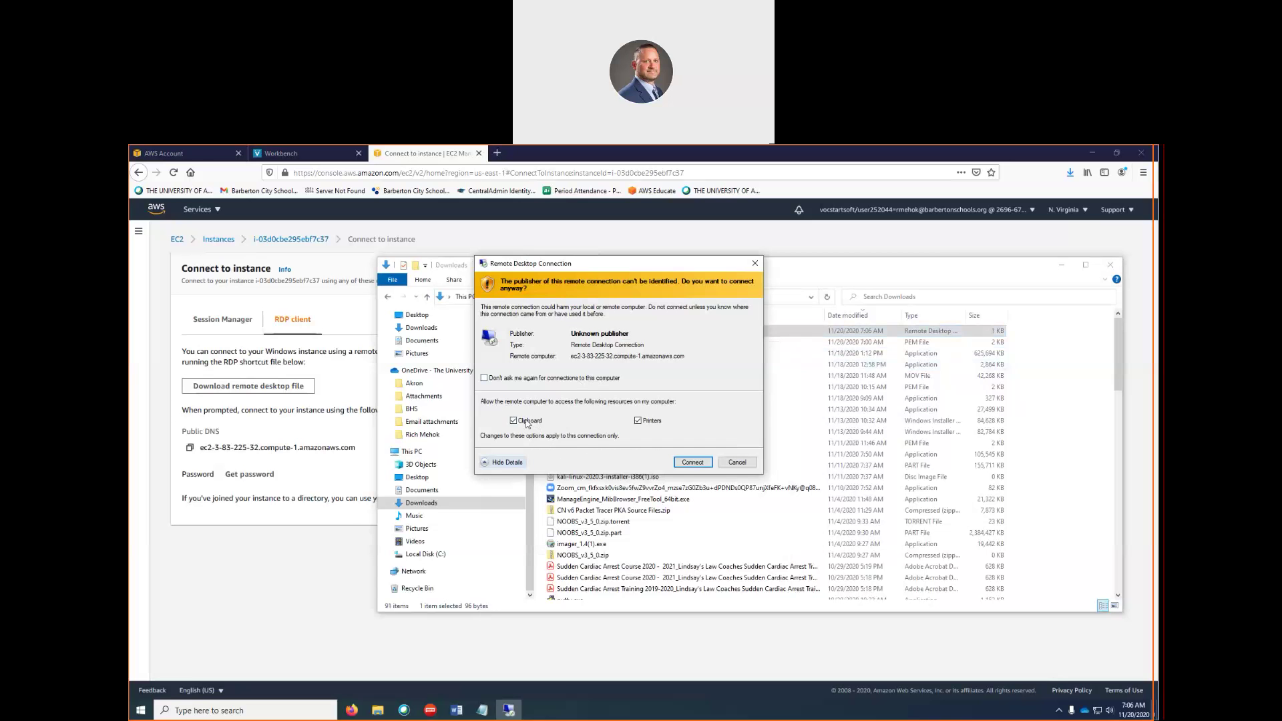
click(692, 463)
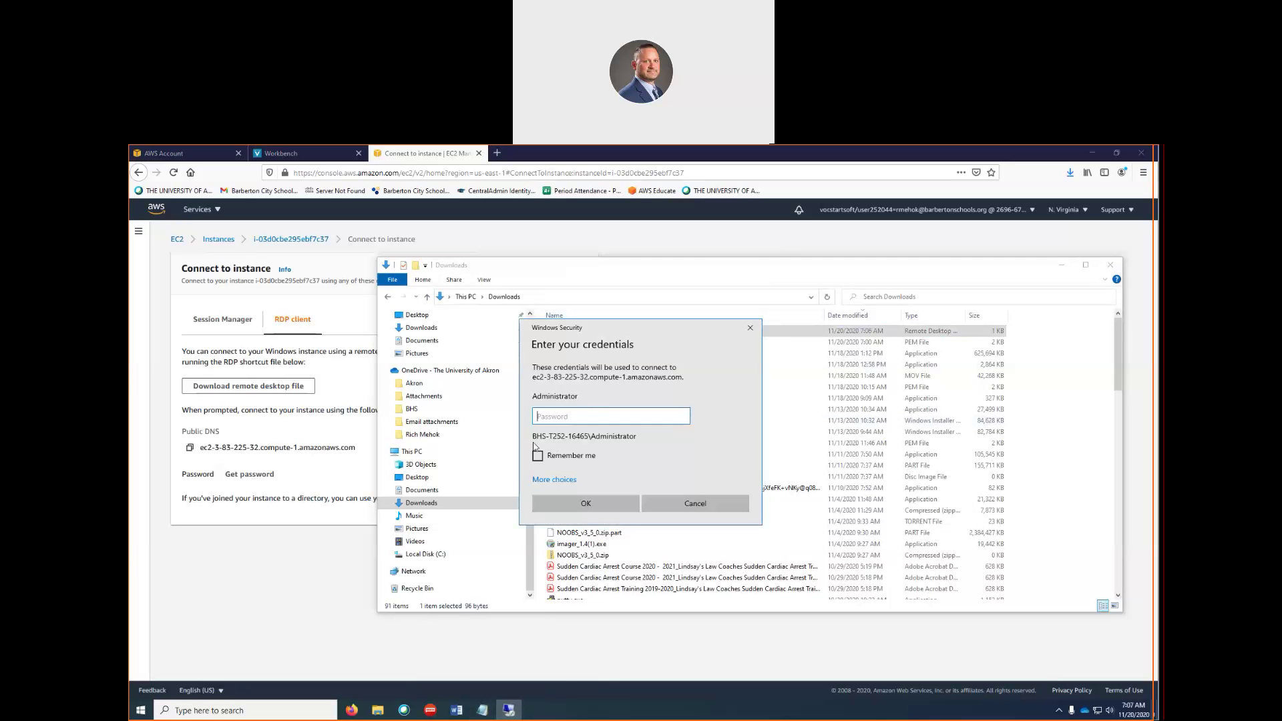
Choose a different account and enter the username \administrator
click(567, 480)
click(584, 535)
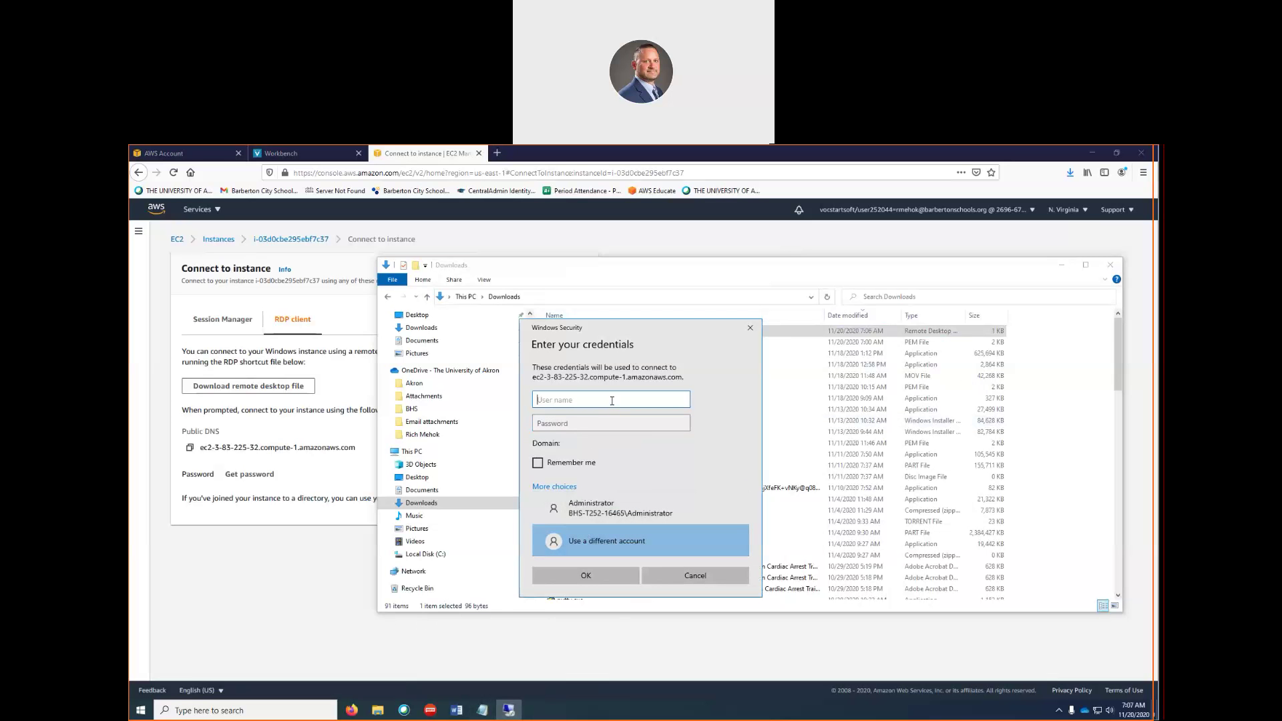
text(\administrator)
key(Tab)
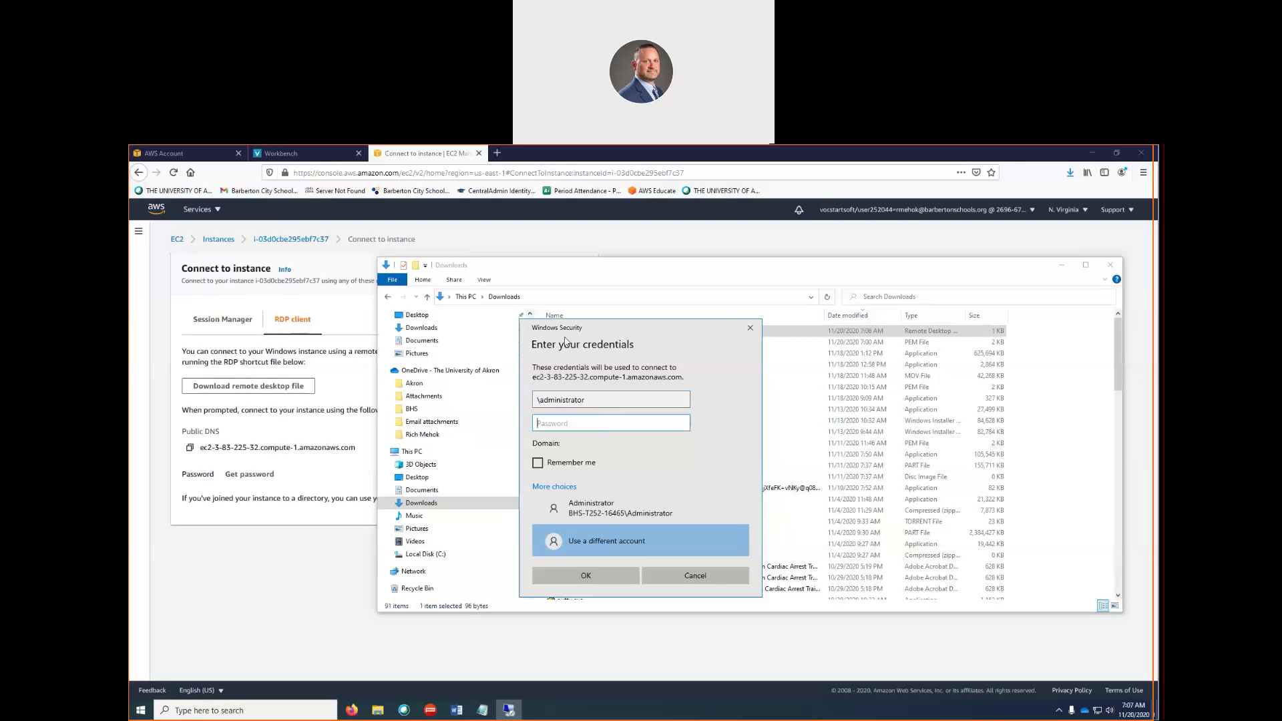
Copy the saved password from the Notepad notes and paste it into the password field
click(483, 712)
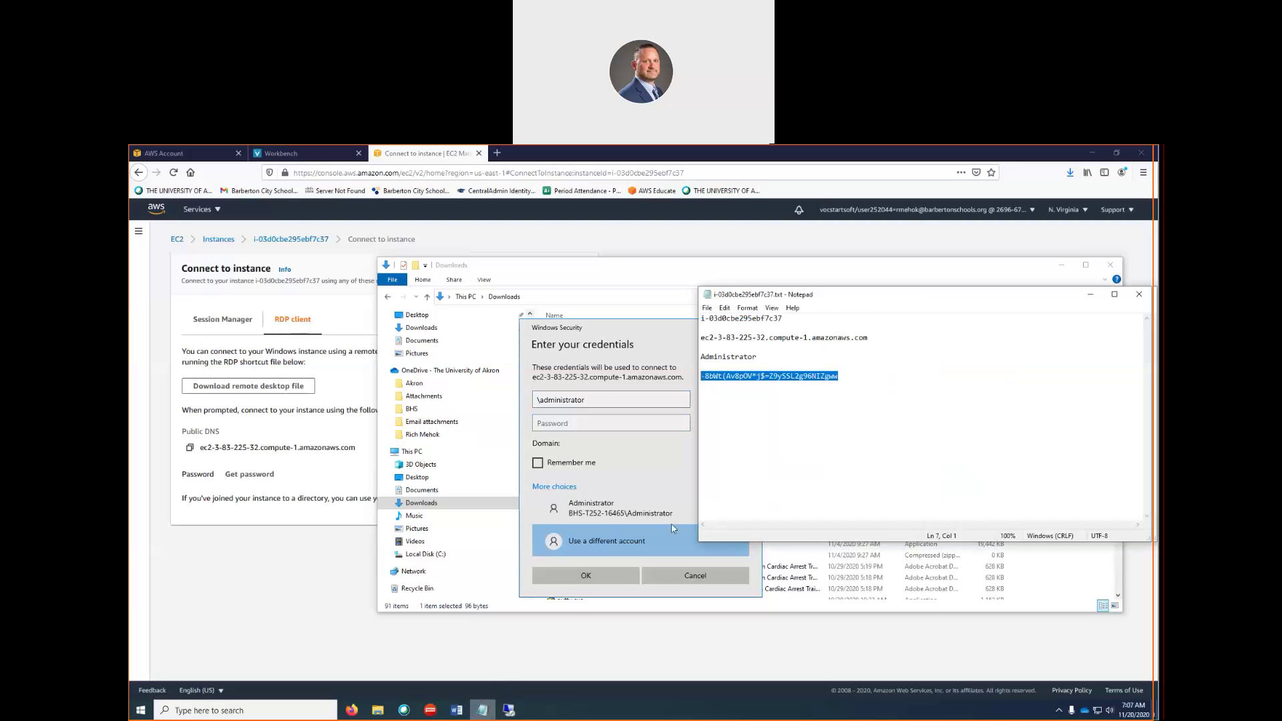
right_click(781, 379)
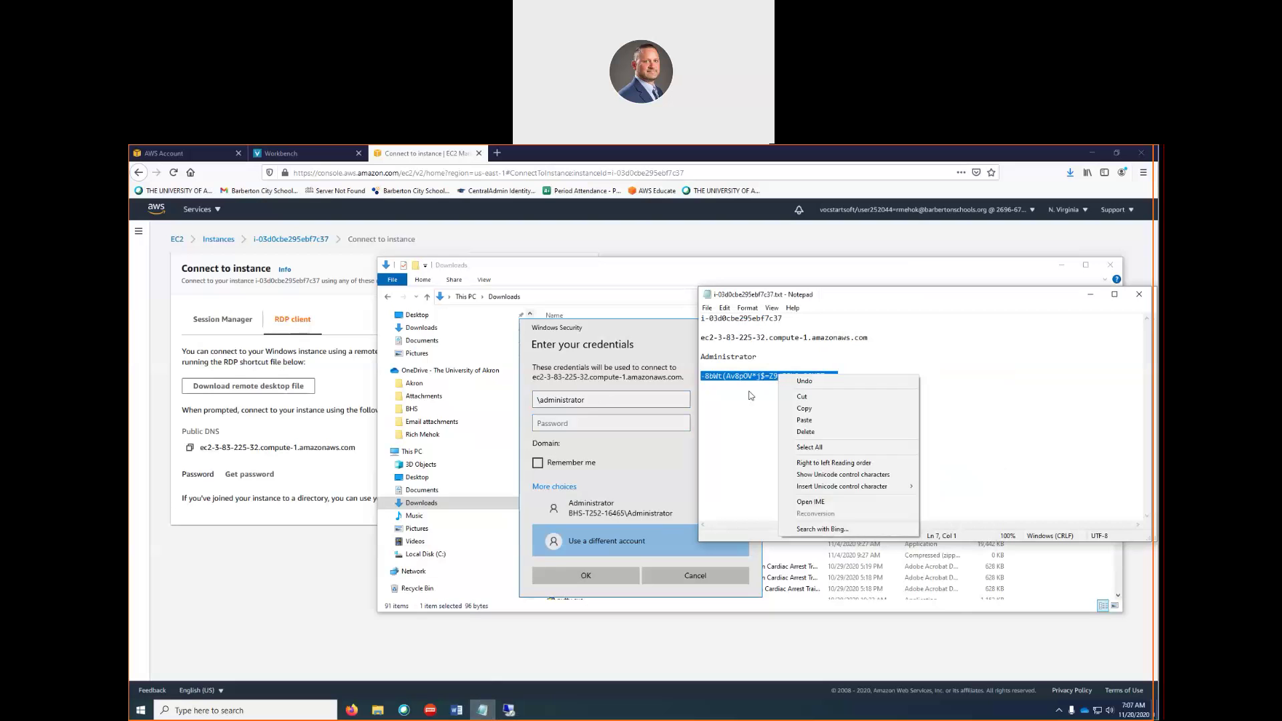
click(749, 393)
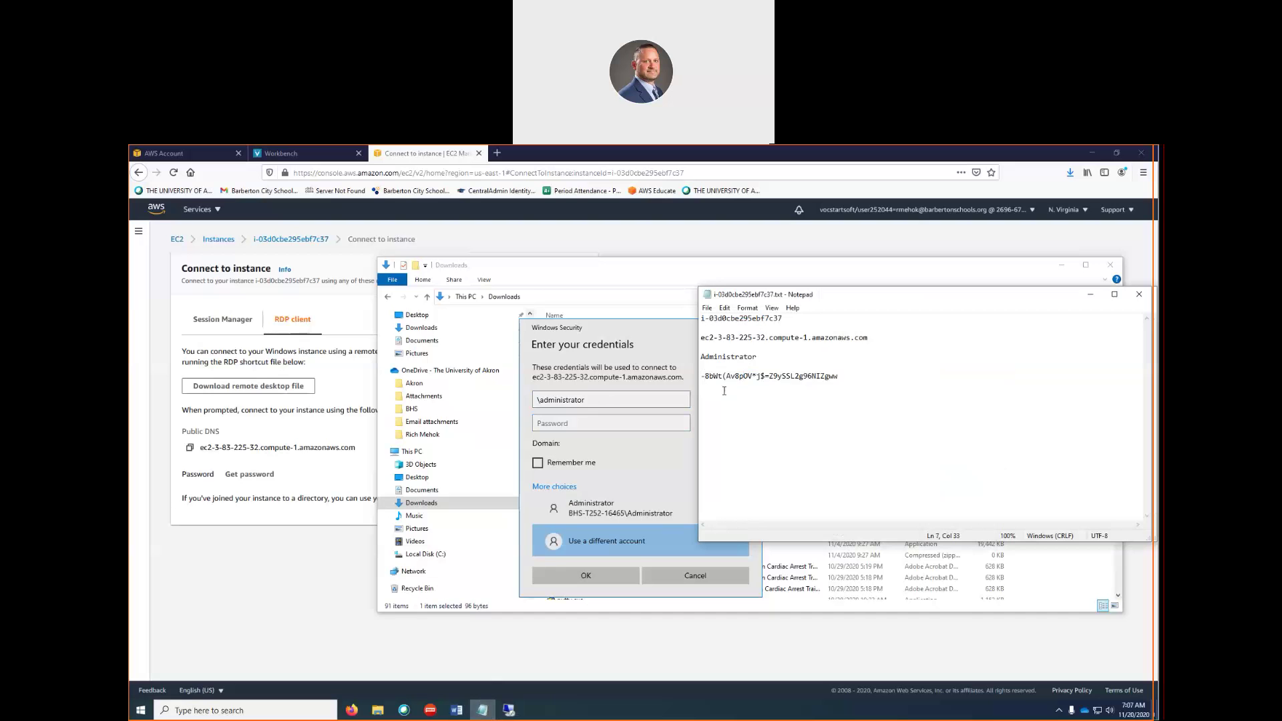
key(shift+Home)
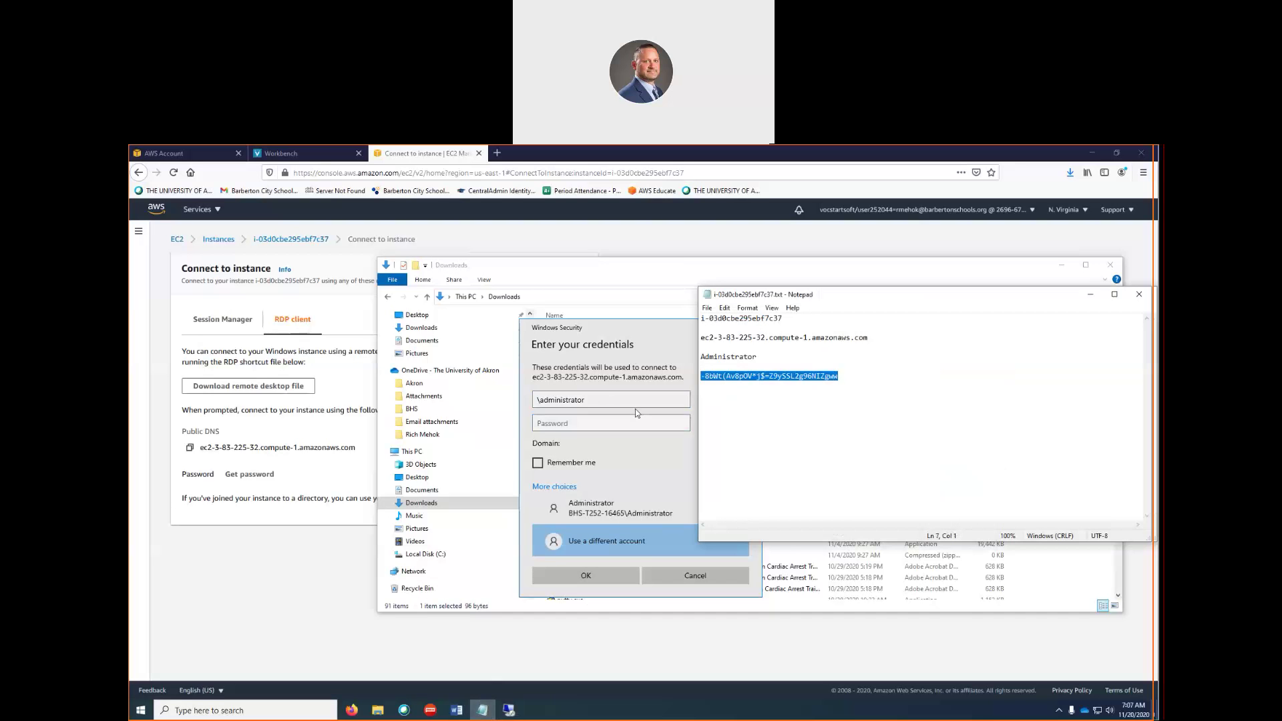
click(591, 423)
key(ctrl+v)
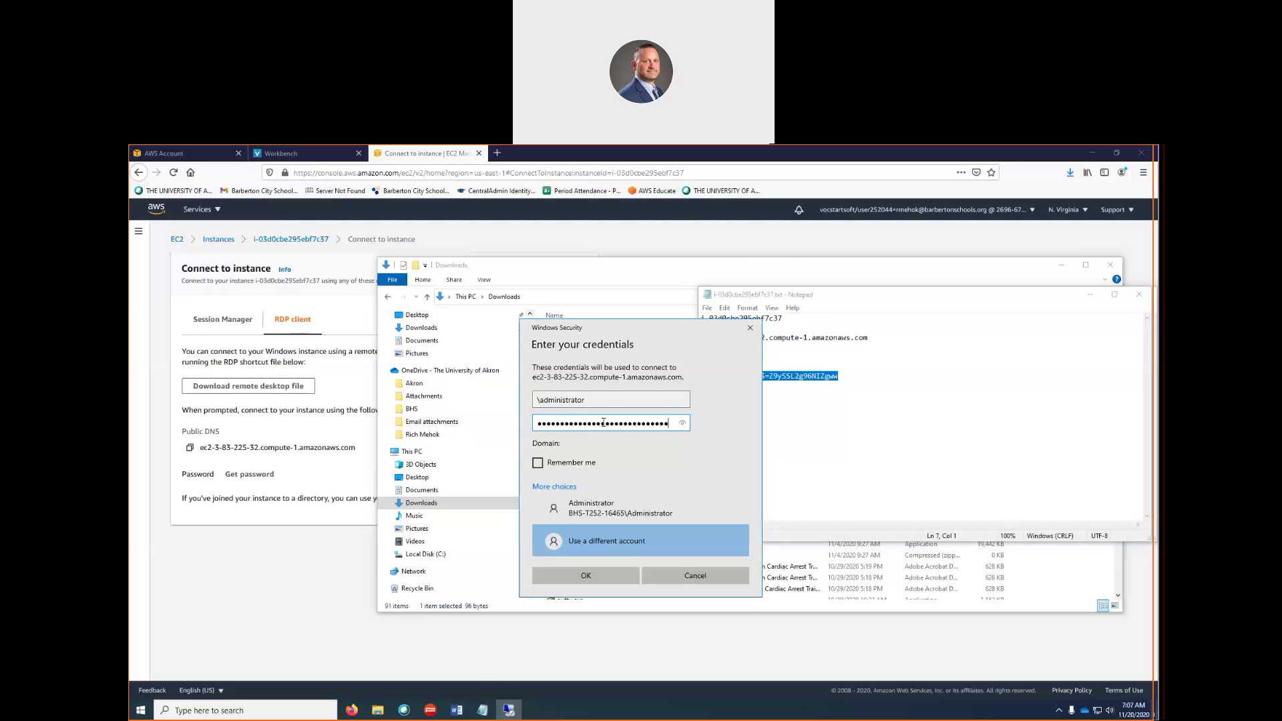
Check the password, submit the credentials, and accept the certificate warning to connect
click(682, 424)
click(586, 575)
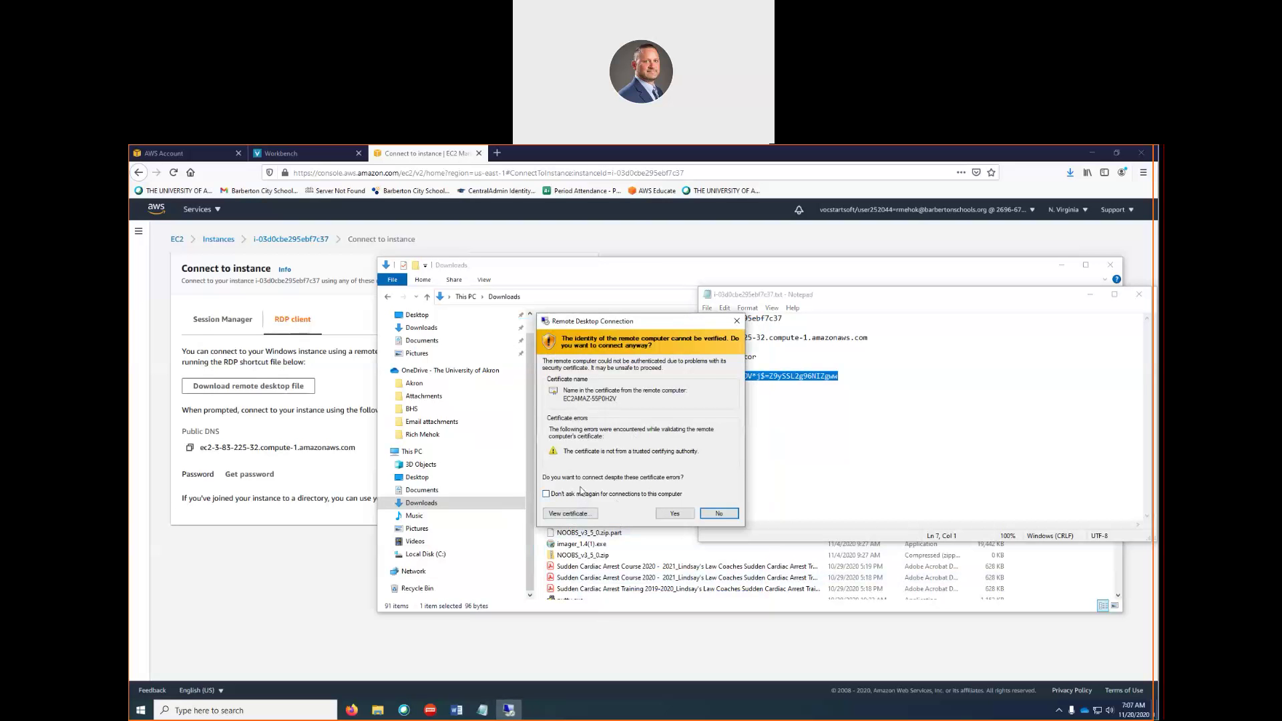
click(674, 514)
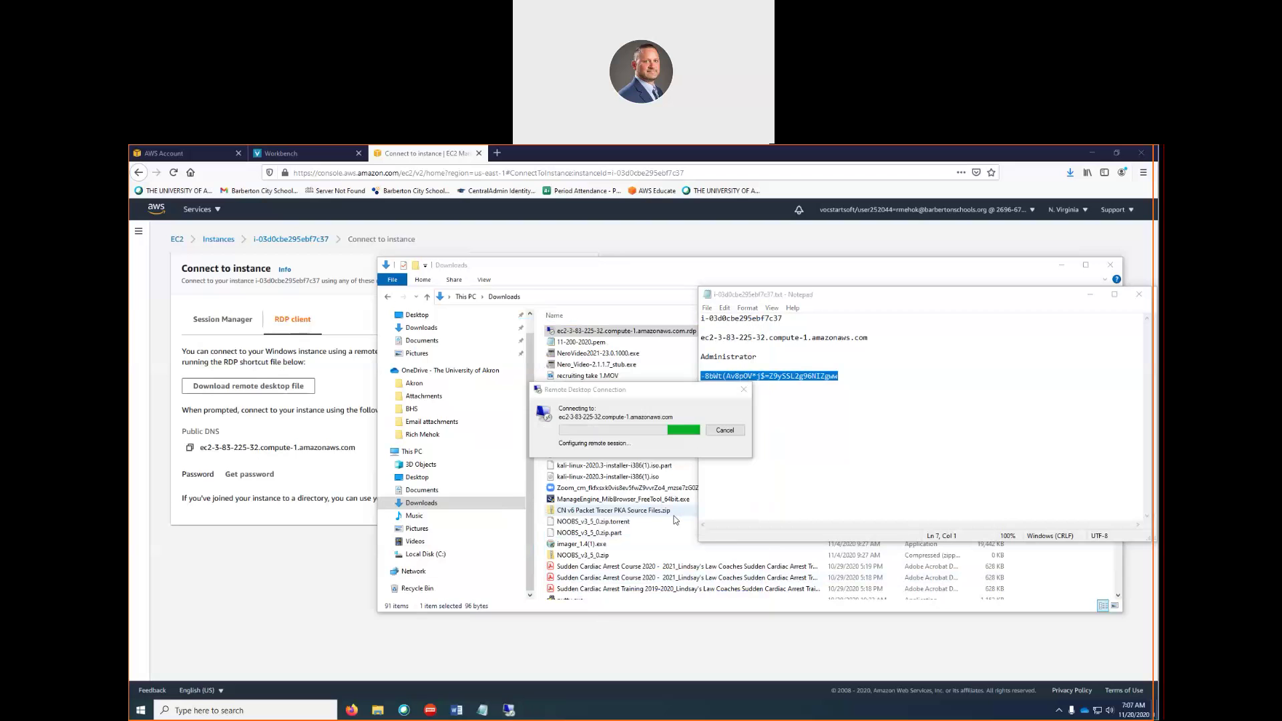